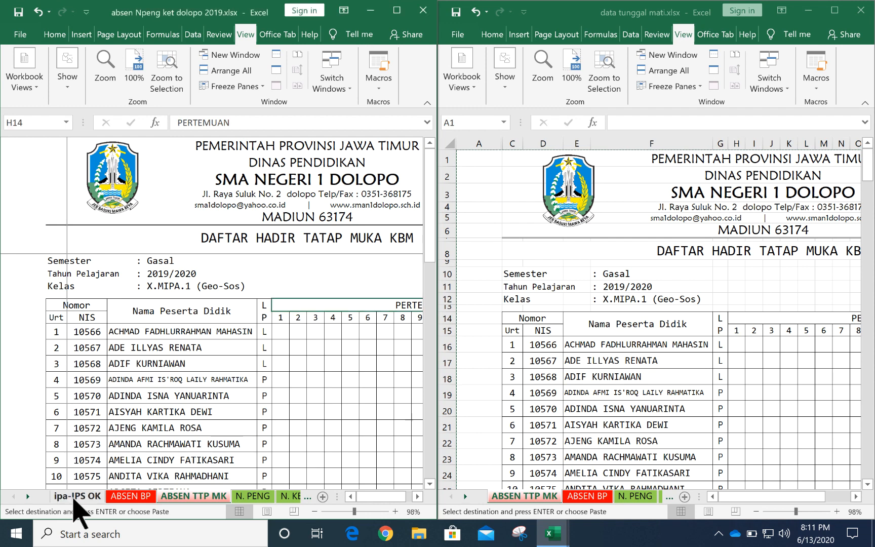
# Activate the data tunggal mati.xlsx workbook and maximize its window.
pyautogui.click(121, 497)
pyautogui.click(600, 379)
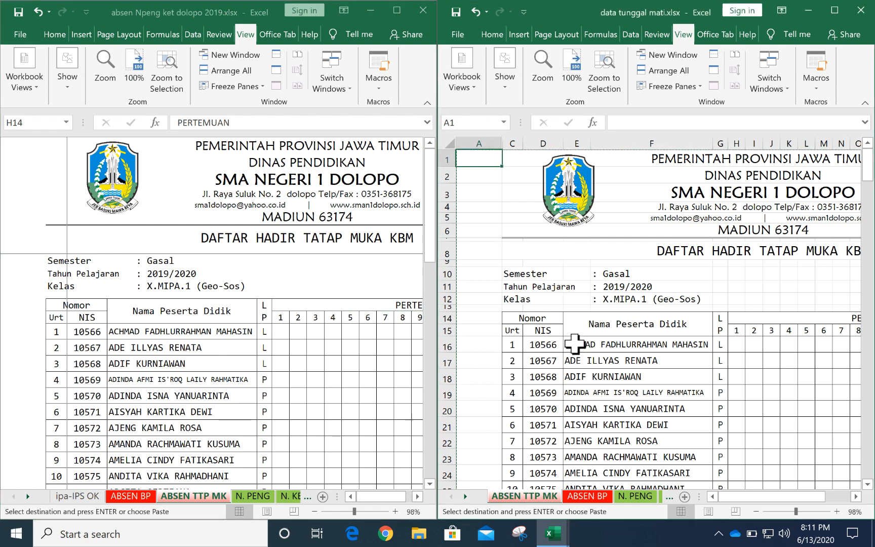
pyautogui.click(574, 344)
pyautogui.click(557, 299)
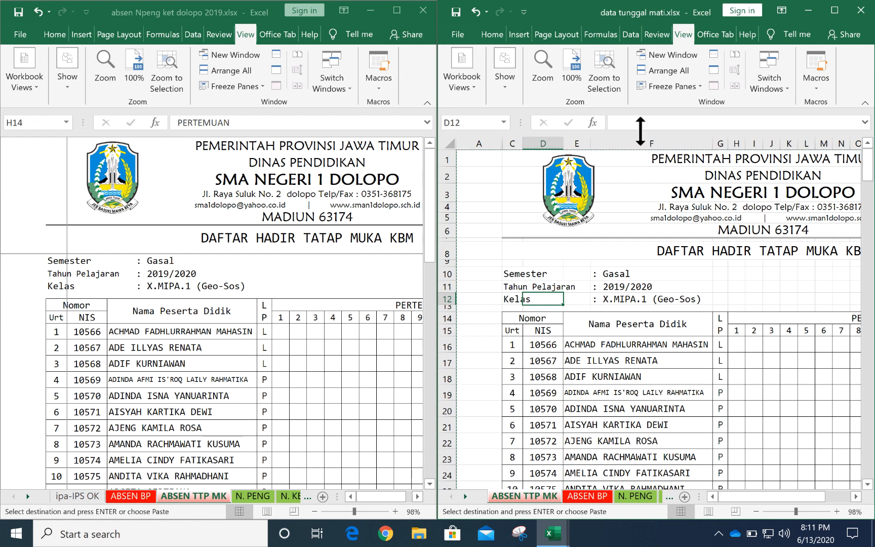
pyautogui.click(834, 10)
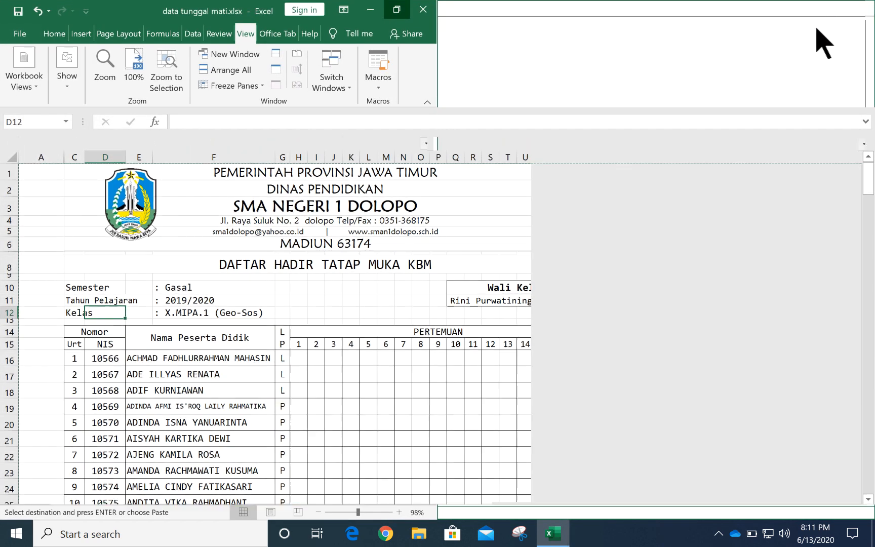
# Examine the X.MIPA.1 and X.MIPA.2 lists on ABSEN TTP MK and the N. PENG and N. KETR grade sheets.
pyautogui.click(470, 262)
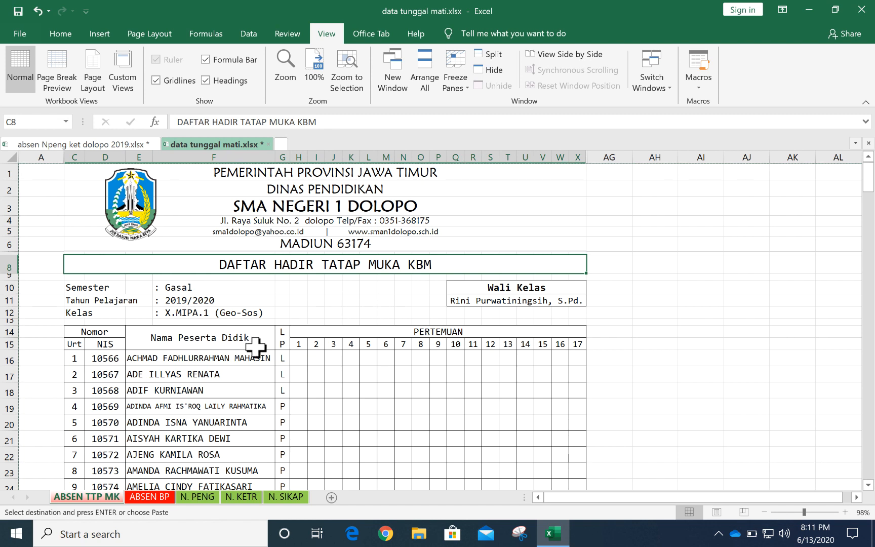
pyautogui.click(196, 373)
pyautogui.click(192, 357)
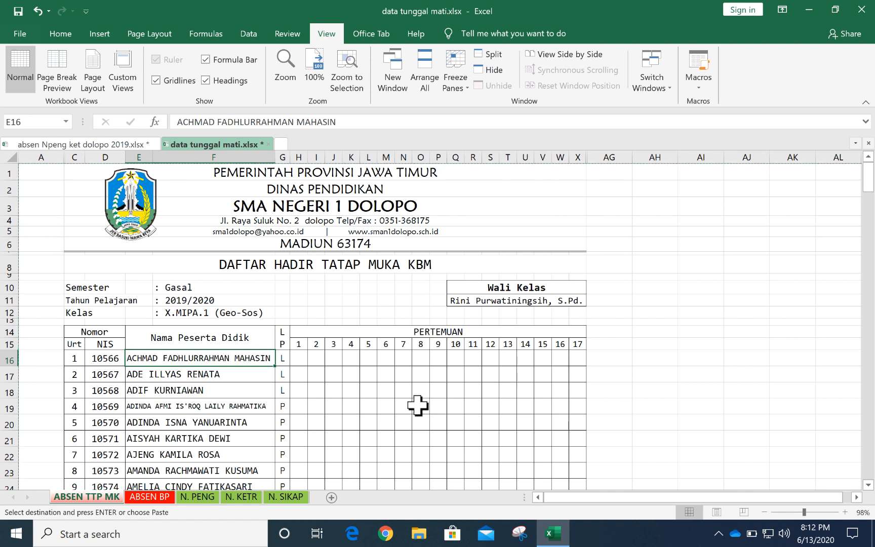
pyautogui.click(207, 322)
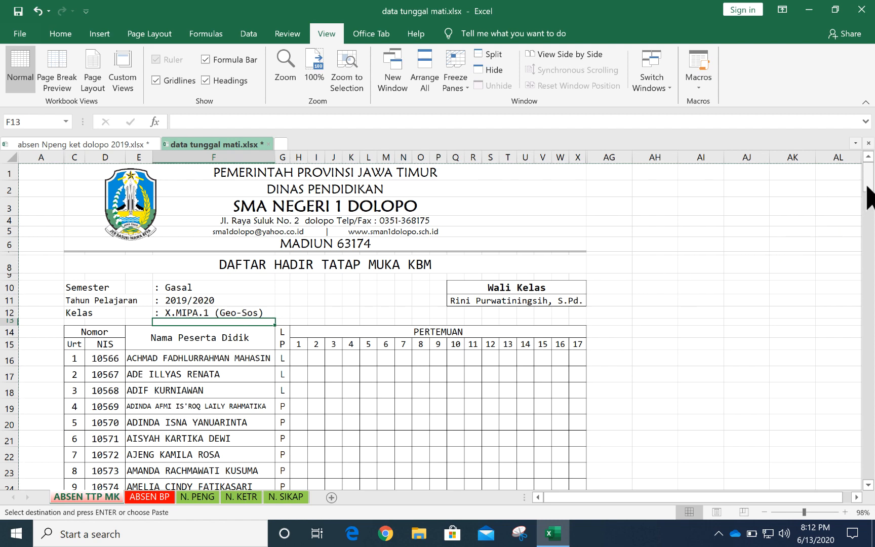
pyautogui.moveTo(867, 188); pyautogui.dragTo(869, 270)
pyautogui.click(190, 326)
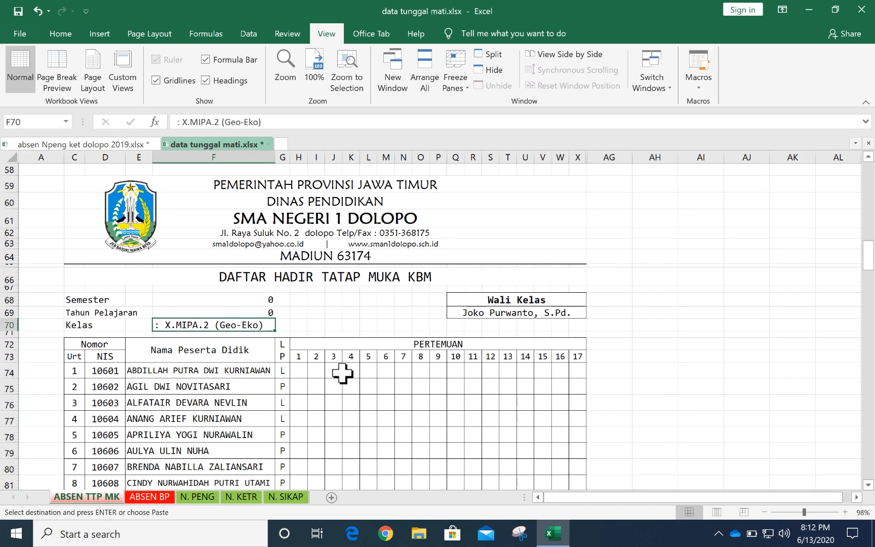
pyautogui.moveTo(870, 273); pyautogui.dragTo(871, 177)
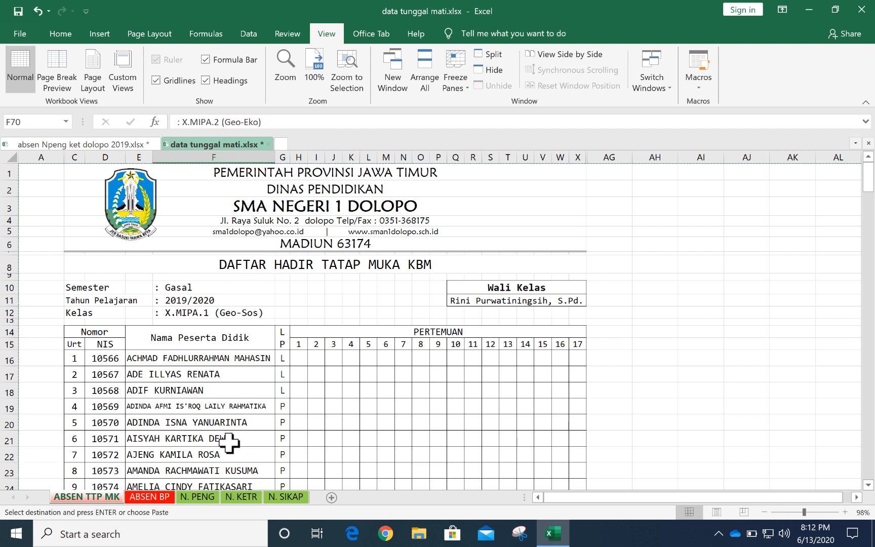
pyautogui.click(197, 499)
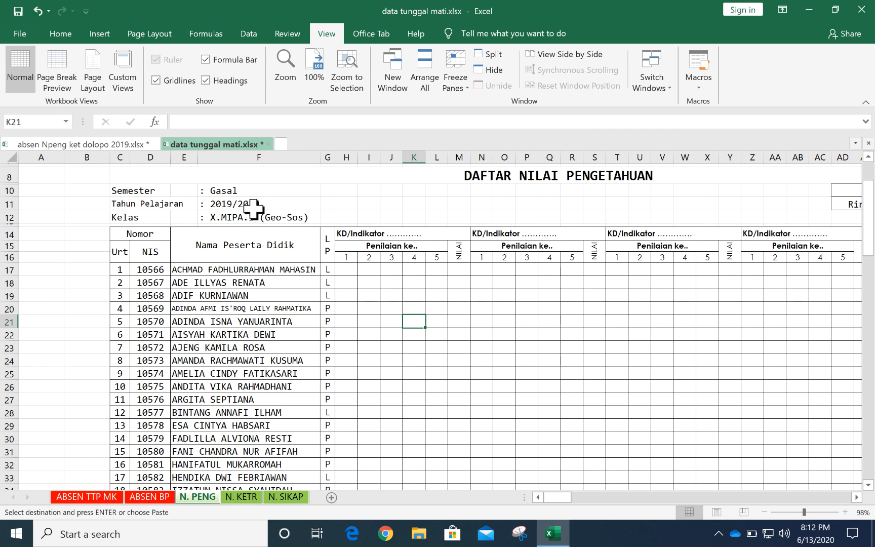
pyautogui.click(241, 497)
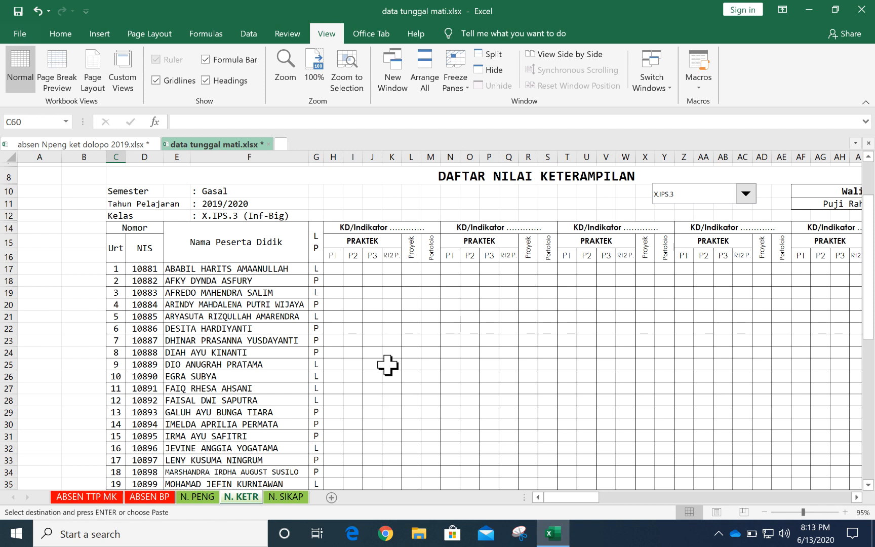
# On the ABSEN TTP MK sheet, colour the text of the second student's row, row 17, red.
pyautogui.click(103, 498)
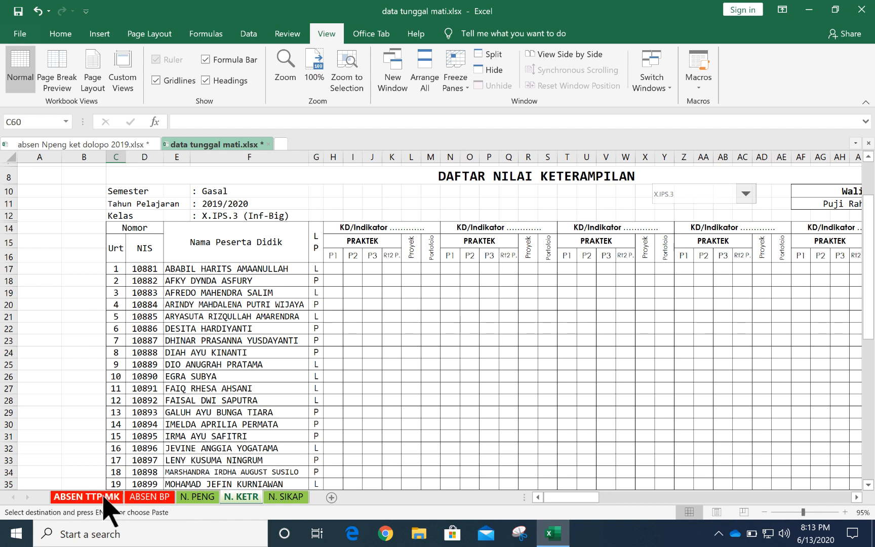
pyautogui.click(168, 376)
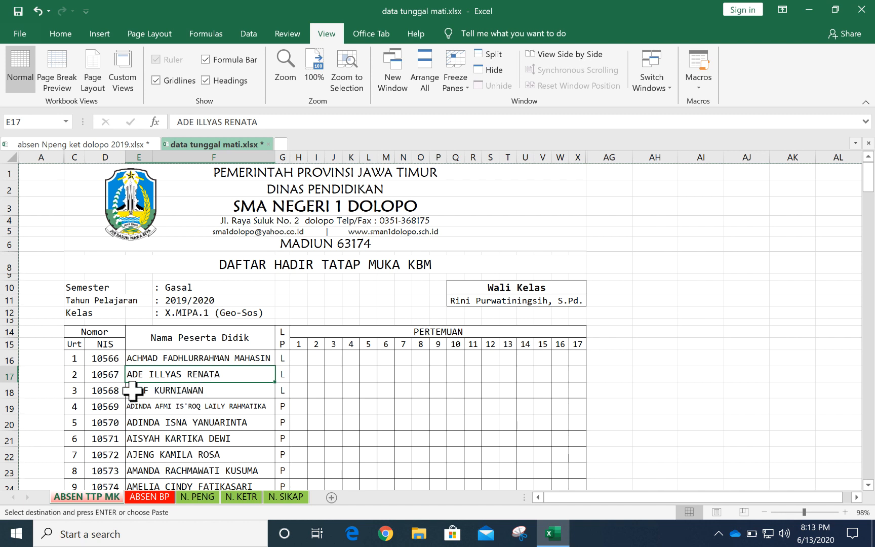
pyautogui.click(10, 374)
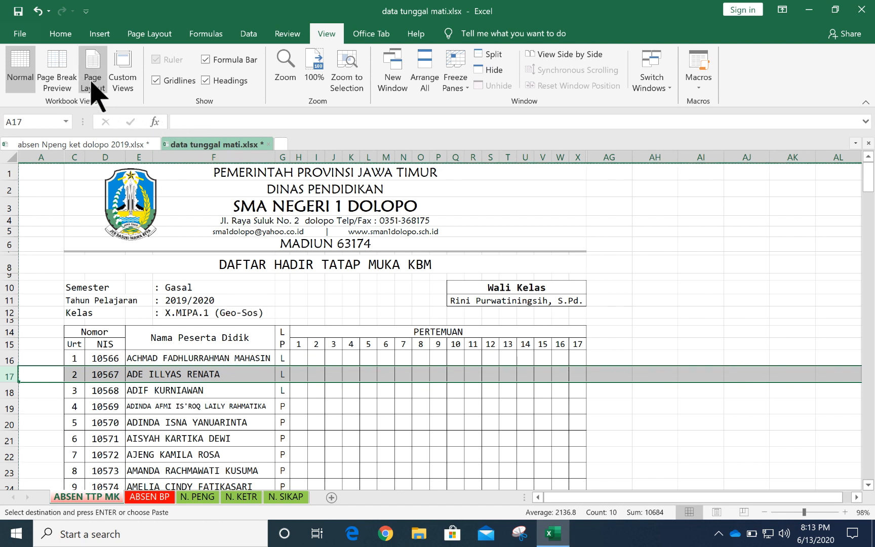
pyautogui.click(61, 34)
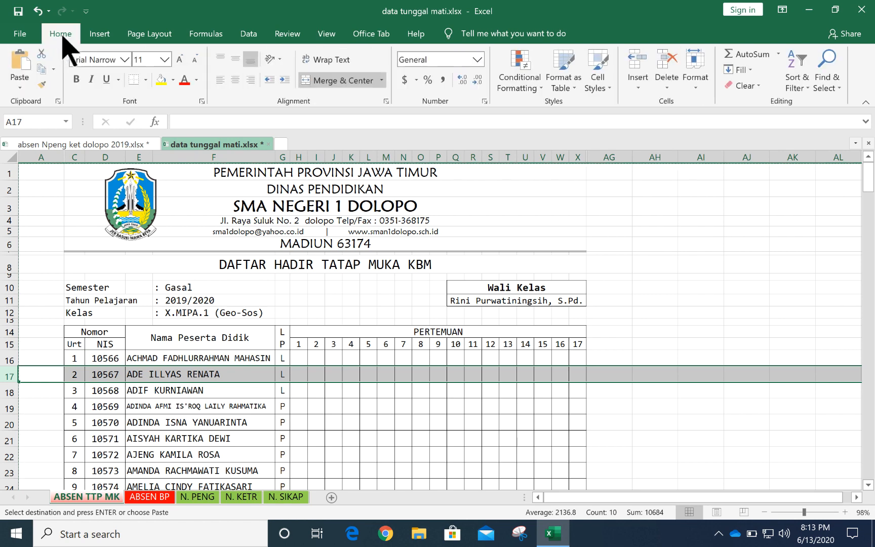
pyautogui.click(194, 80)
pyautogui.click(184, 79)
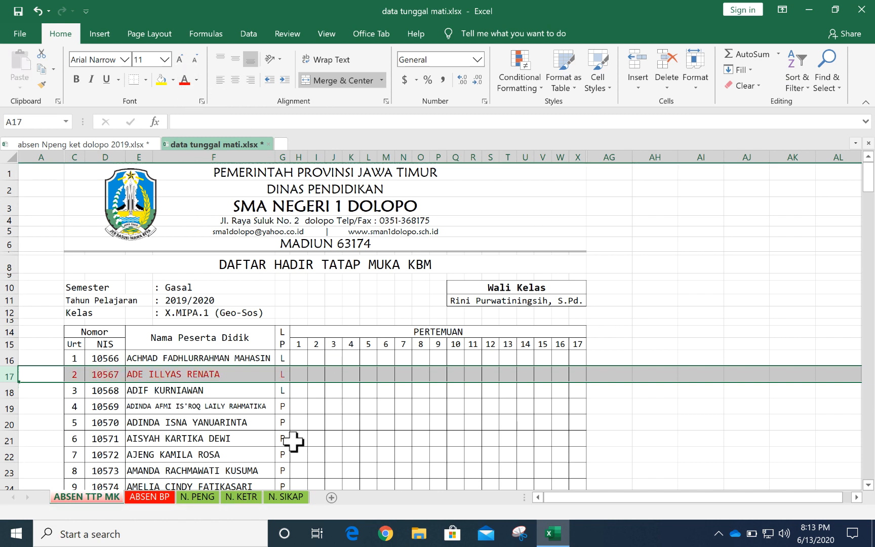
pyautogui.click(284, 410)
pyautogui.click(207, 375)
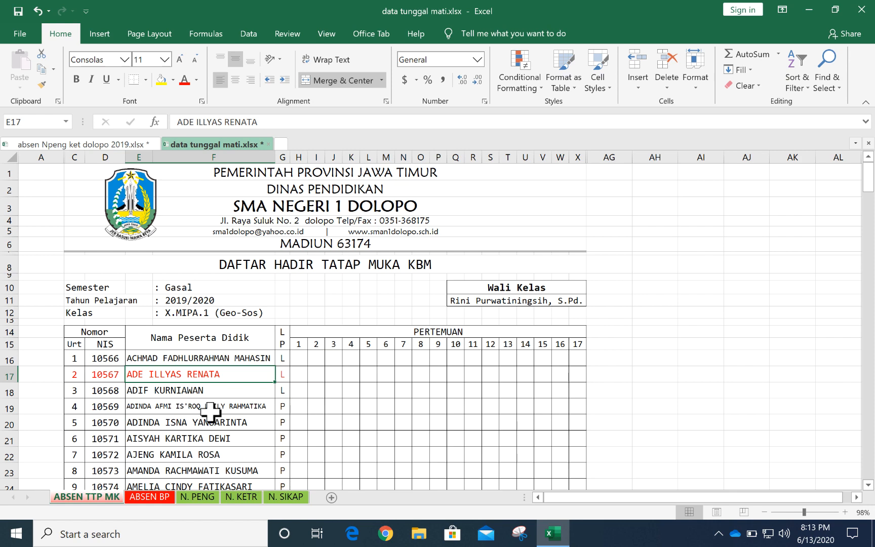
# Copy the student data in D18:G51 and paste it starting at D17, overwriting the second student's entry.
pyautogui.click(99, 394)
pyautogui.moveTo(100, 394); pyautogui.dragTo(276, 444)
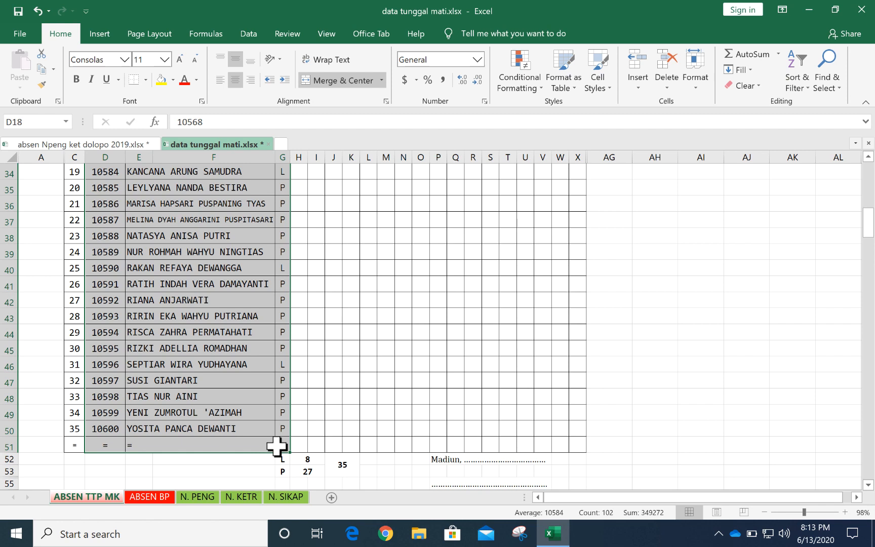
pyautogui.hotkey('ctrl', 'c')
pyautogui.scroll(11, 230, 386)
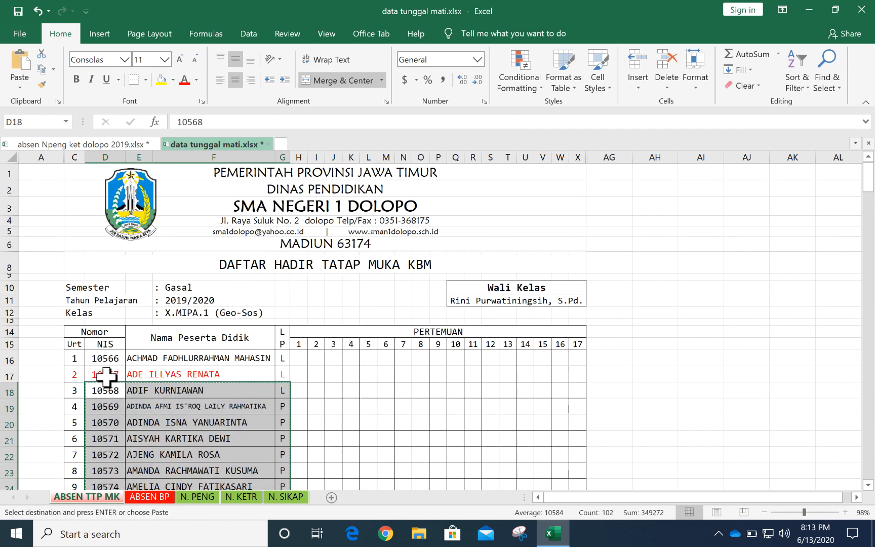
pyautogui.click(105, 376)
pyautogui.hotkey('ctrl', 'v')
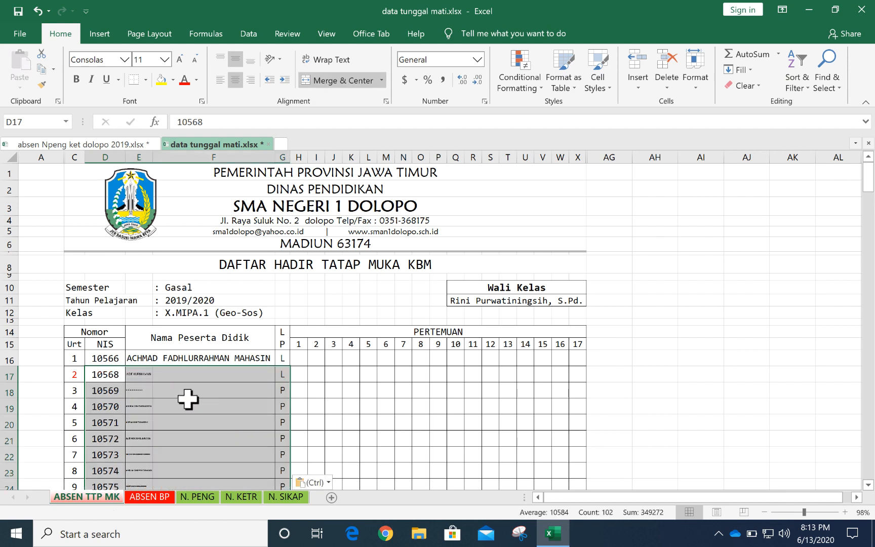
# Apply the formatting of merged name cell E16 to the student name cells from row 17 downward with Format Painter.
pyautogui.click(158, 375)
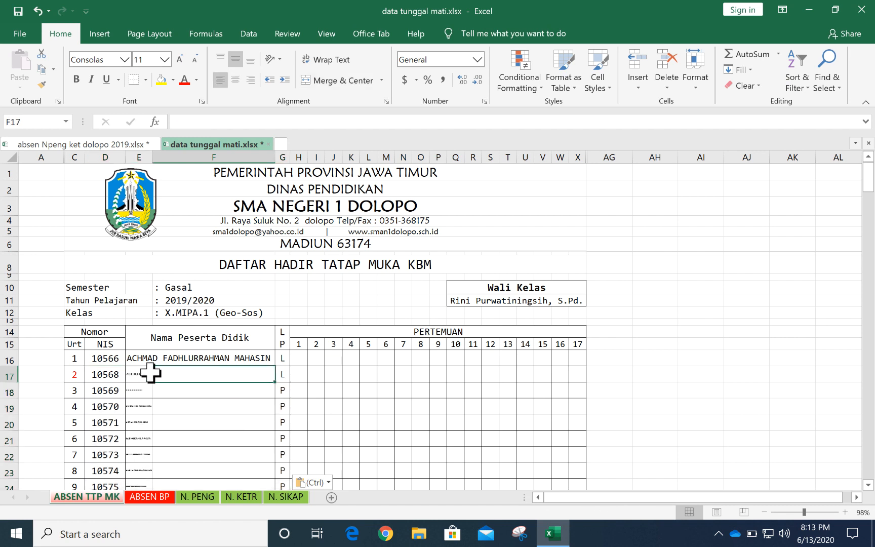
pyautogui.moveTo(134, 373); pyautogui.dragTo(225, 373)
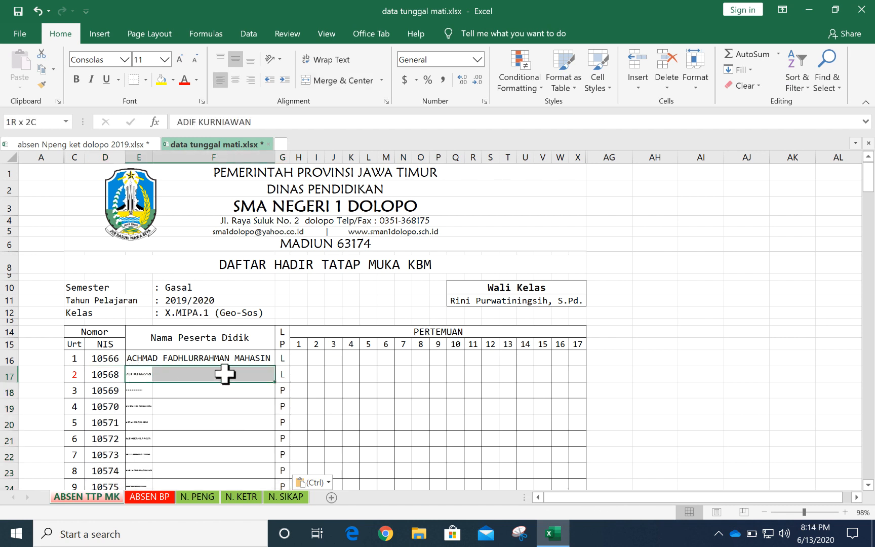
pyautogui.click(134, 358)
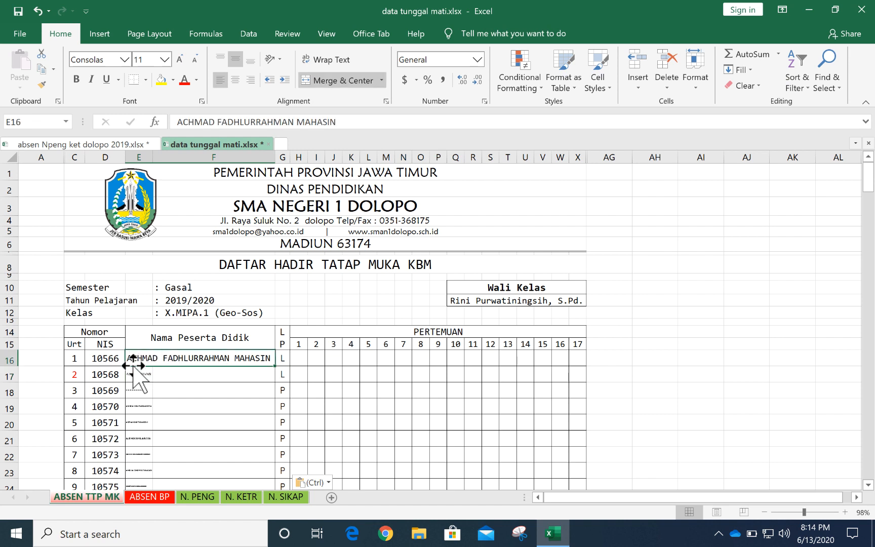
pyautogui.click(42, 69)
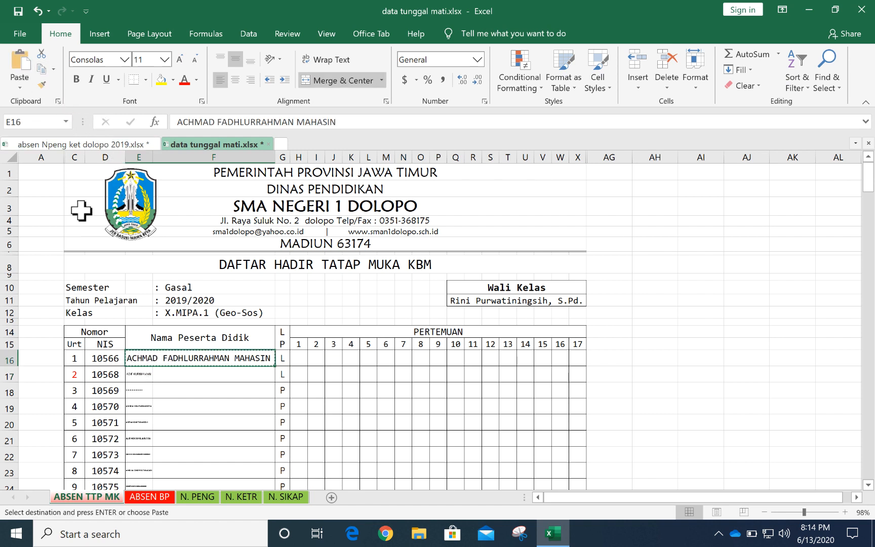
pyautogui.click(39, 85)
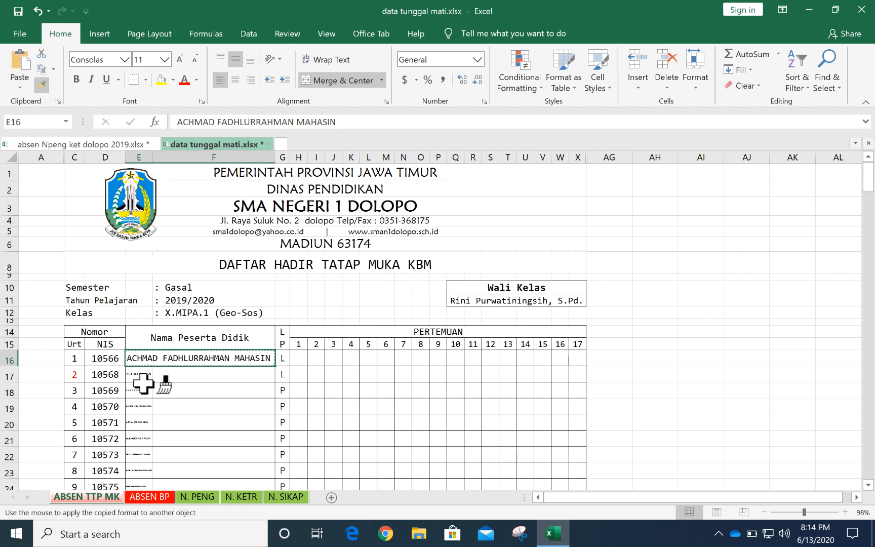
pyautogui.moveTo(146, 377)
pyautogui.mouseDown()
pyautogui.moveTo(215, 420)
pyautogui.moveTo(234, 522)
pyautogui.moveTo(246, 415)
pyautogui.mouseUp()
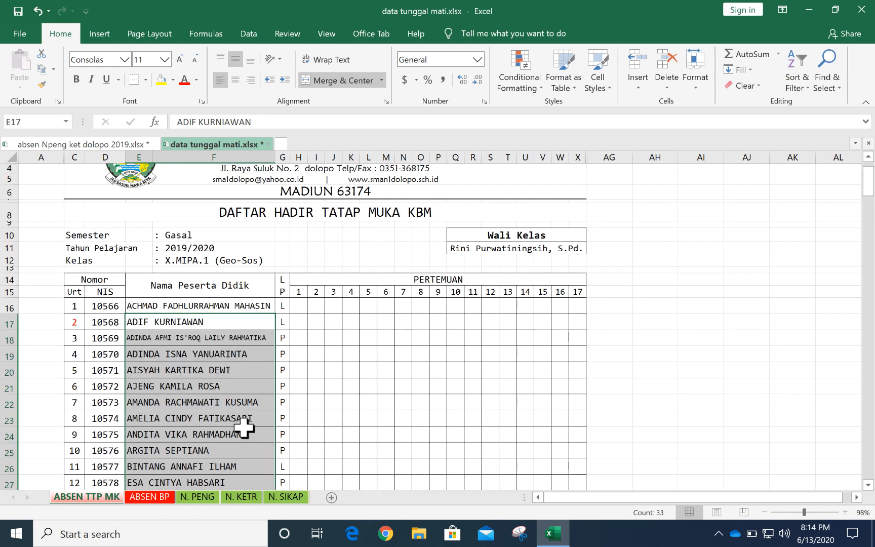
pyautogui.click(198, 384)
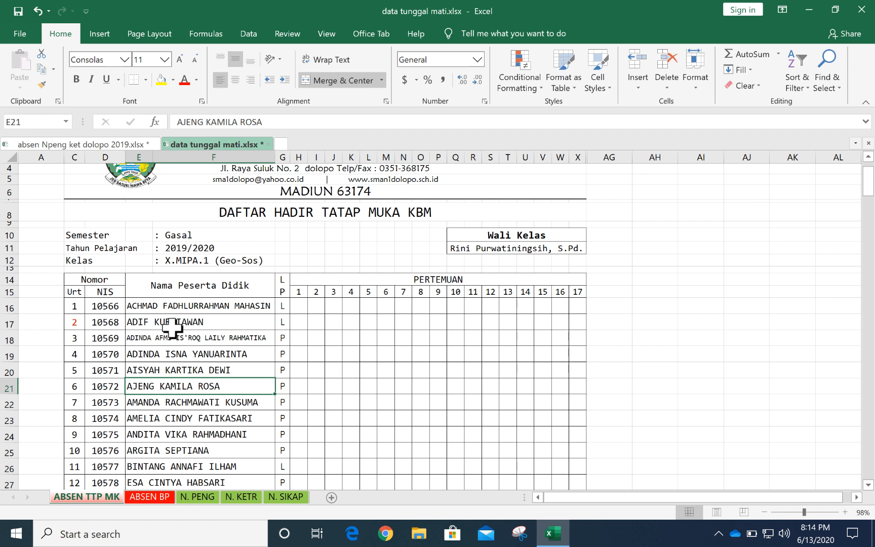
# Check the second student's name cell on the ABSEN BP and N. PENG sheets, and return to ABSEN TTP MK.
pyautogui.click(167, 498)
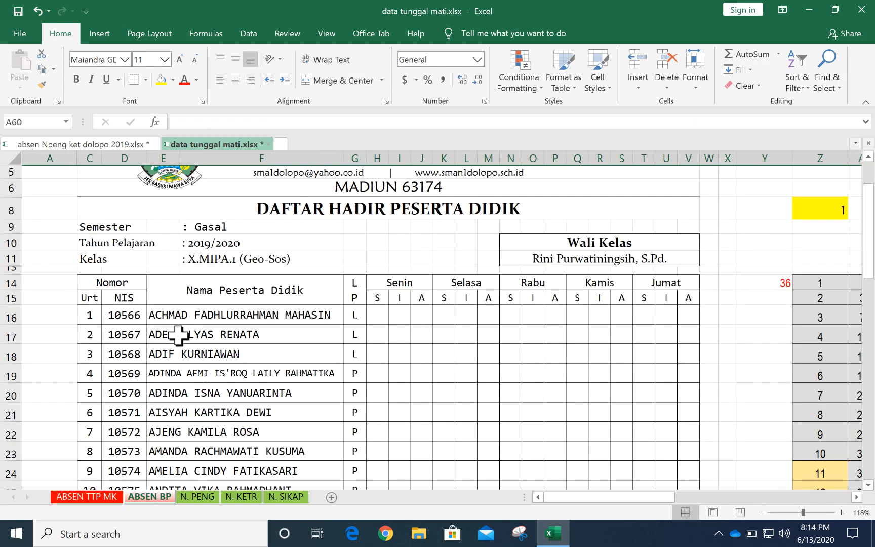
pyautogui.click(181, 334)
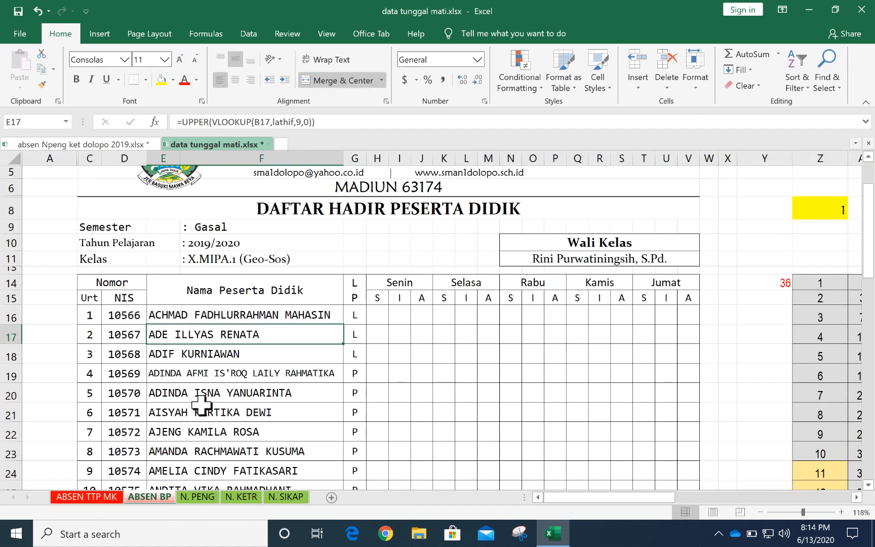
pyautogui.click(202, 497)
pyautogui.click(206, 286)
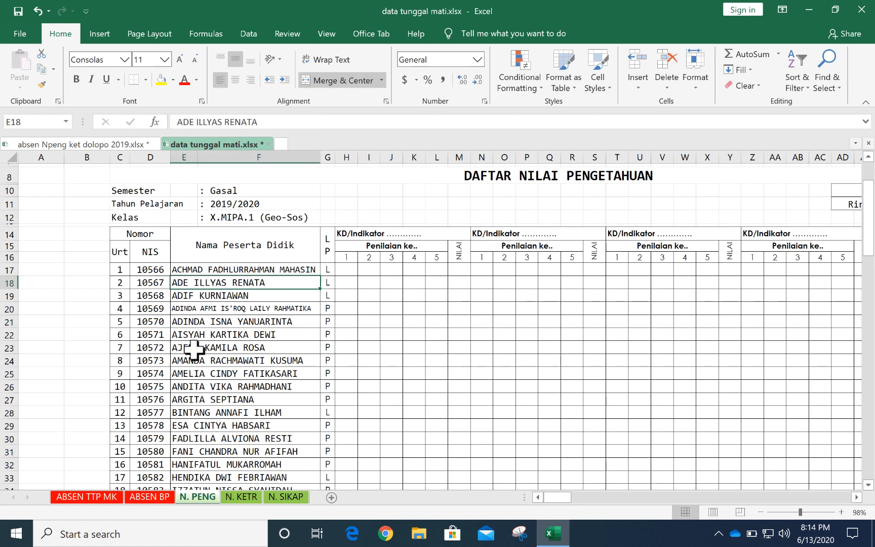
pyautogui.click(86, 497)
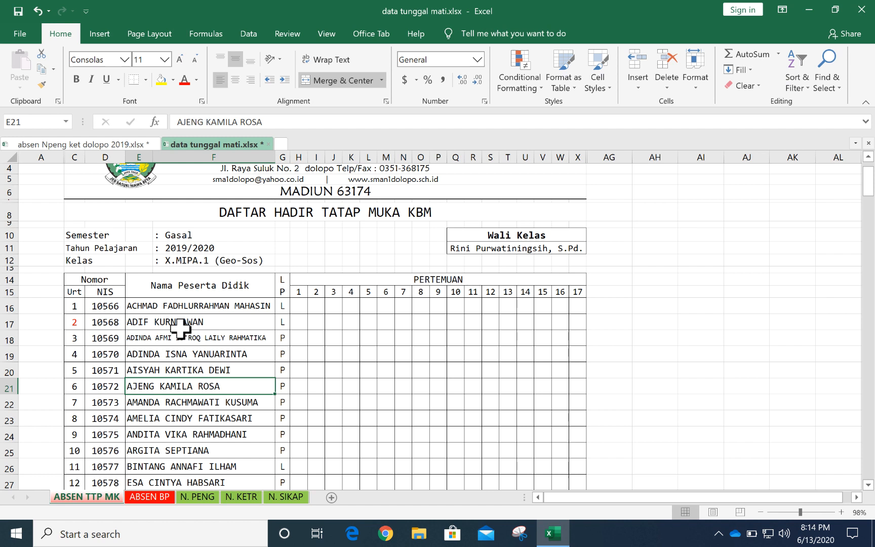
# Switch to absen Npeng ket dolopo 2019.xlsx, review its attendance list, and select class X.MIPA.2.
pyautogui.click(71, 144)
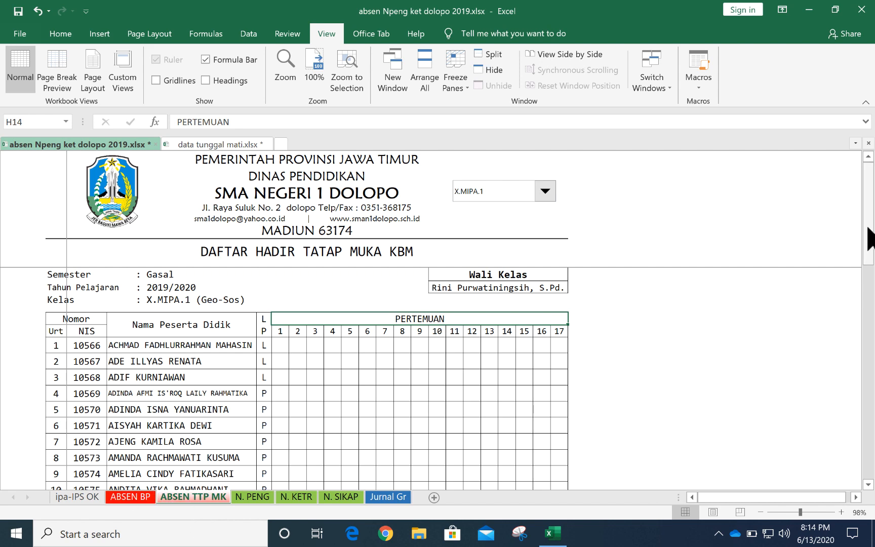
pyautogui.moveTo(870, 235); pyautogui.dragTo(871, 448)
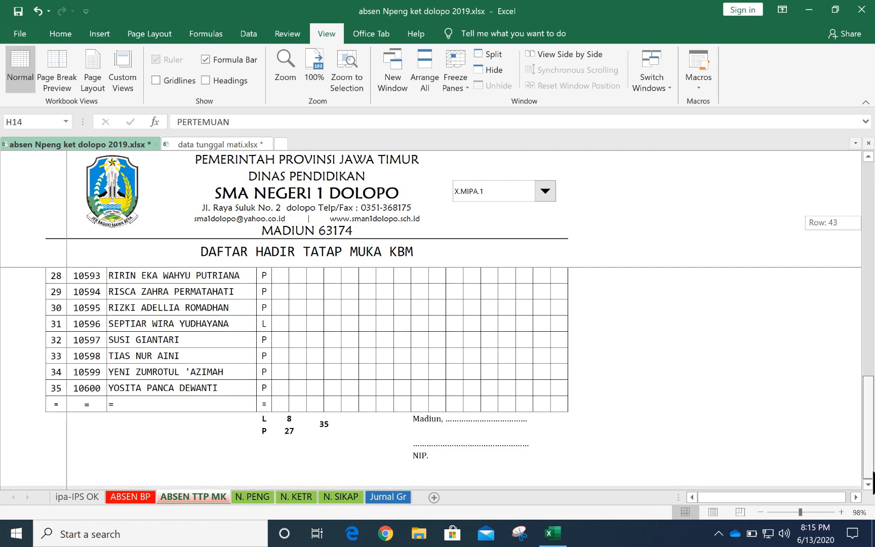
pyautogui.moveTo(872, 468); pyautogui.dragTo(872, 181)
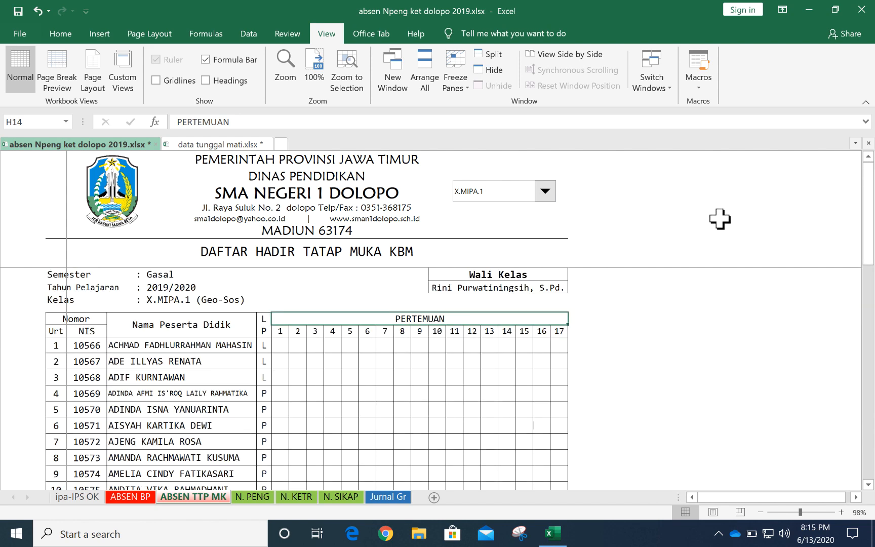
pyautogui.click(545, 191)
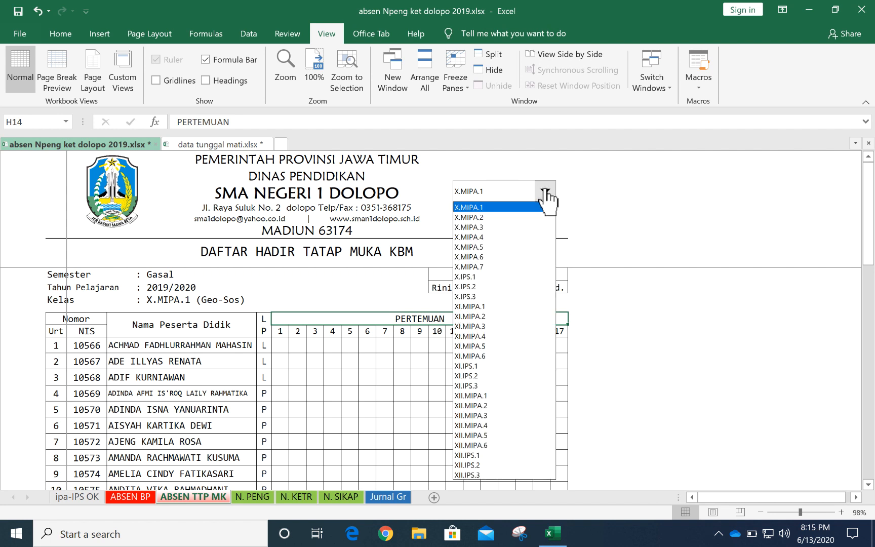
pyautogui.click(501, 218)
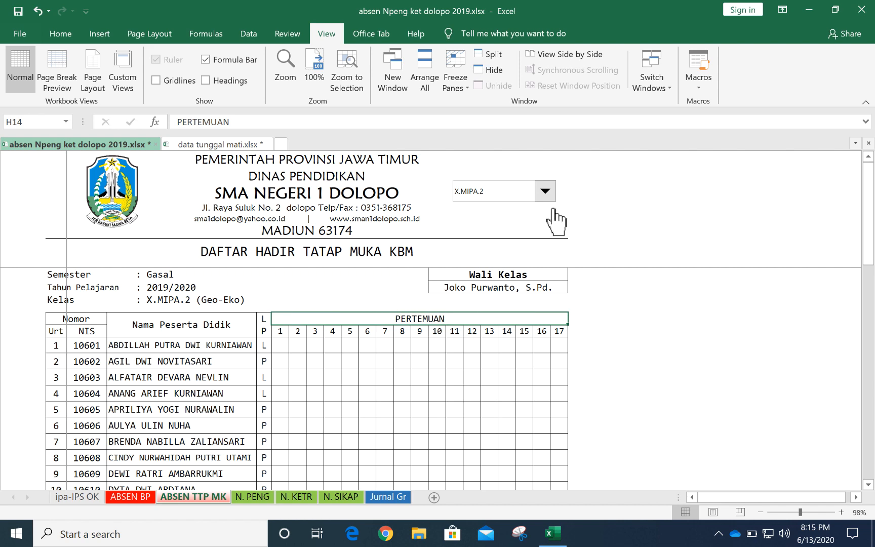
# Select class XI.MIPA.4 in the class selector of the ABSEN TTP MK sheet.
pyautogui.click(543, 195)
pyautogui.click(494, 335)
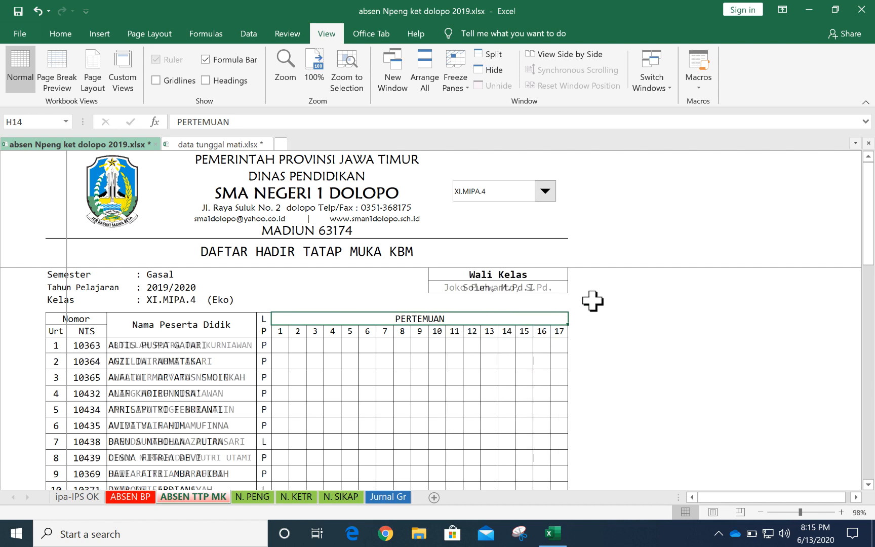
# Switch the class on the N. PENG sheet to X.MIPA.3 and set it back to X.MIPA.1.
pyautogui.click(259, 497)
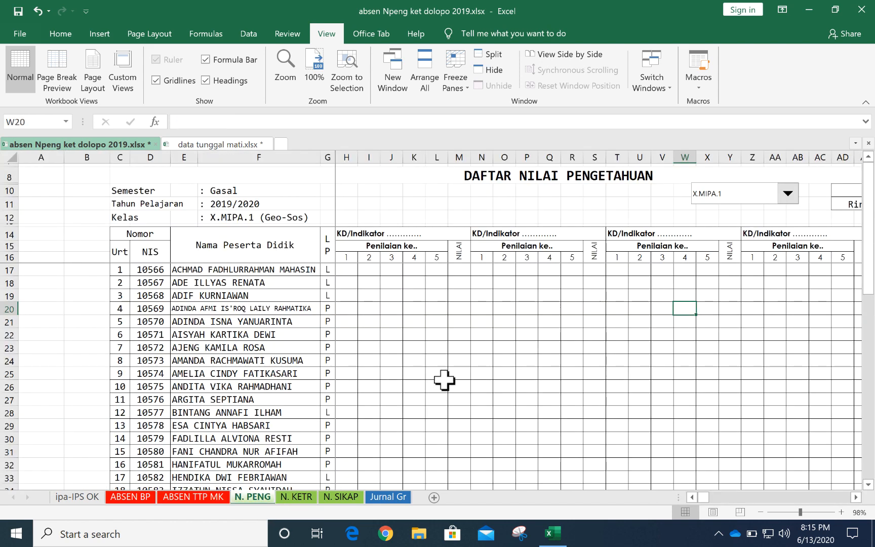
pyautogui.click(786, 193)
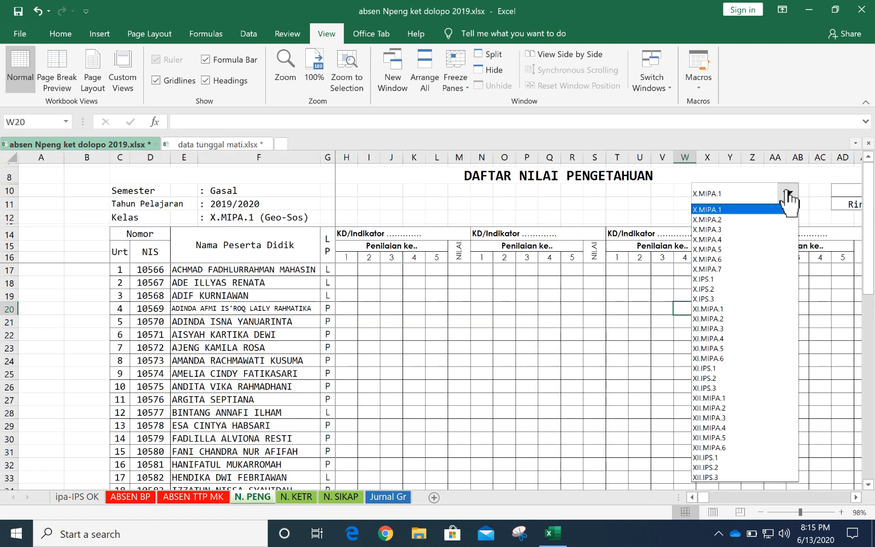
pyautogui.click(719, 229)
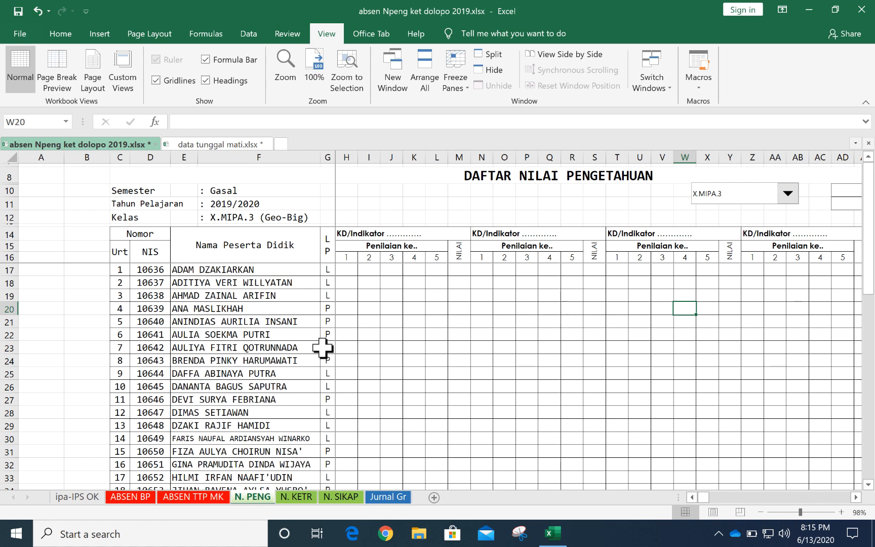
pyautogui.click(787, 195)
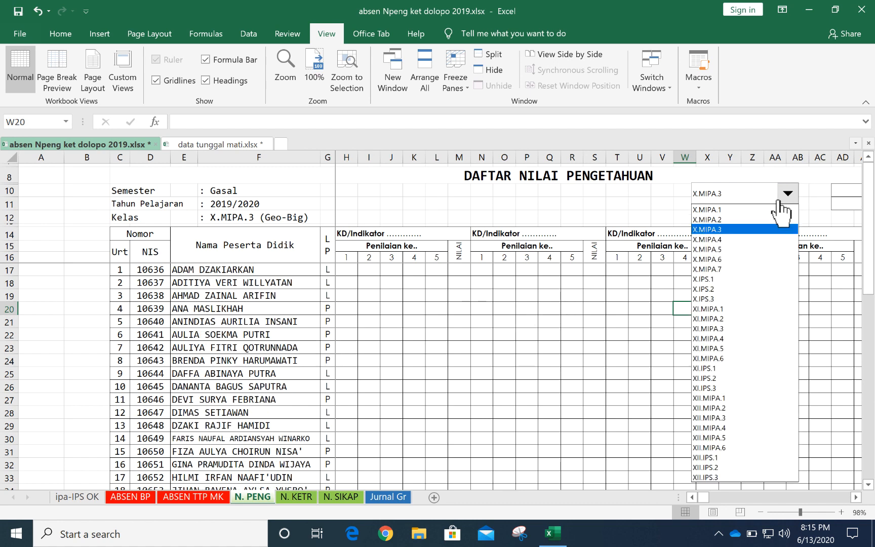
pyautogui.click(740, 220)
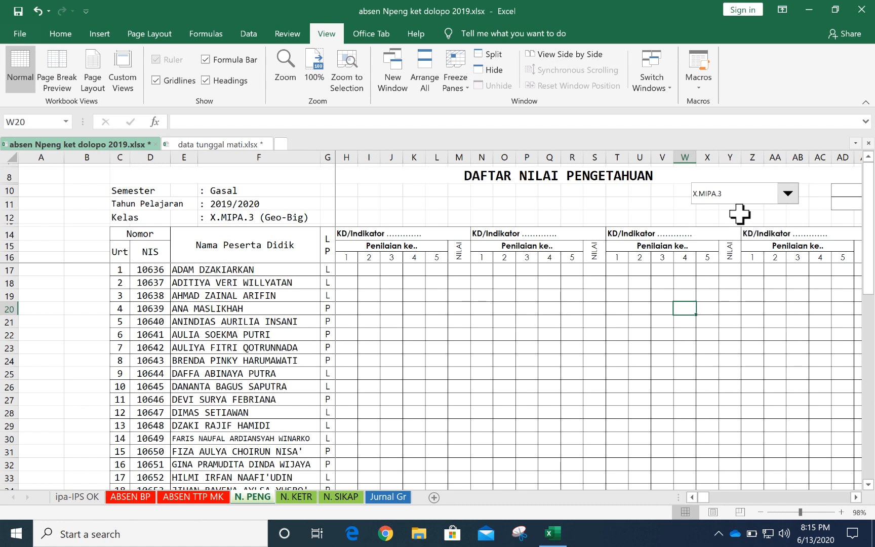
pyautogui.click(787, 194)
pyautogui.click(780, 209)
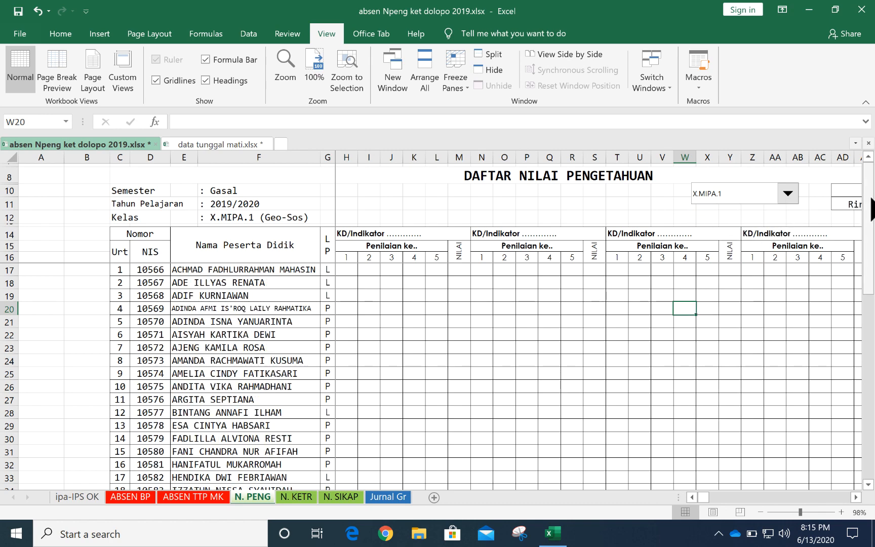
pyautogui.moveTo(869, 225); pyautogui.dragTo(870, 199)
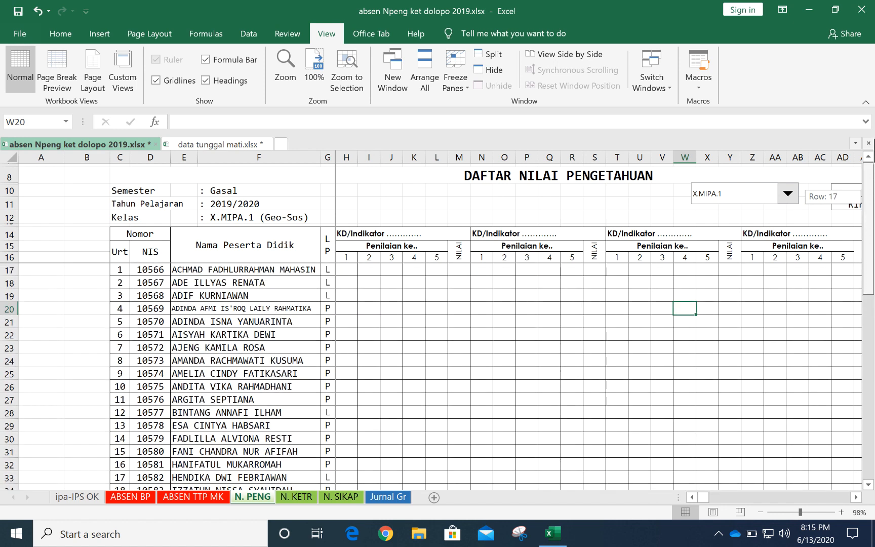
pyautogui.moveTo(874, 140); pyautogui.dragTo(874, 140)
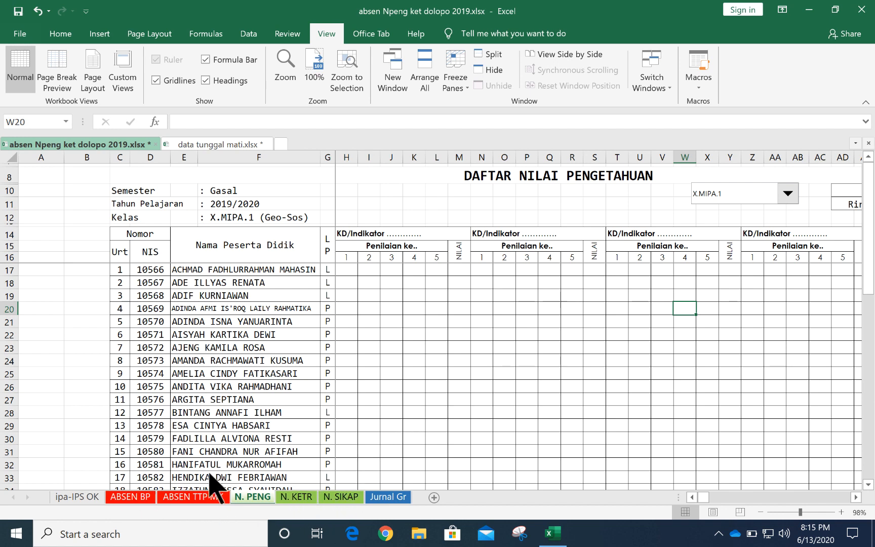
# On the ipa-IPS OK sheet, copy G5:K38 and paste it starting at G4, overwriting the second student's entry.
pyautogui.click(133, 497)
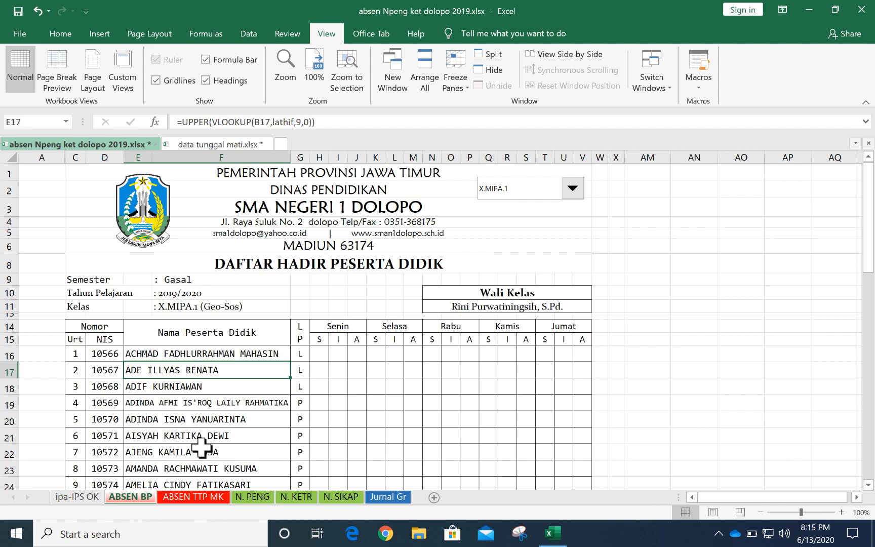
pyautogui.click(76, 496)
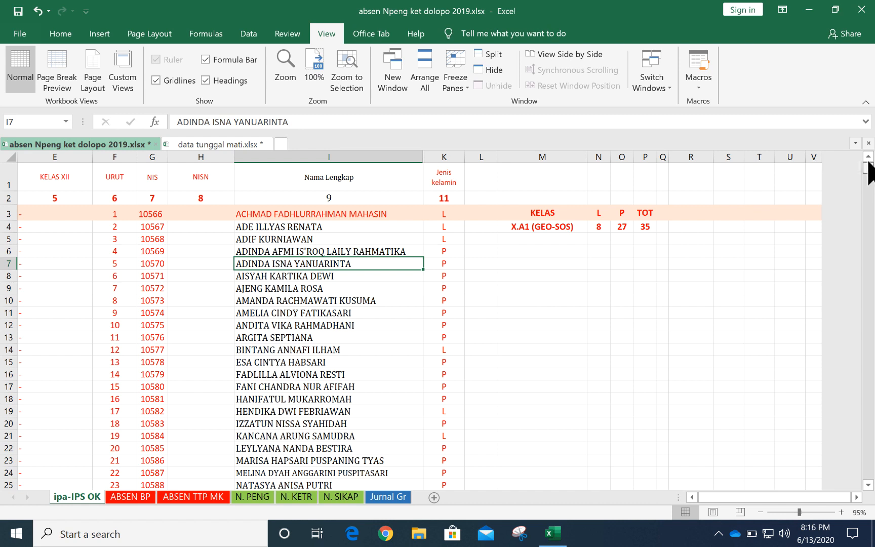
pyautogui.click(298, 226)
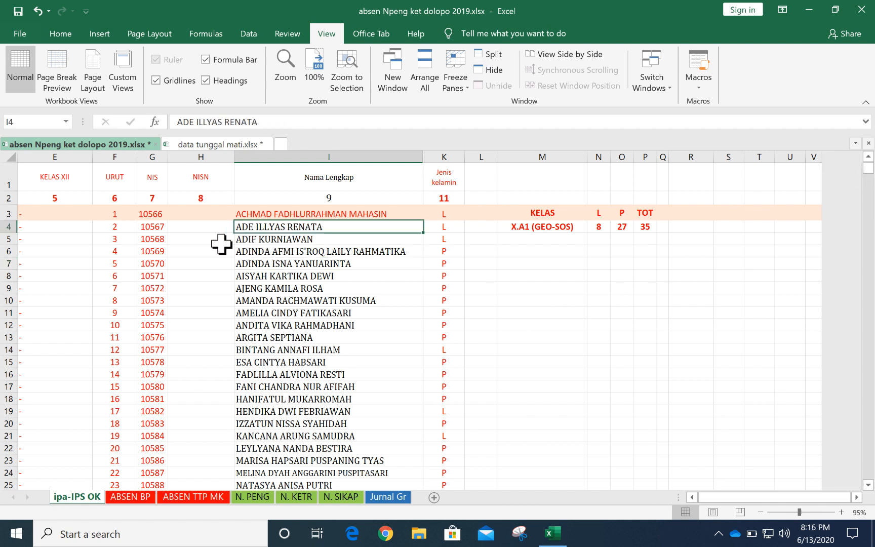
pyautogui.moveTo(154, 243); pyautogui.dragTo(439, 375)
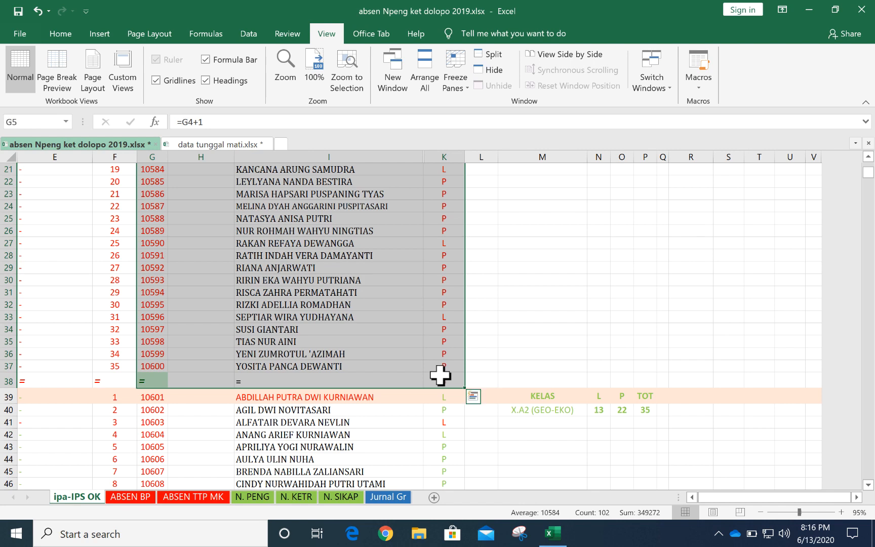
pyautogui.hotkey('ctrl', 'c')
pyautogui.scroll(7, 389, 290)
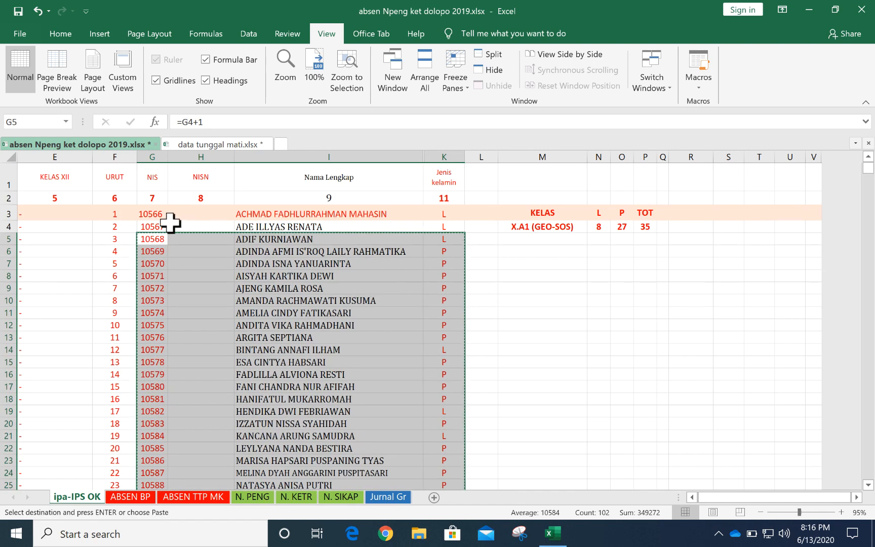
pyautogui.click(157, 226)
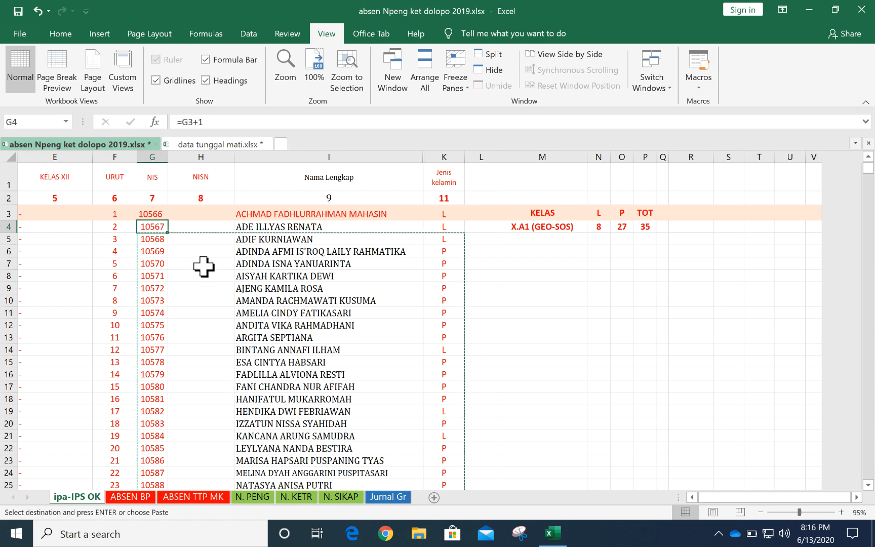
pyautogui.press('Return')
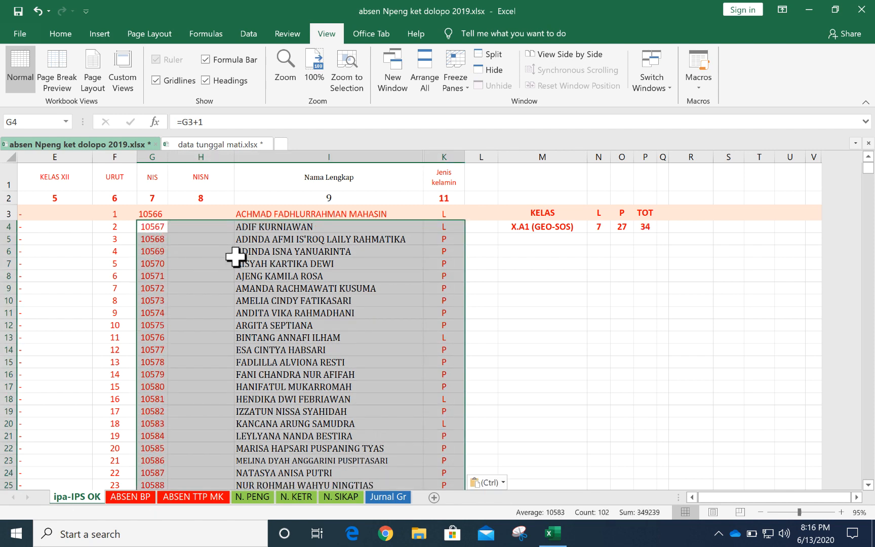
# Check the student lists on the ABSEN BP, ABSEN TTP MK and N. PENG sheets.
pyautogui.click(131, 497)
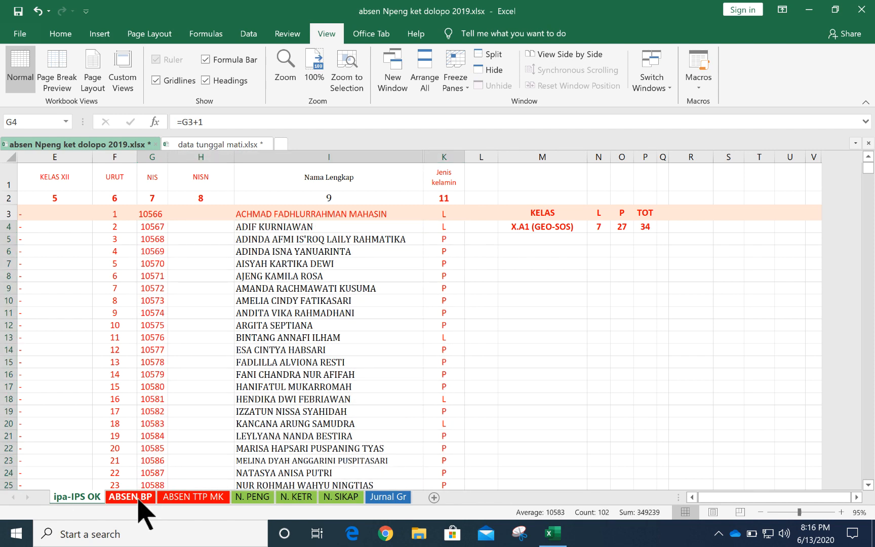
pyautogui.click(193, 502)
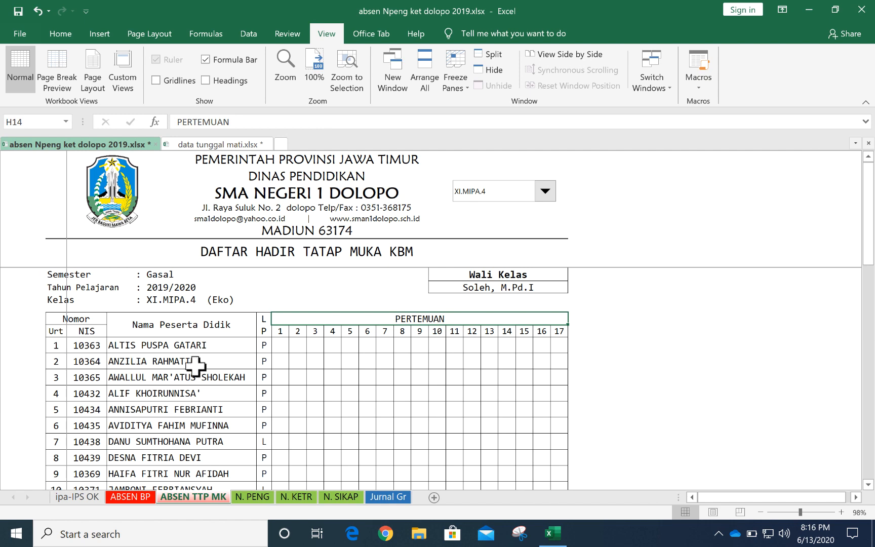
pyautogui.click(252, 498)
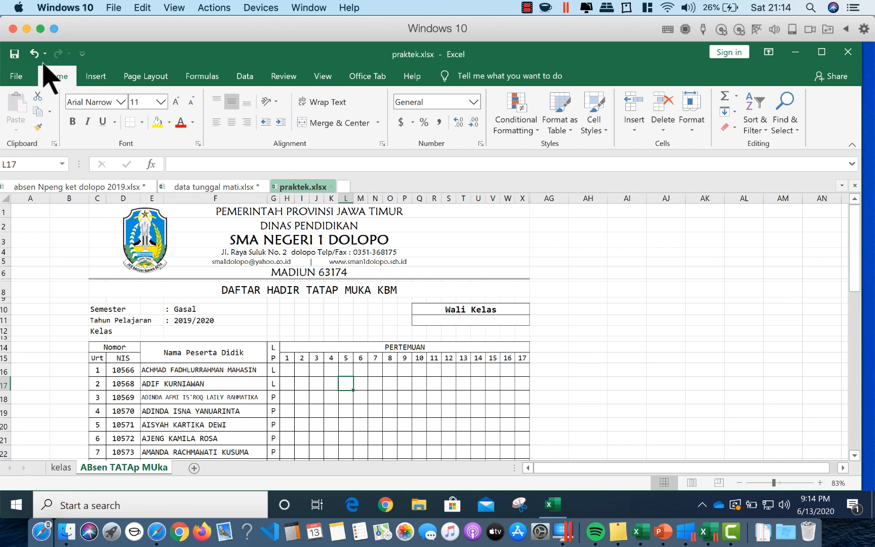
# Show the Windows 10 virtual machine in full screen and maximize the praktek.xlsx window.
pyautogui.click(43, 31)
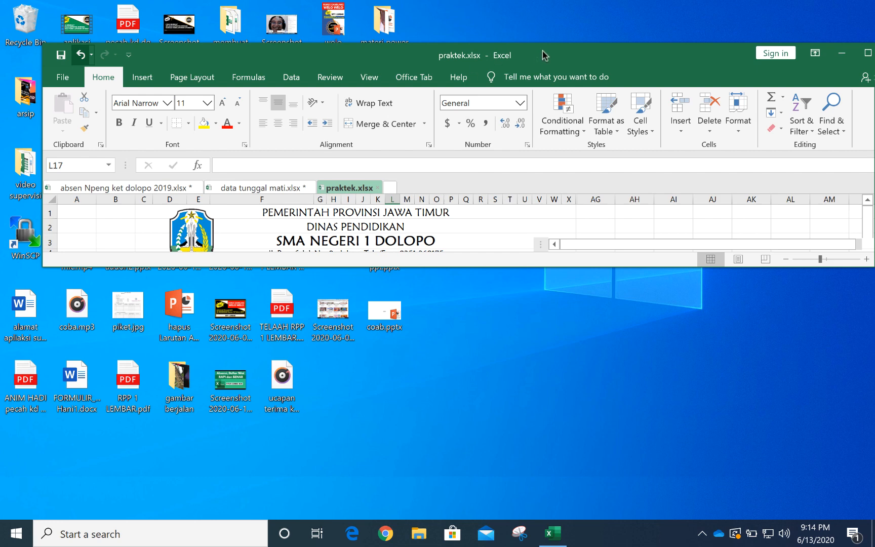
pyautogui.doubleClick(542, 54)
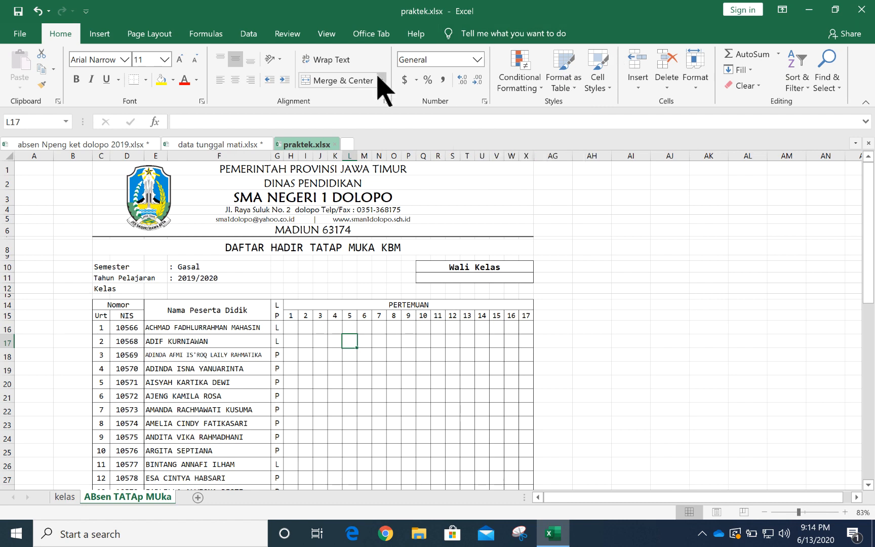
# Enable the Developer main tab in Excel's ribbon customization options.
pyautogui.click(20, 35)
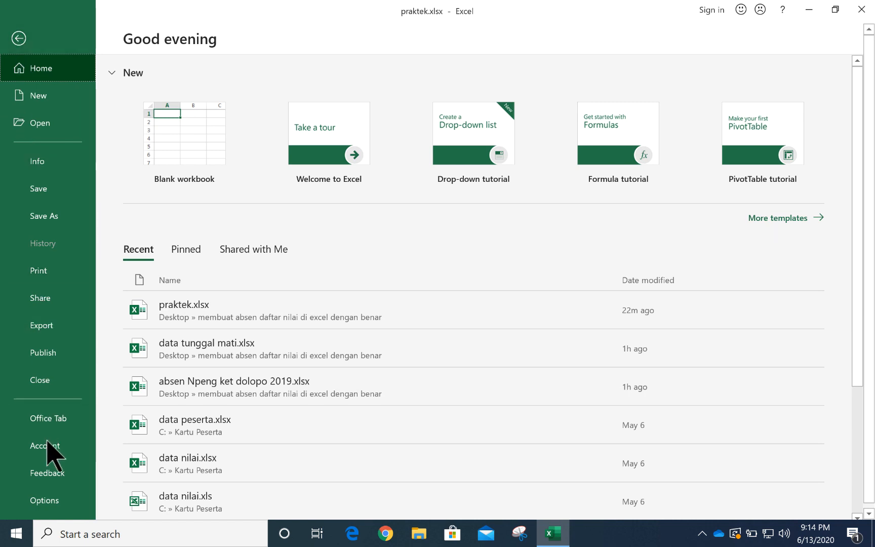
pyautogui.click(49, 501)
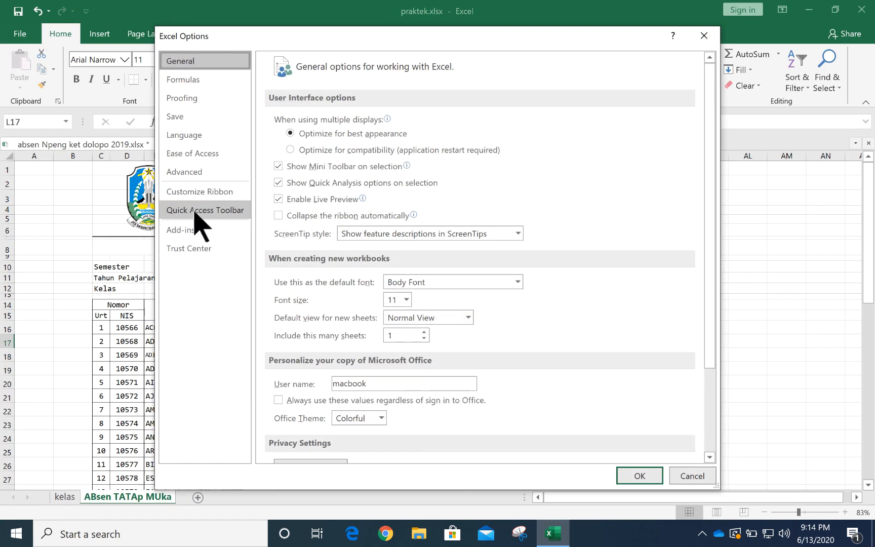
pyautogui.click(197, 192)
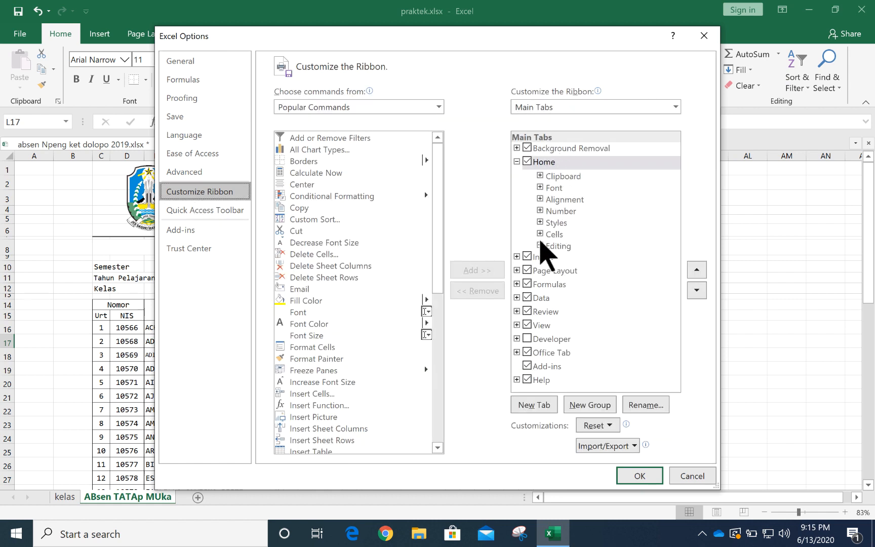
pyautogui.click(527, 338)
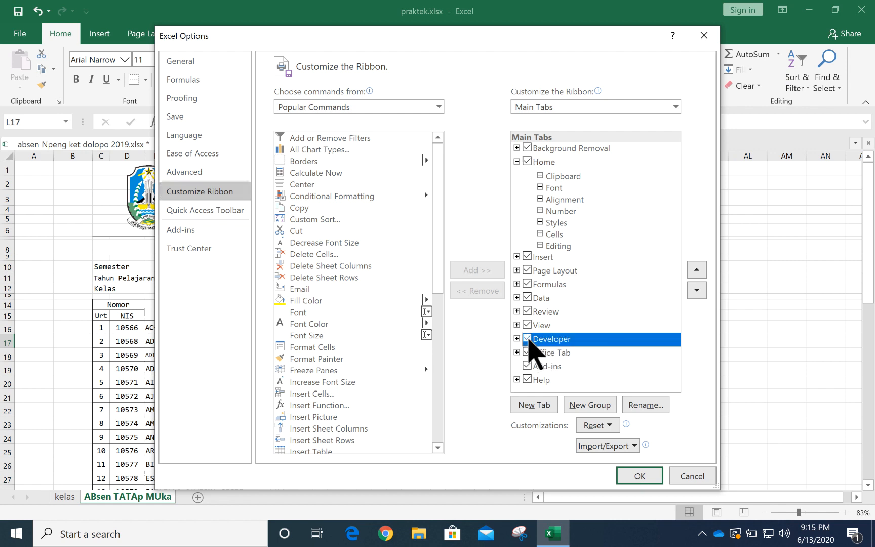
pyautogui.click(640, 475)
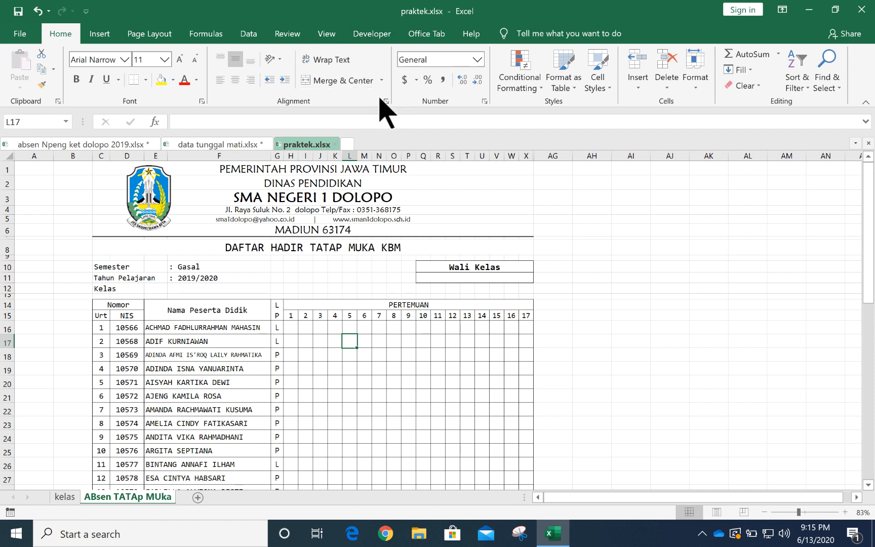
# Insert a Combo Box (Form Control) beside the letterhead, covering about AH3:AJ8 on the ABsen TATAp MUka sheet.
pyautogui.click(372, 41)
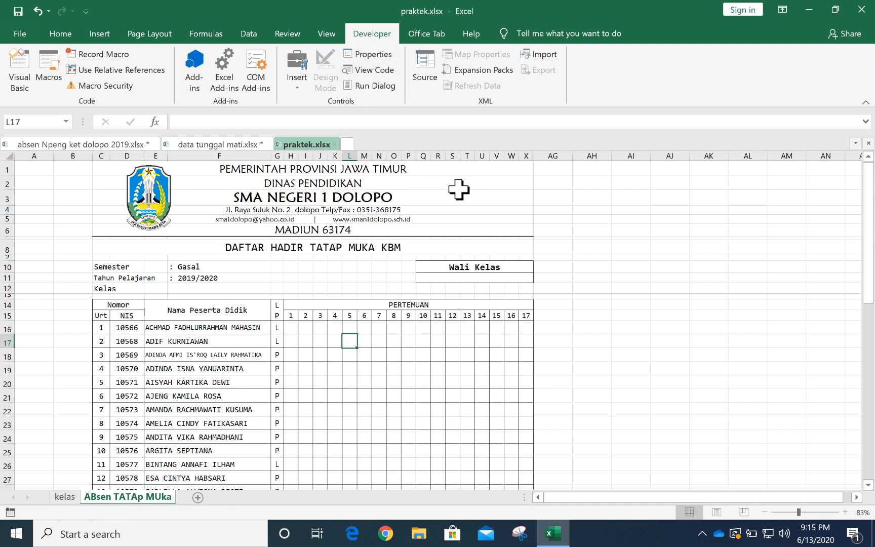
pyautogui.click(298, 90)
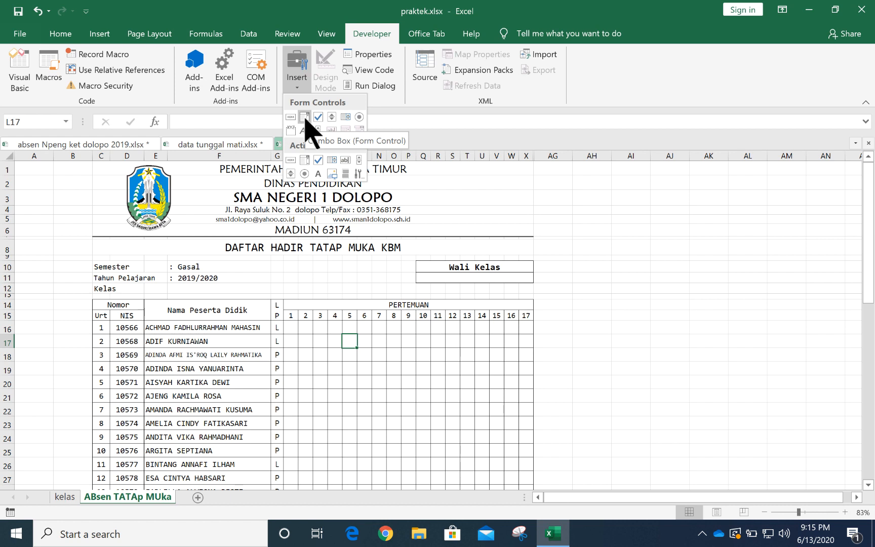
pyautogui.click(304, 117)
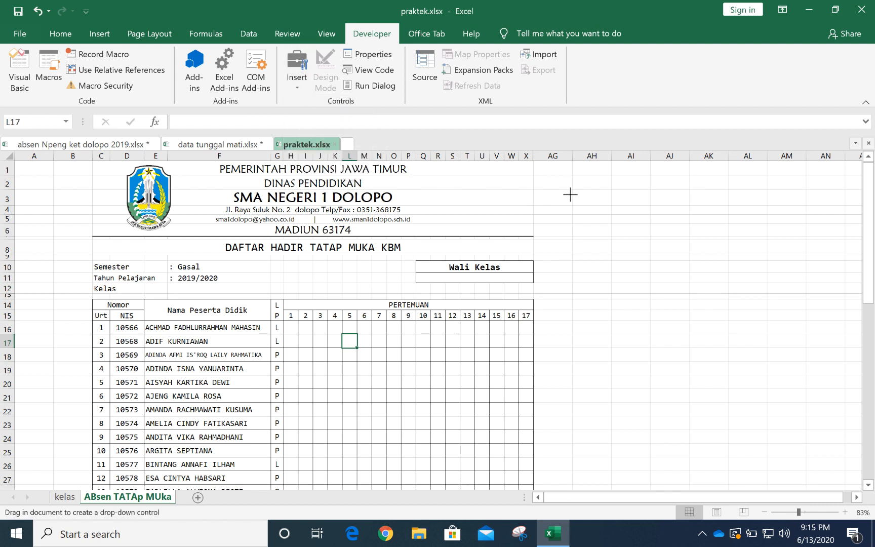
pyautogui.moveTo(570, 195)
pyautogui.mouseDown()
pyautogui.moveTo(638, 238)
pyautogui.moveTo(687, 244)
pyautogui.mouseUp()
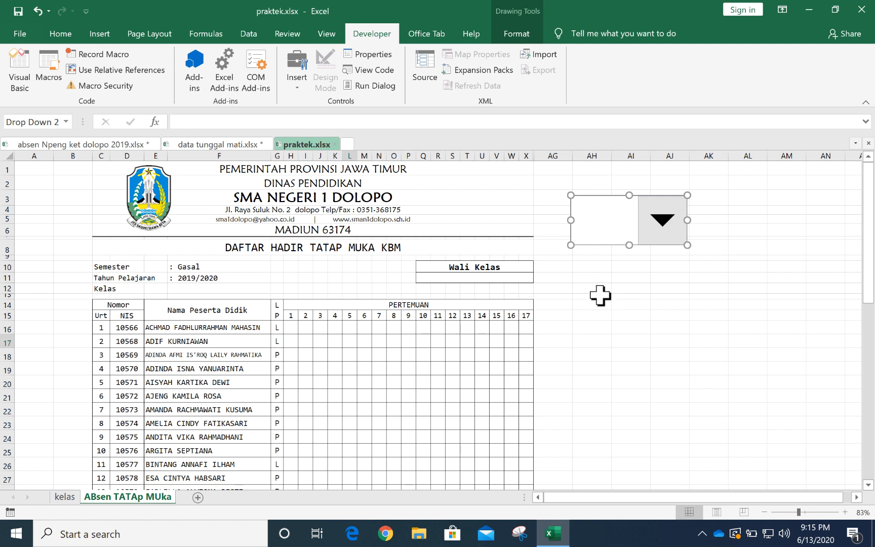
pyautogui.click(744, 270)
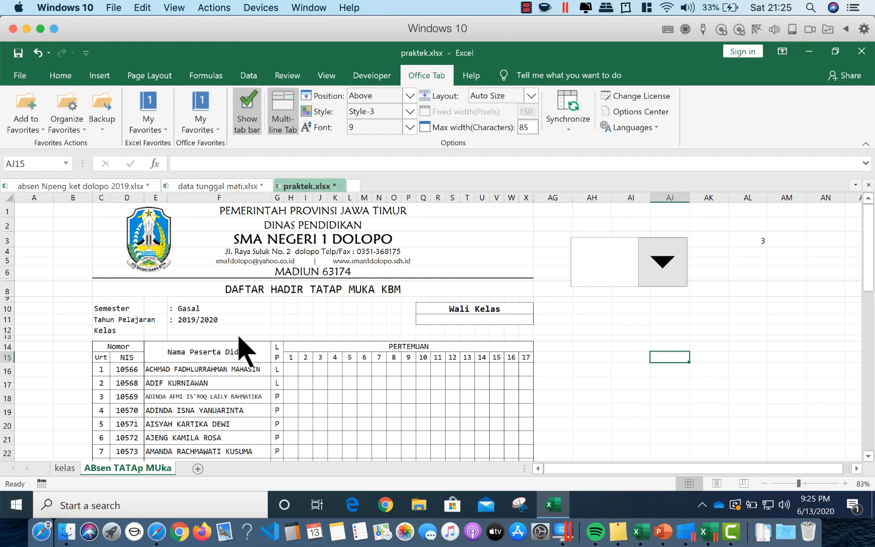
# Enter the class names X MIPA 1 to X MIPA 4 in AJ15:AJ18, after checking the class column on the kelas sheet.
pyautogui.click(66, 468)
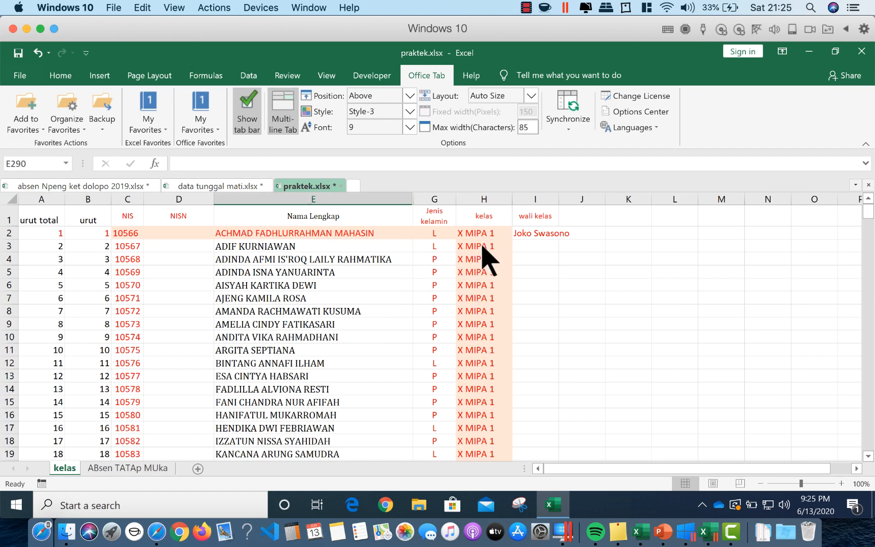
pyautogui.moveTo(870, 222)
pyautogui.mouseDown()
pyautogui.moveTo(870, 421)
pyautogui.moveTo(870, 215)
pyautogui.mouseUp()
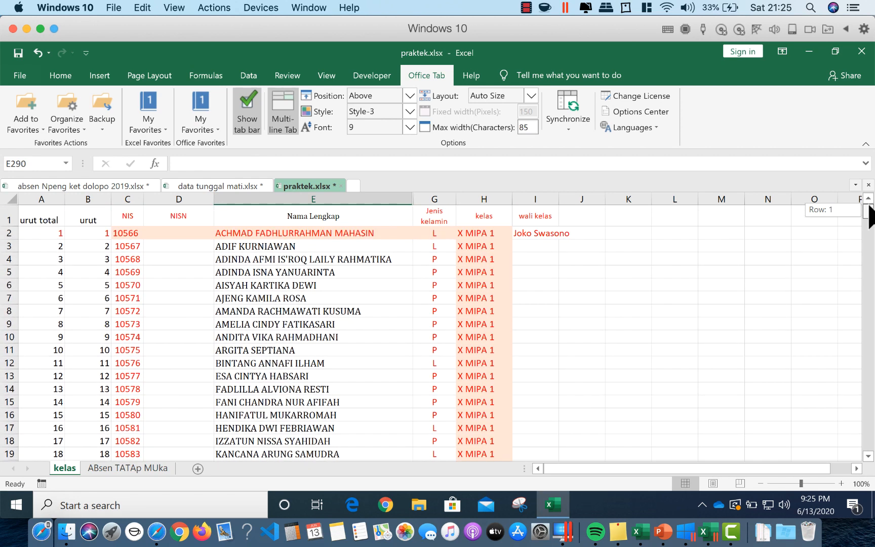
pyautogui.click(143, 468)
pyautogui.click(667, 356)
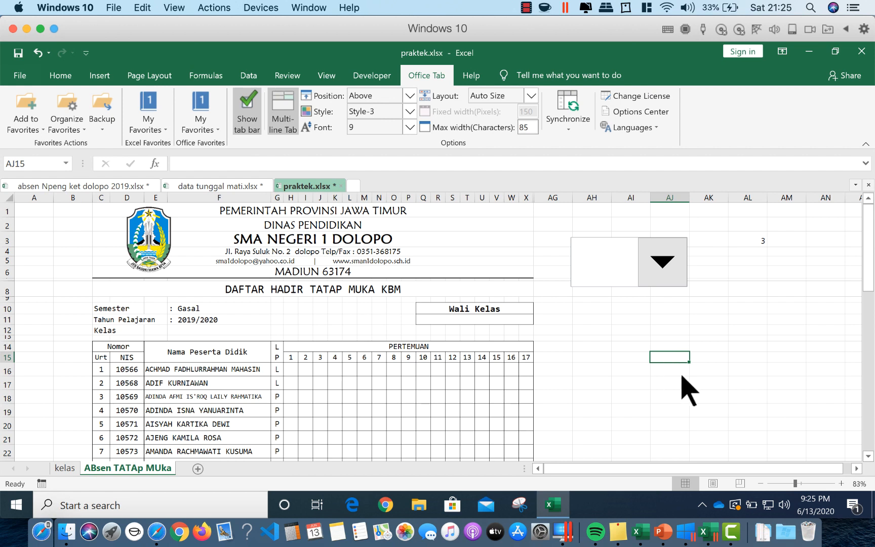
pyautogui.write('X MIPA 1')
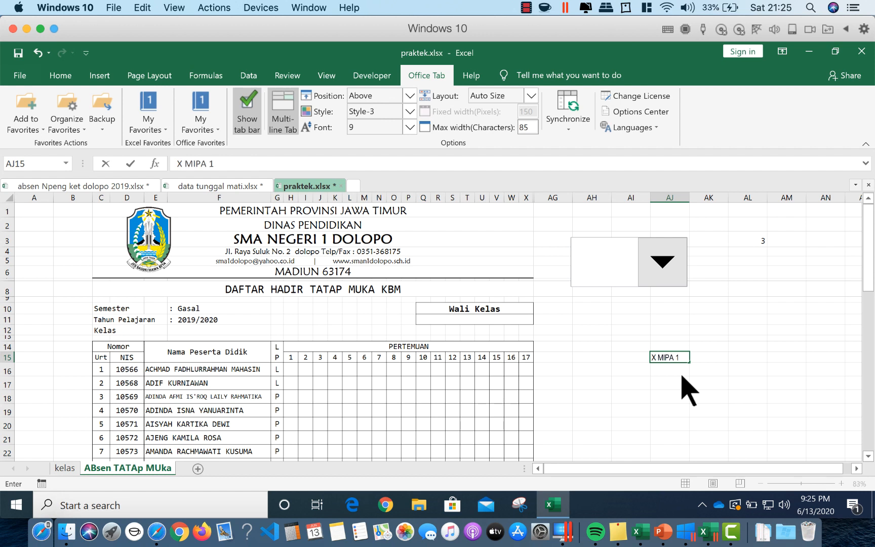
pyautogui.press('Return')
pyautogui.click(675, 359)
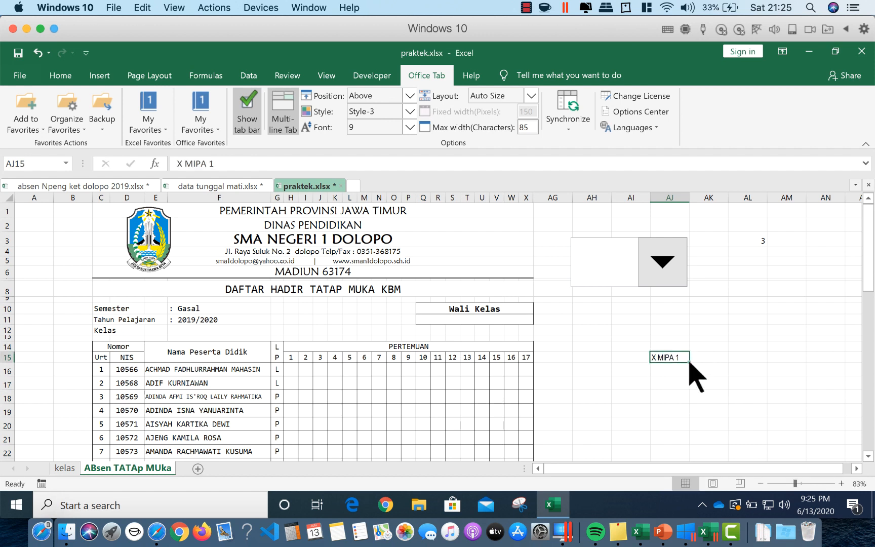
pyautogui.moveTo(690, 362); pyautogui.dragTo(688, 381)
pyautogui.press('Right')
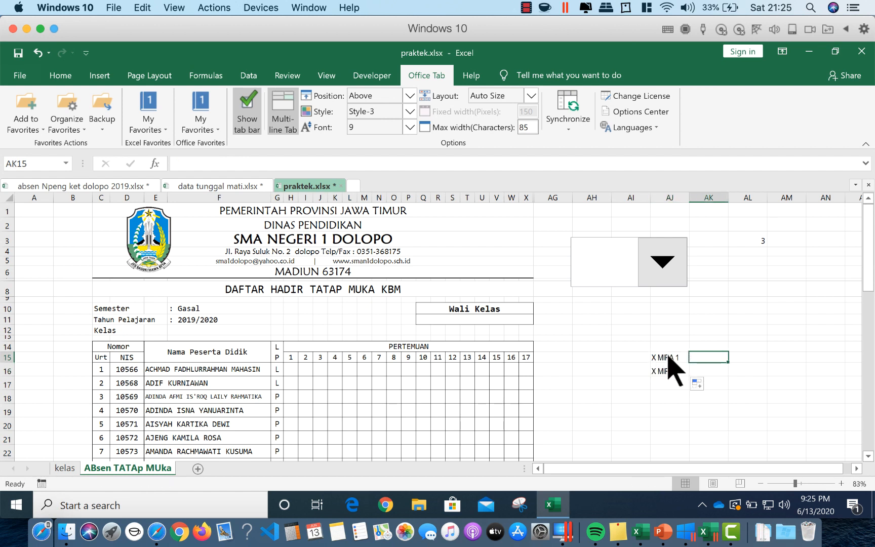
pyautogui.click(676, 372)
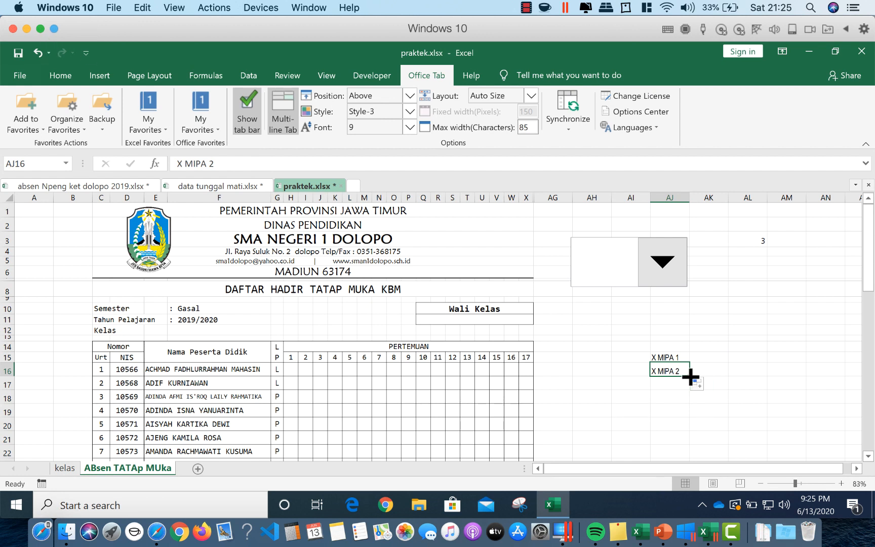
pyautogui.moveTo(690, 376); pyautogui.dragTo(688, 403)
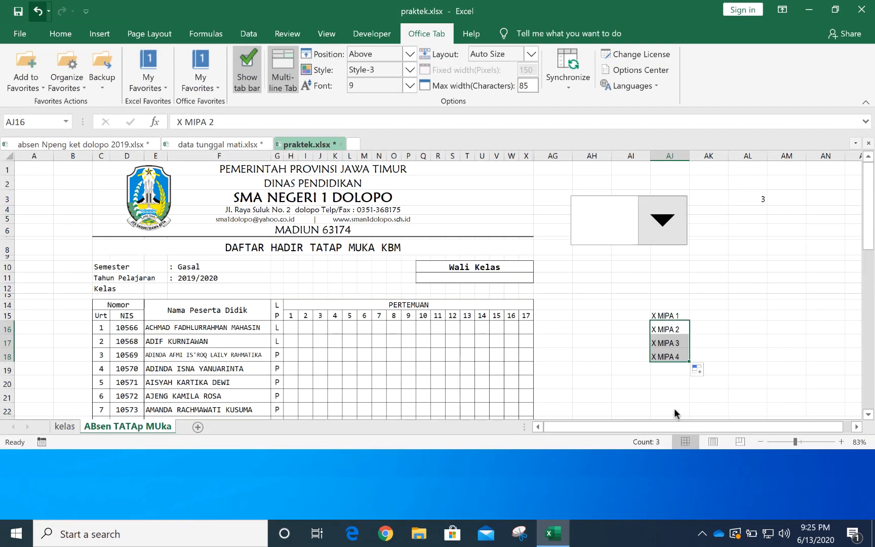
# Continue the class list with X IPS 1 to X IPS 4 in AJ19:AJ22.
pyautogui.click(667, 370)
pyautogui.write('X IPS 1')
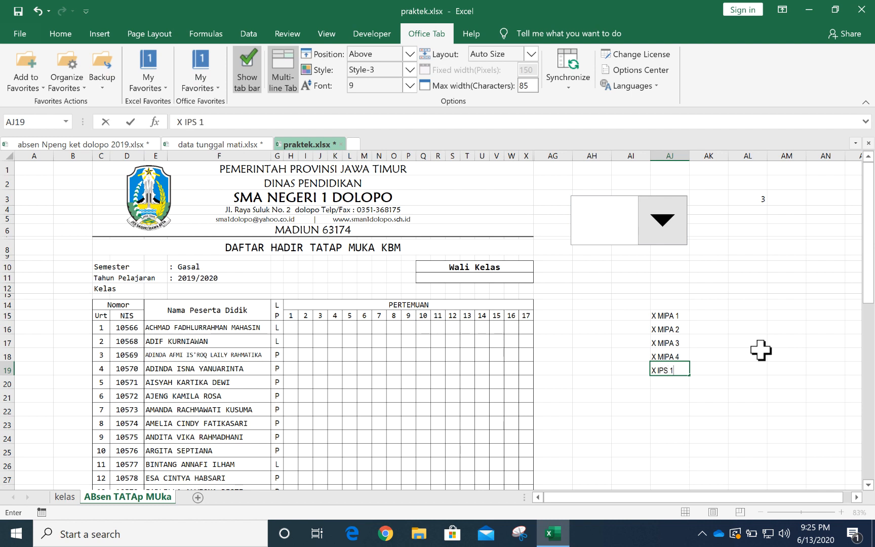
pyautogui.press('Return')
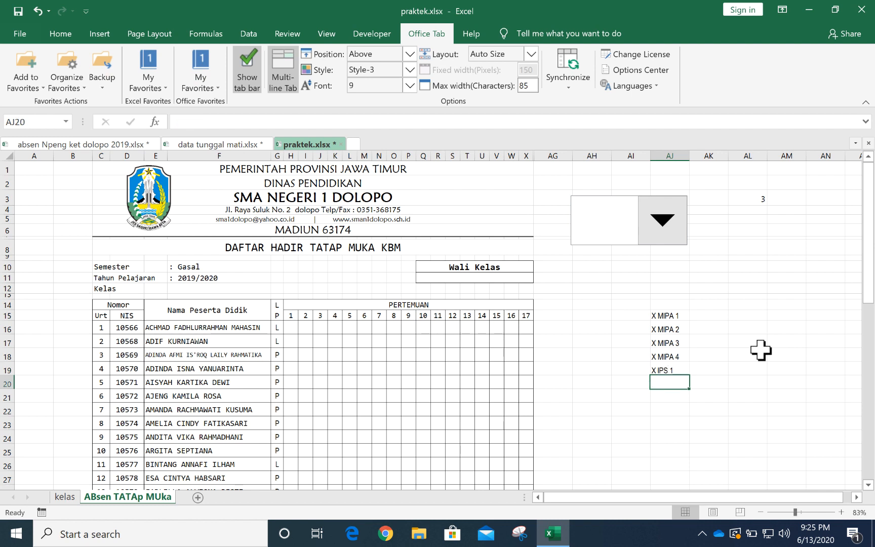
pyautogui.click(674, 370)
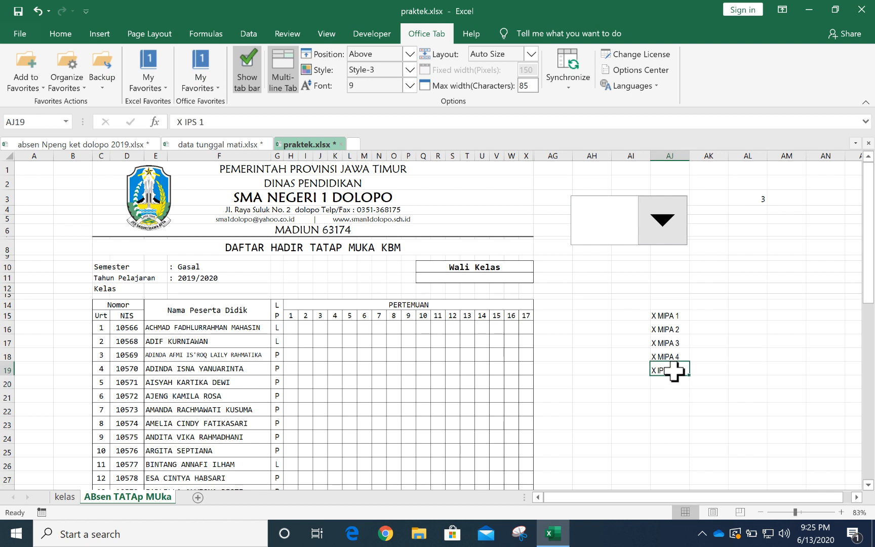
pyautogui.moveTo(691, 376); pyautogui.dragTo(687, 418)
pyautogui.click(730, 385)
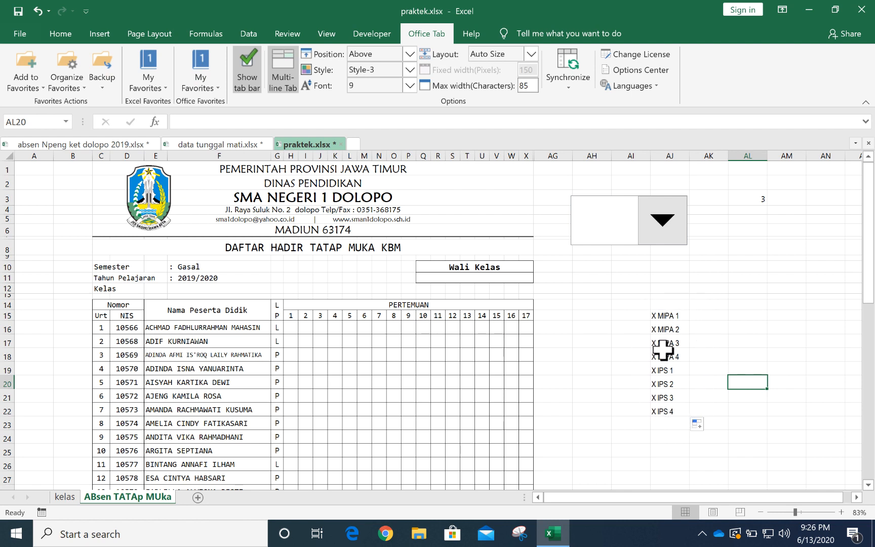
# Number the classes from 1 to 8 in AI15:AI22, beside the class names.
pyautogui.click(632, 316)
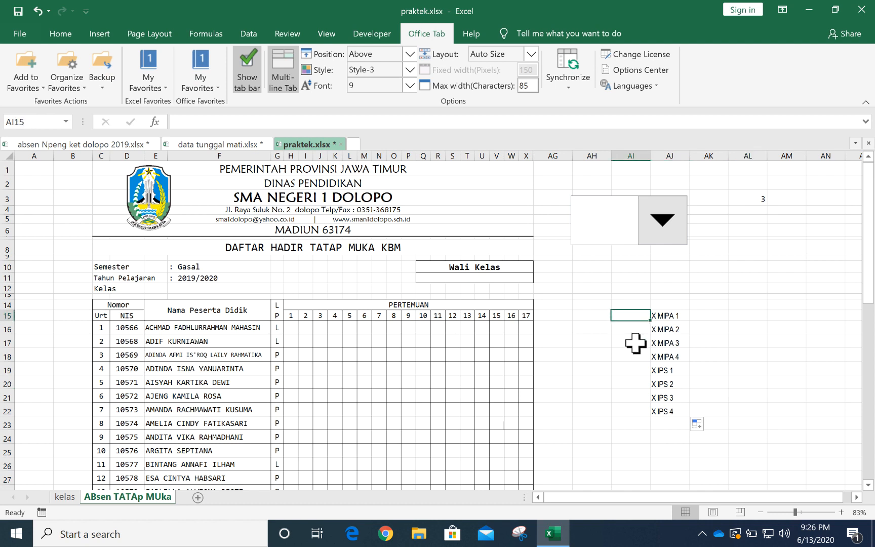
pyautogui.write('1')
pyautogui.press('Return')
pyautogui.write('2')
pyautogui.press('Return')
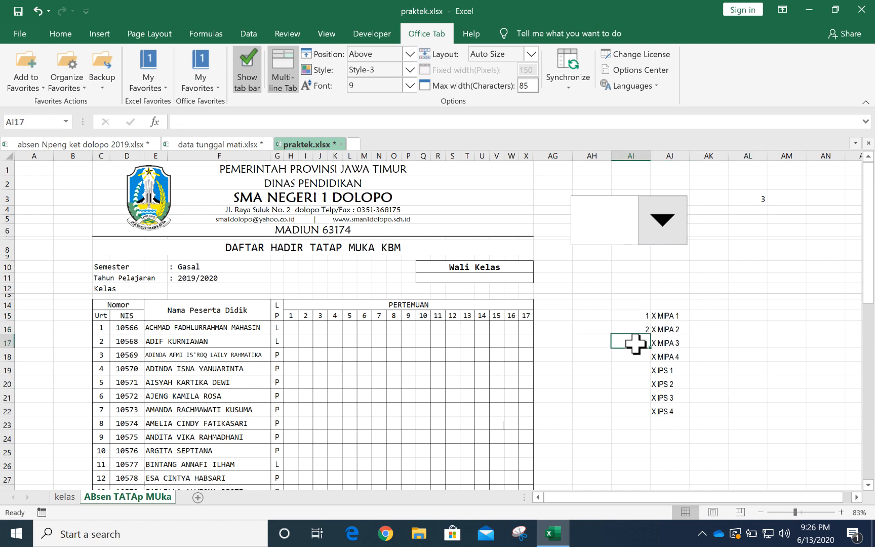
pyautogui.moveTo(632, 315); pyautogui.dragTo(642, 414)
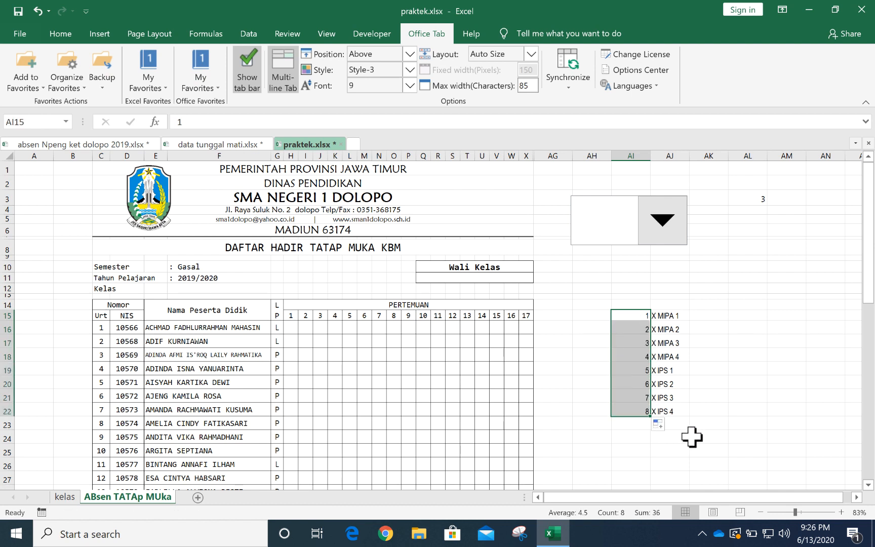
pyautogui.click(692, 436)
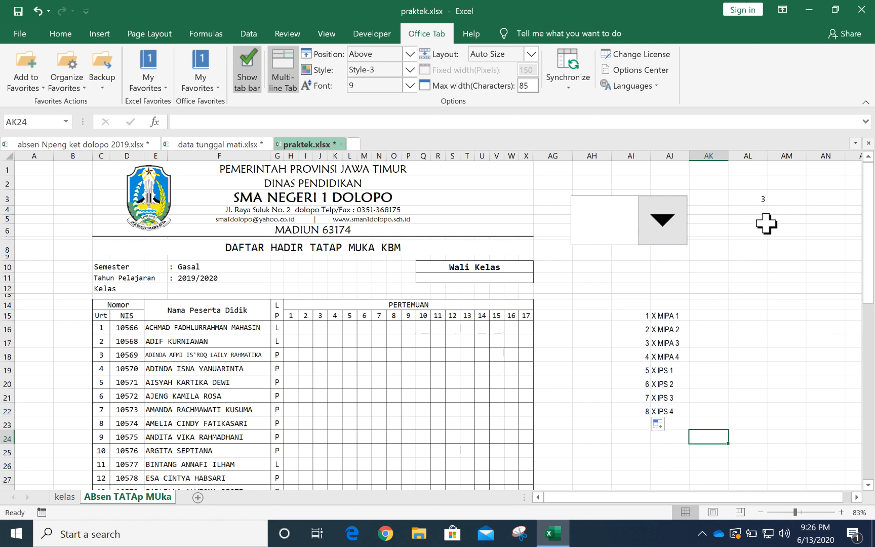
# Clear the value in cell AL3 and fill the cell with yellow.
pyautogui.click(752, 199)
pyautogui.press('BackSpace')
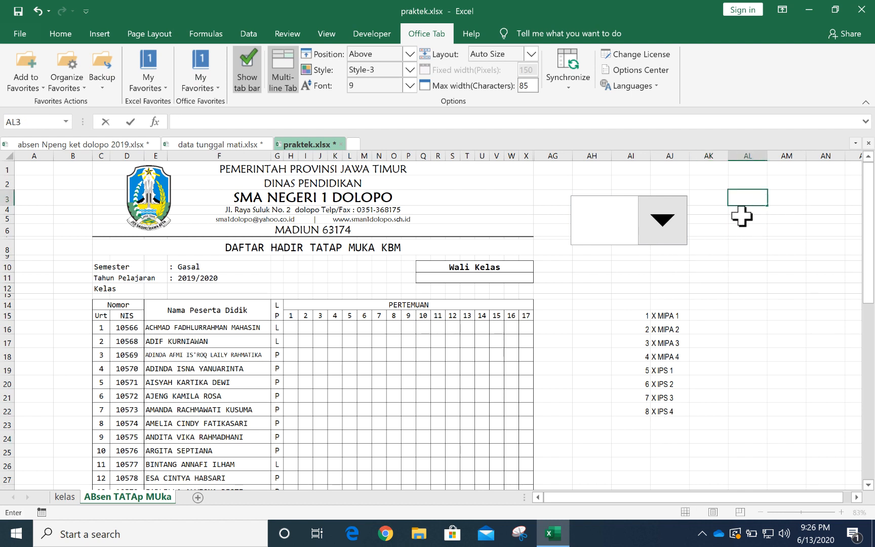
pyautogui.click(755, 245)
pyautogui.click(753, 195)
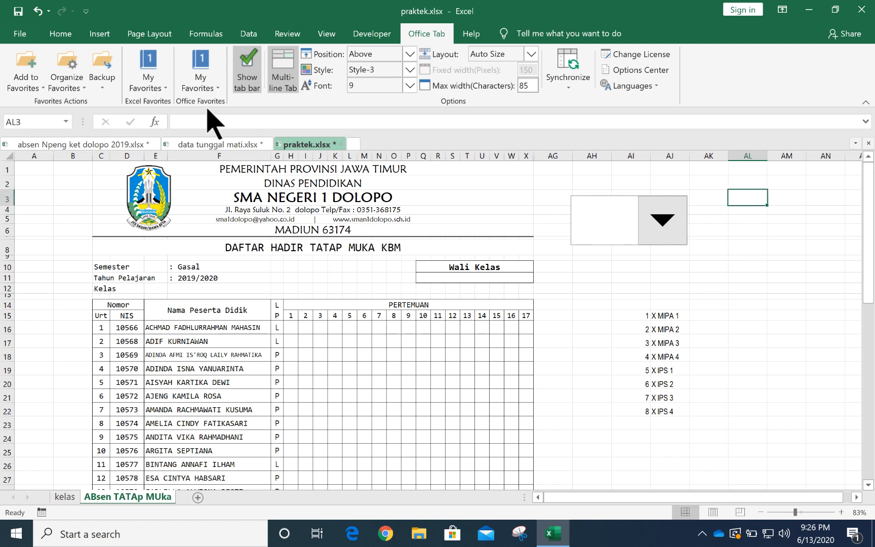
pyautogui.click(60, 35)
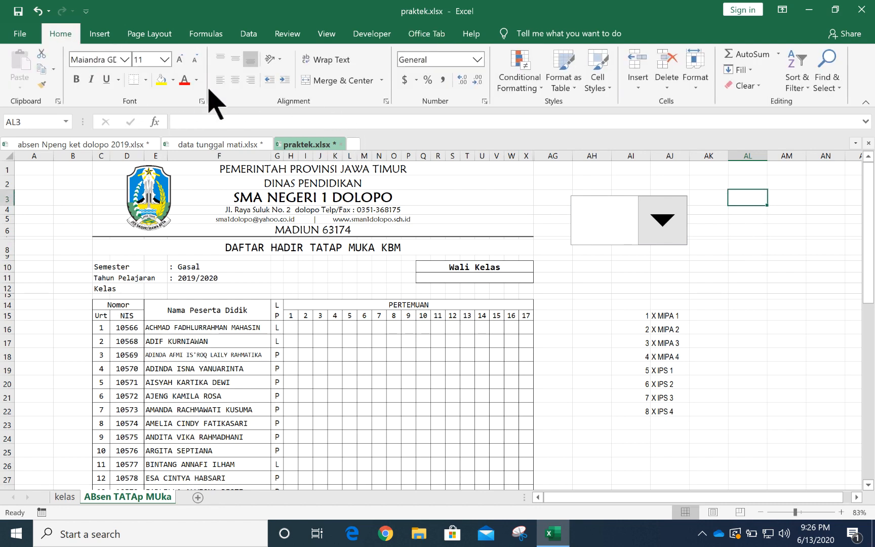
pyautogui.click(161, 79)
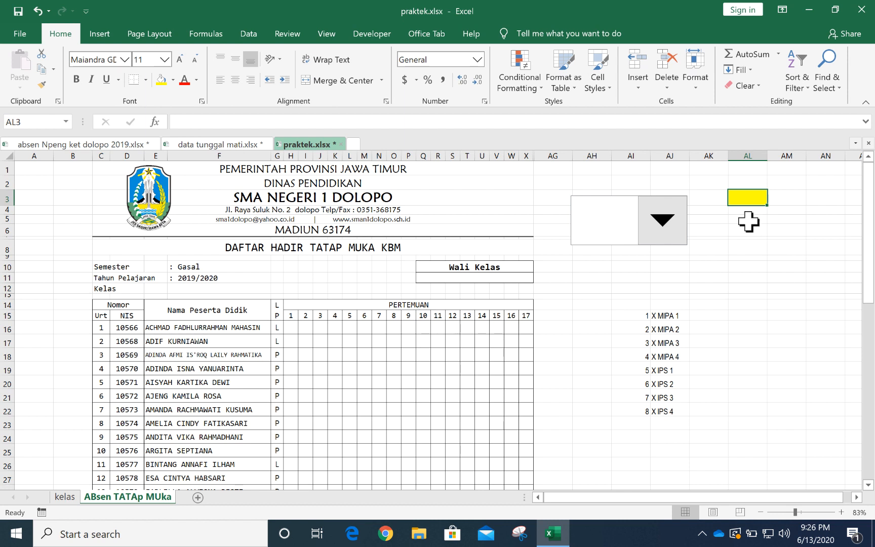
pyautogui.click(731, 368)
pyautogui.click(743, 197)
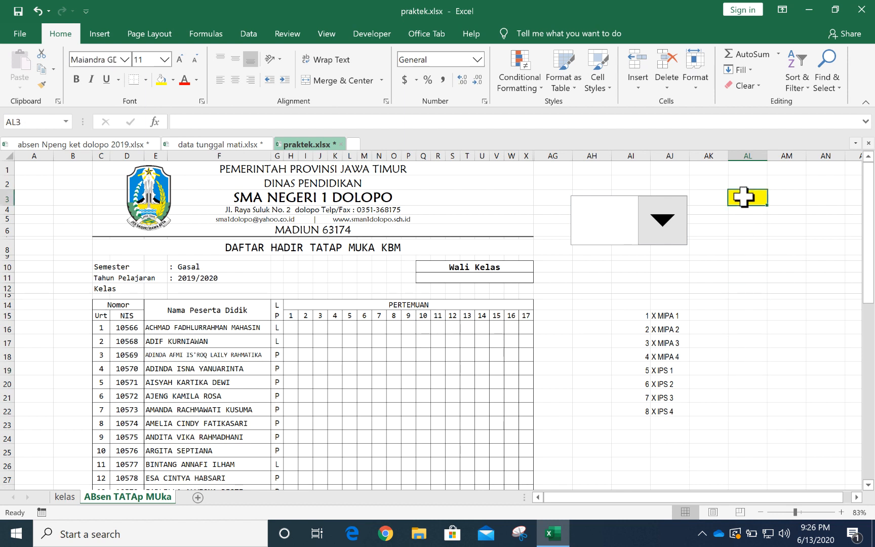
pyautogui.click(740, 288)
pyautogui.click(734, 355)
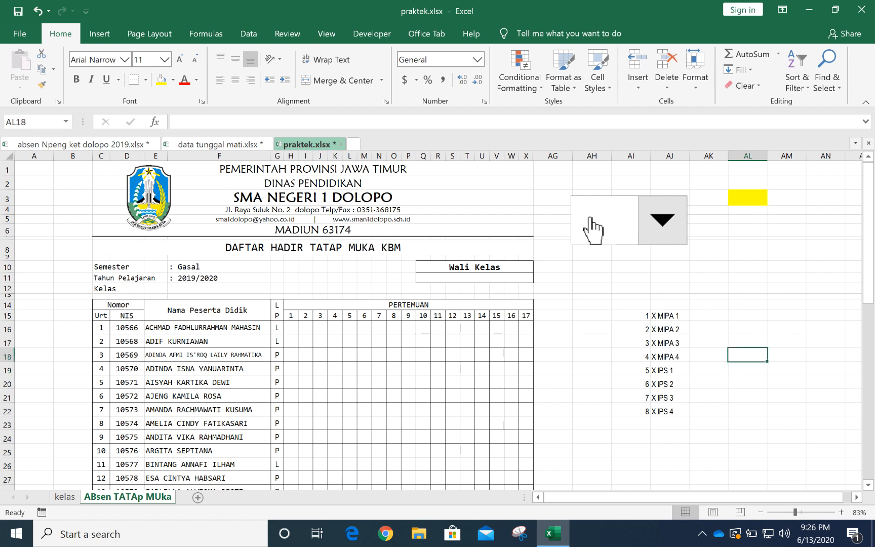
# Set the combo box's input range to $AJ$15:$AJ$22 with $AL$3 as its cell link.
pyautogui.rightClick(622, 242)
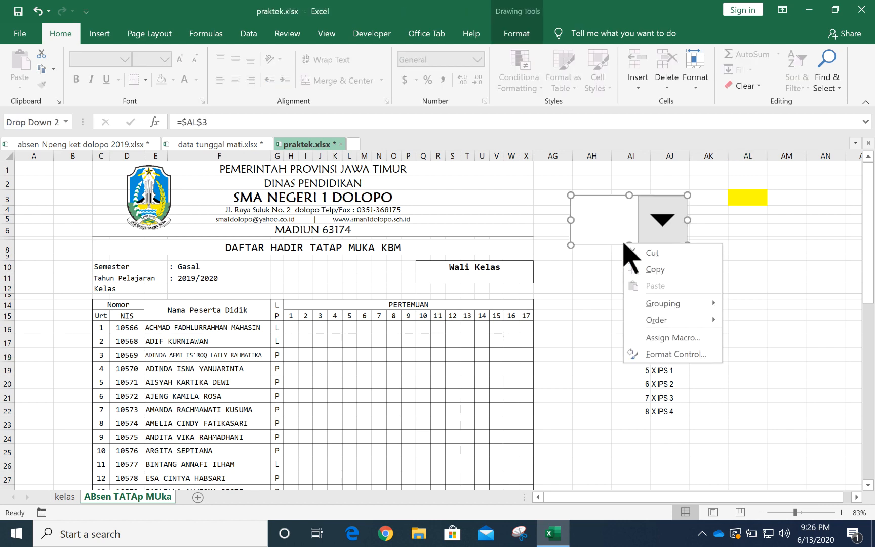
pyautogui.click(675, 353)
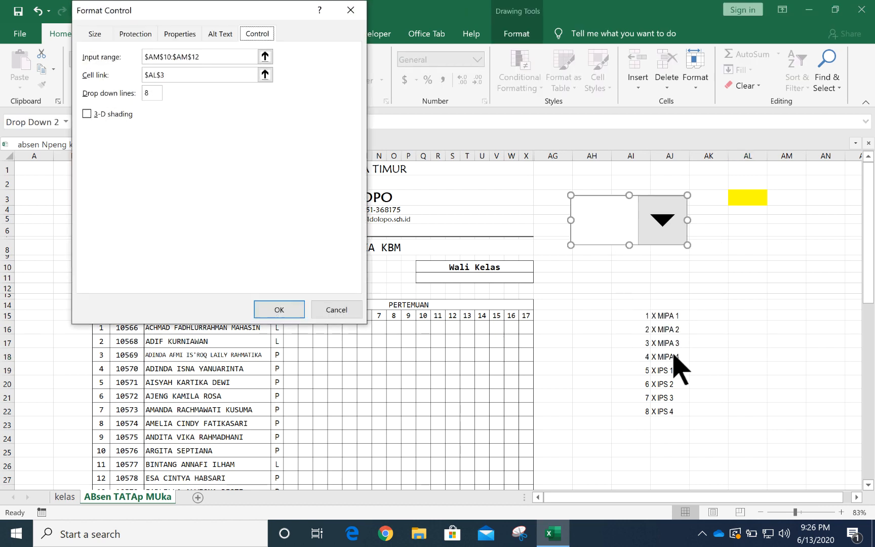
pyautogui.moveTo(205, 57); pyautogui.dragTo(121, 55)
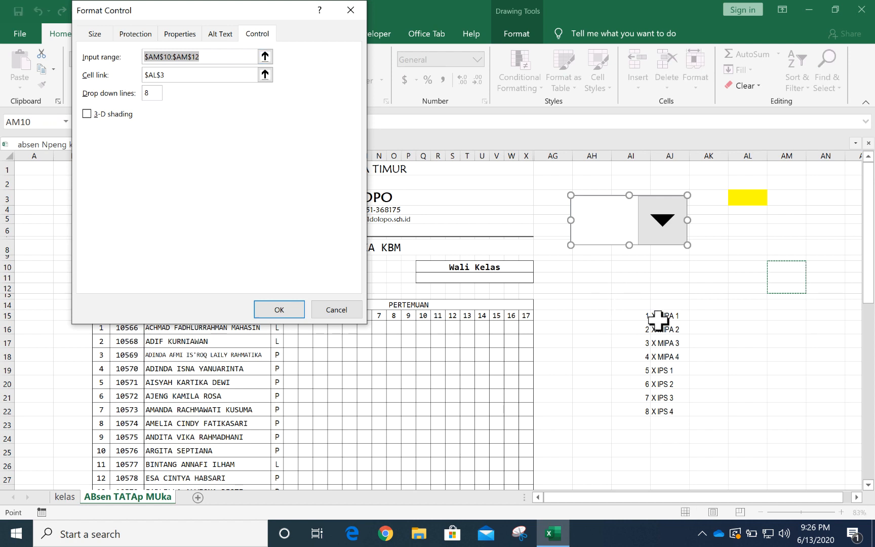
pyautogui.moveTo(661, 319); pyautogui.dragTo(660, 412)
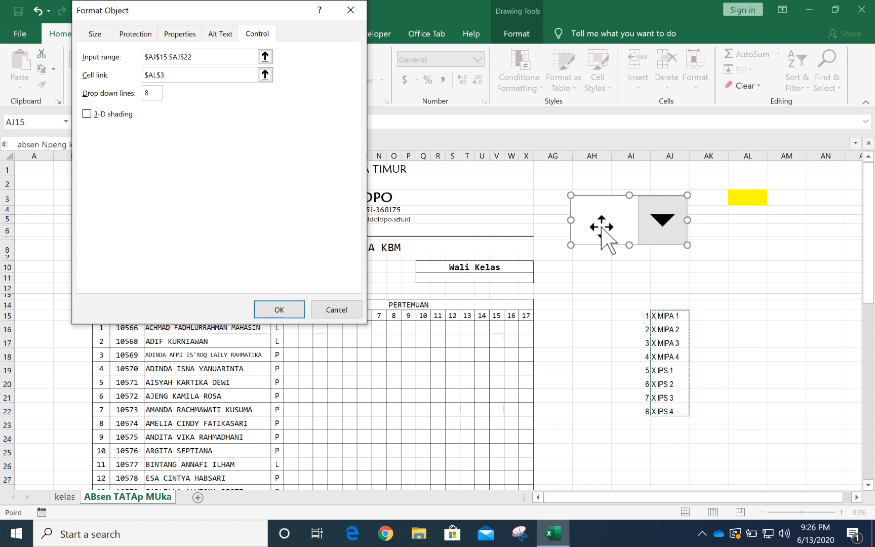
pyautogui.click(175, 76)
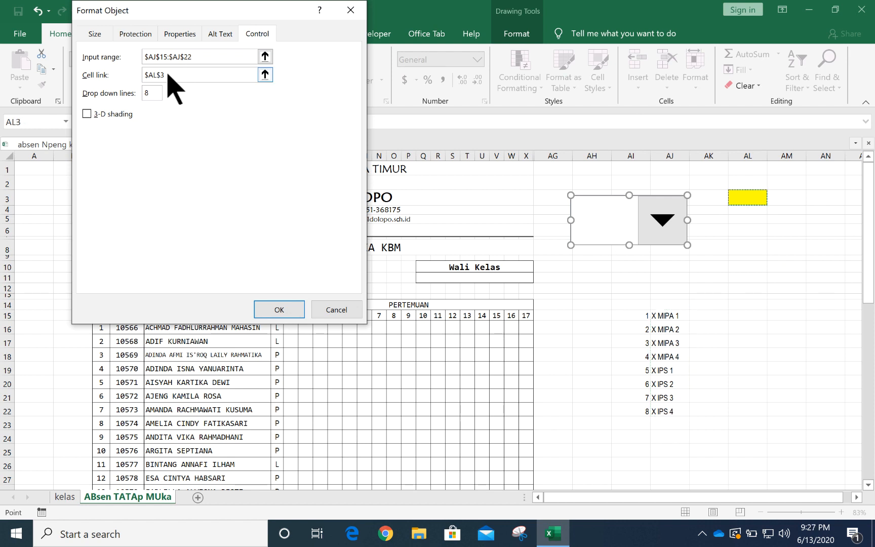
pyautogui.click(747, 201)
pyautogui.click(277, 310)
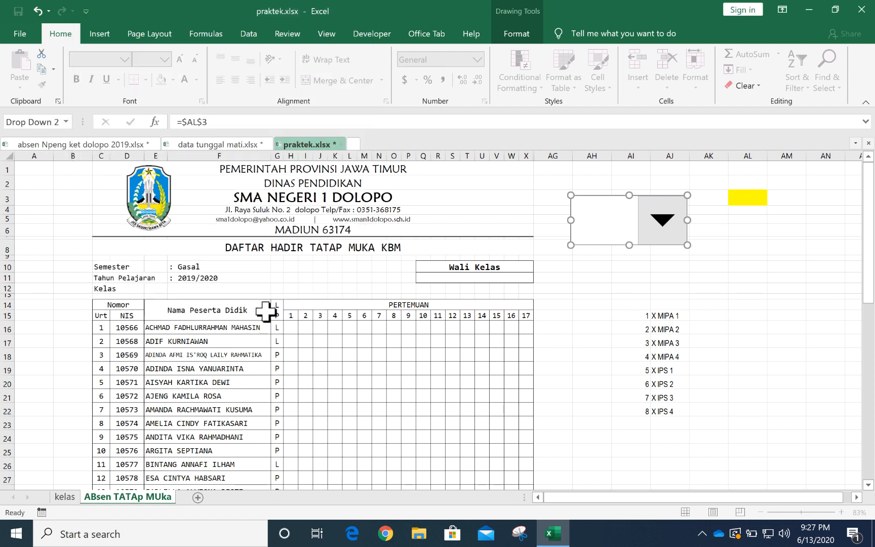
pyautogui.click(590, 355)
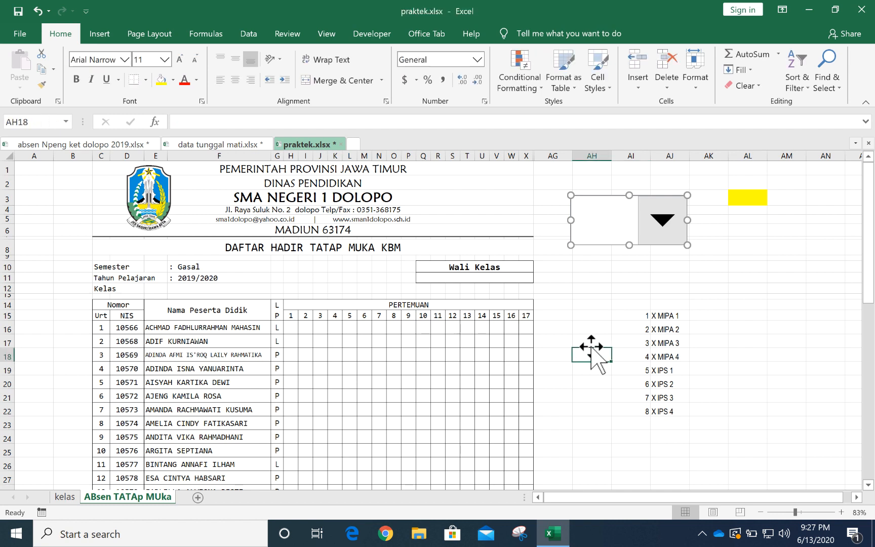
# Test the combo box by choosing X MIPA 1 and X IPS 4, comparing linked cell AL3 with the numbered class list.
pyautogui.click(668, 233)
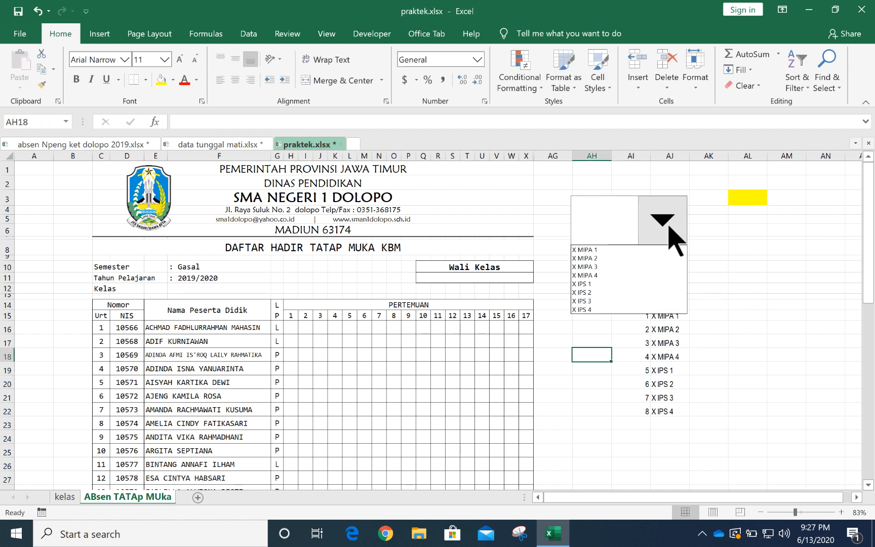
pyautogui.click(605, 251)
pyautogui.click(757, 199)
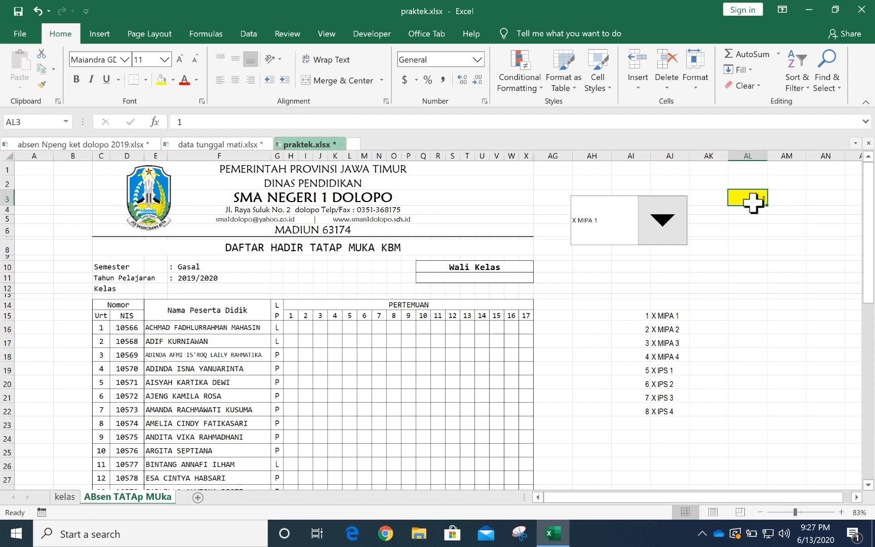
pyautogui.click(678, 313)
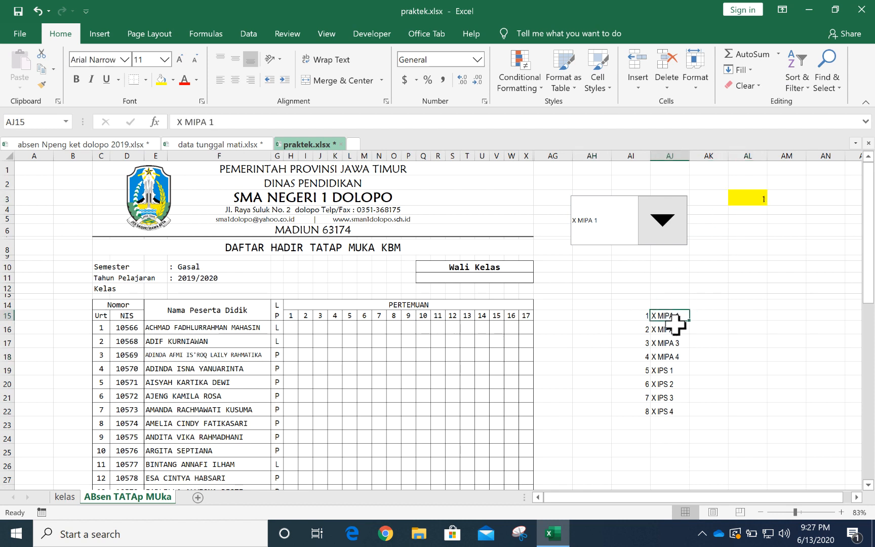
pyautogui.click(670, 383)
pyautogui.click(669, 411)
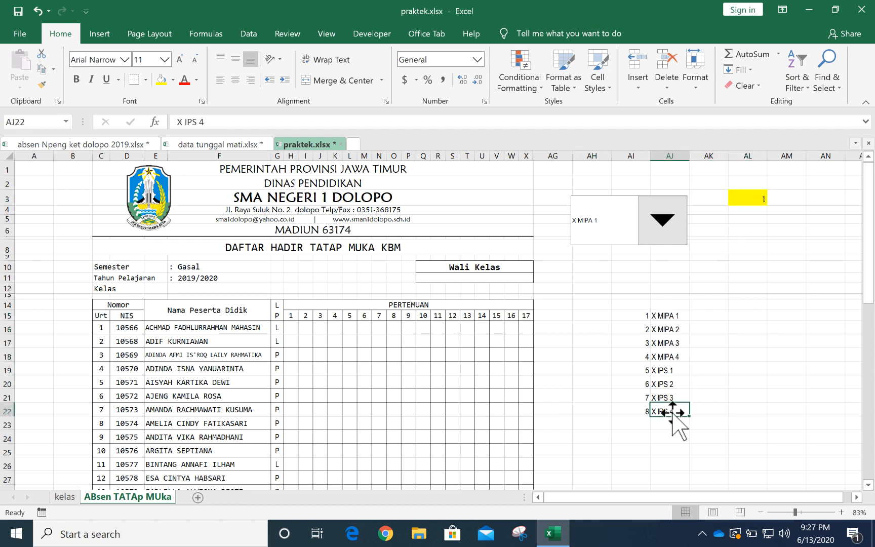
pyautogui.click(653, 239)
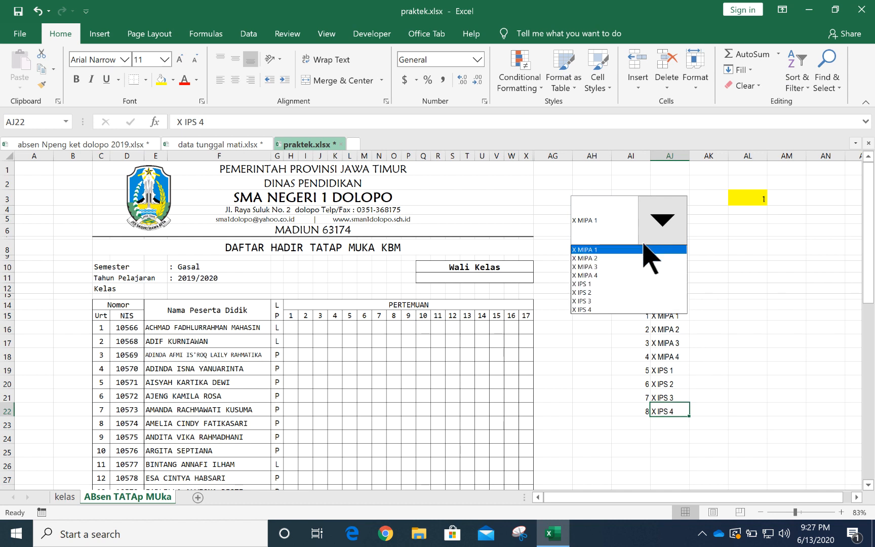
pyautogui.click(596, 309)
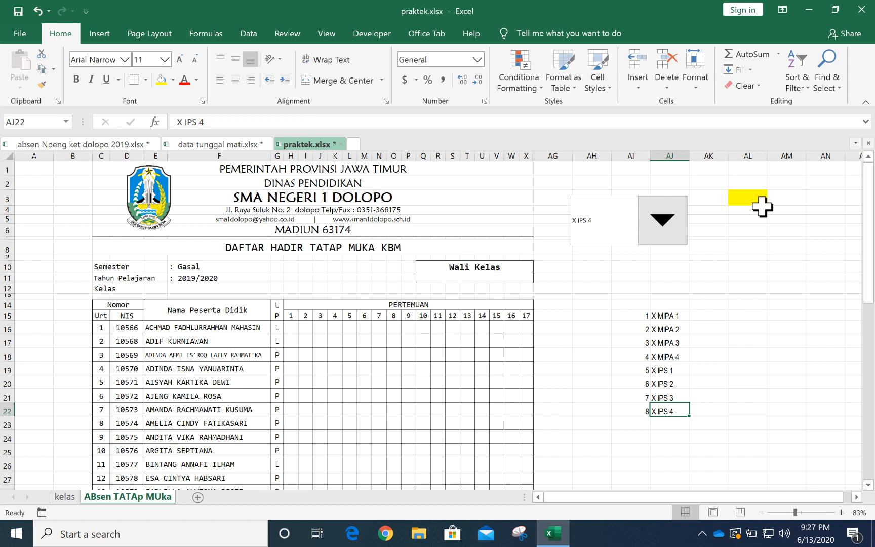
# Test the combo box with X IPS 1, X MIPA 3 and X MIPA 1, checking linked cell AL3 against the class numbers.
pyautogui.click(673, 240)
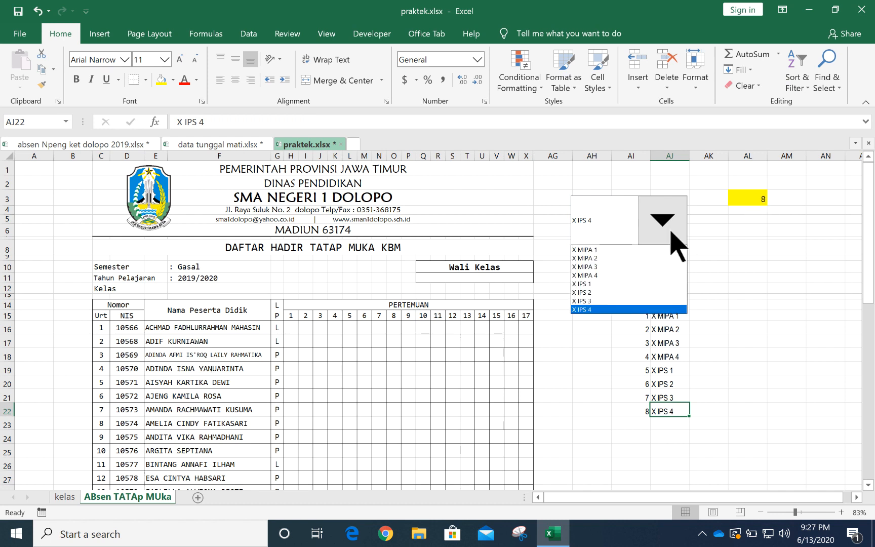
pyautogui.click(609, 284)
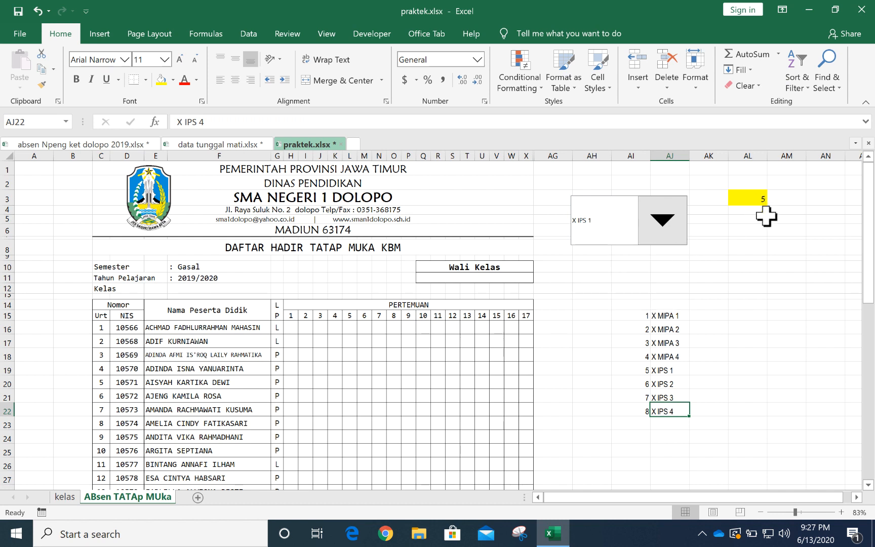
pyautogui.click(733, 341)
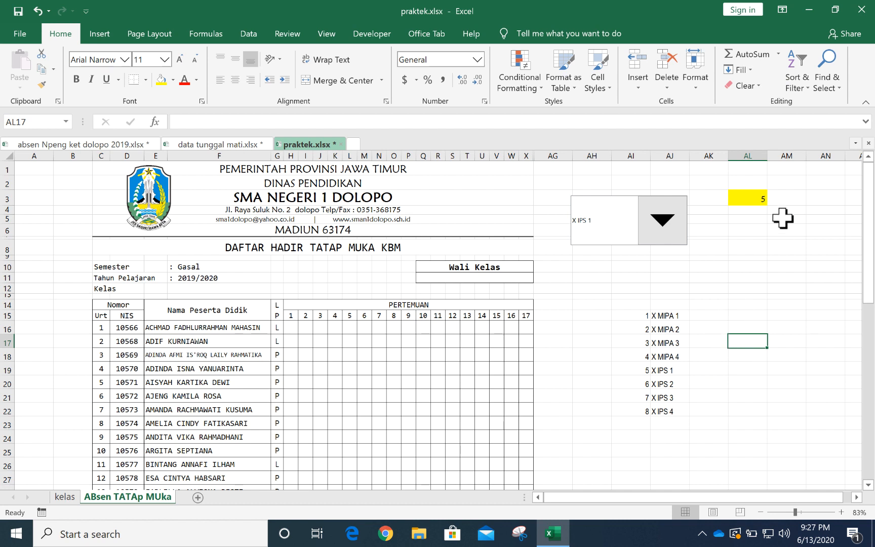
pyautogui.click(750, 198)
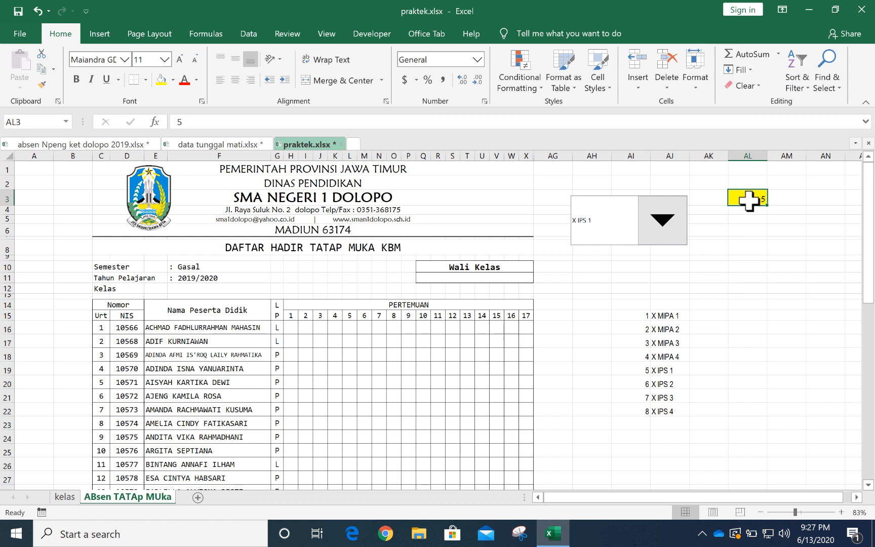
pyautogui.click(659, 238)
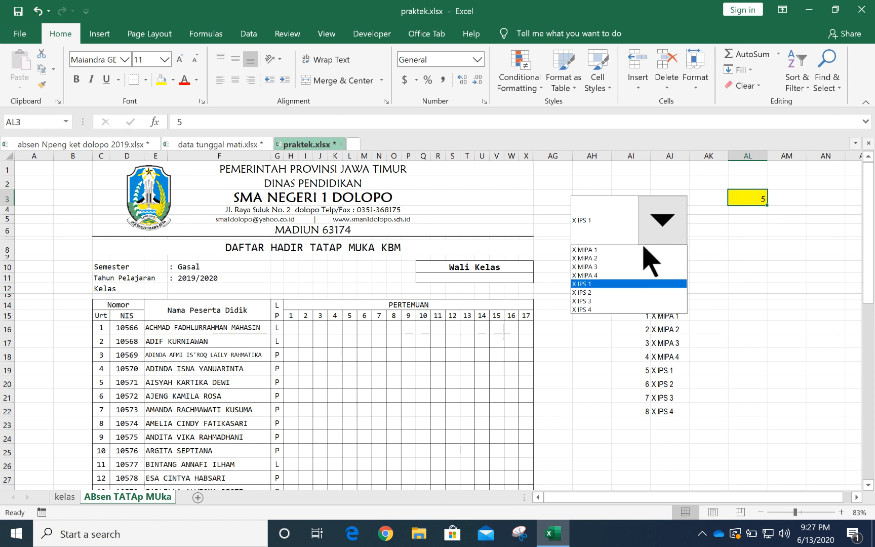
pyautogui.click(602, 267)
pyautogui.click(664, 236)
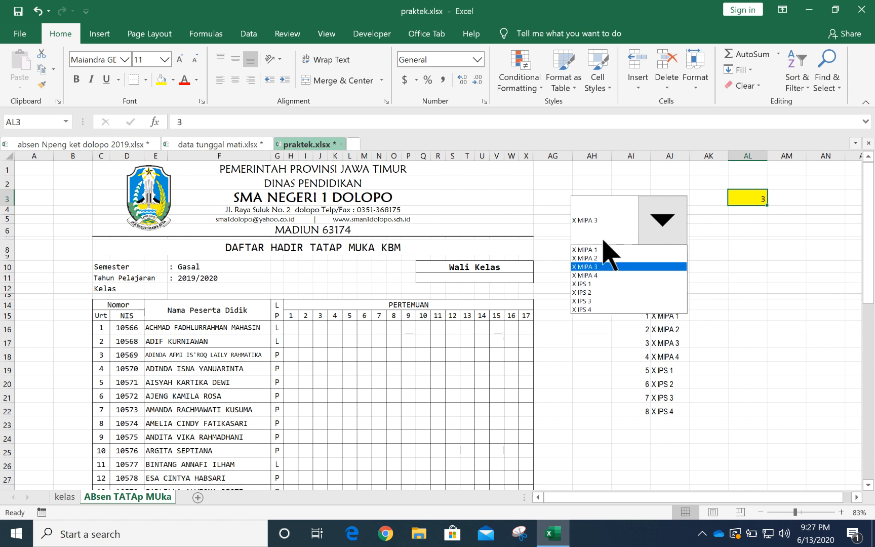
pyautogui.click(607, 245)
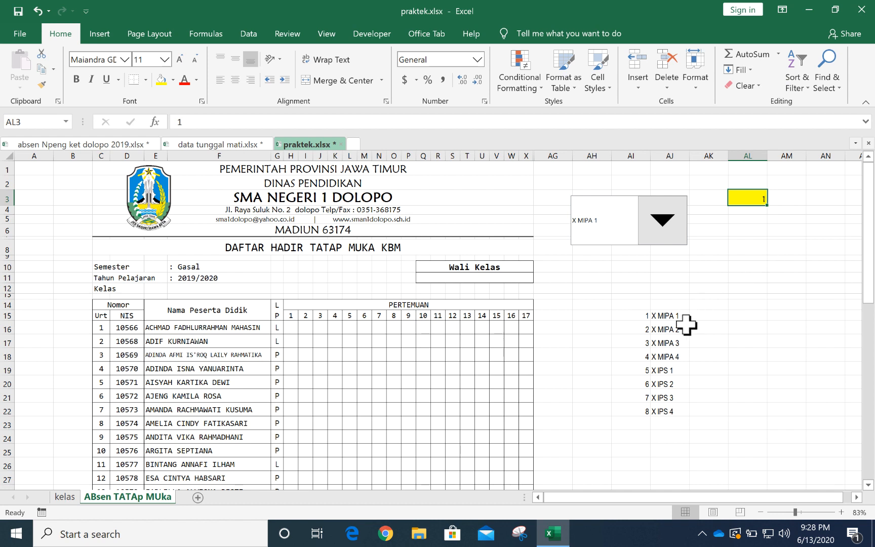
# Look up the urut total of X MIPA 1's first student on the kelas sheet and enter 1 in AK15 of the attendance sheet.
pyautogui.click(656, 317)
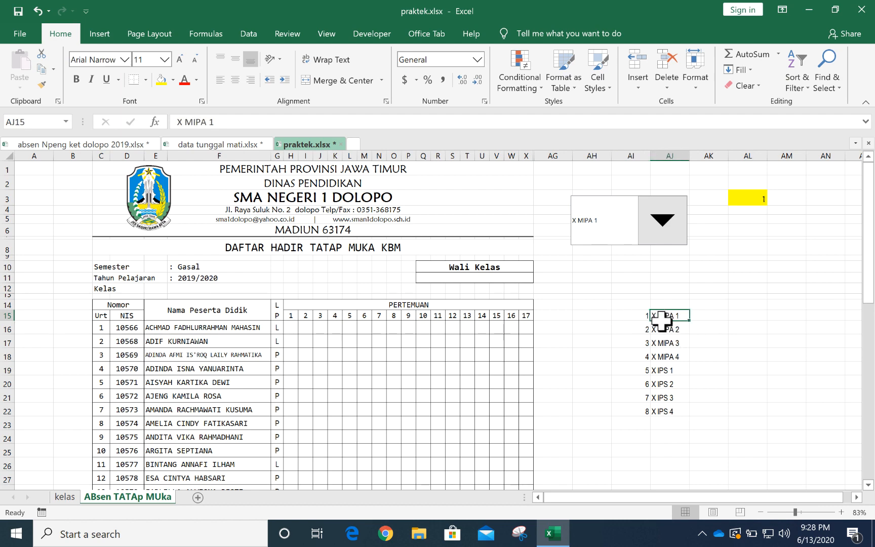
pyautogui.click(65, 497)
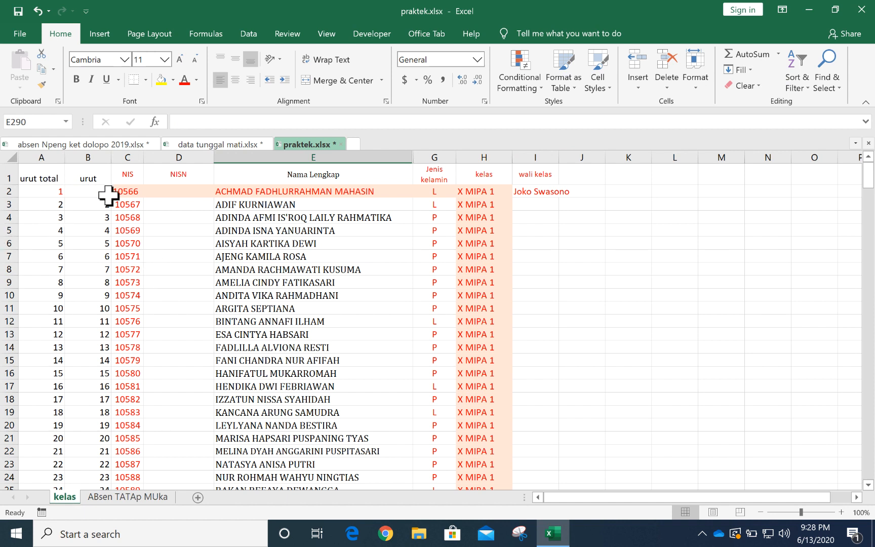
pyautogui.click(54, 191)
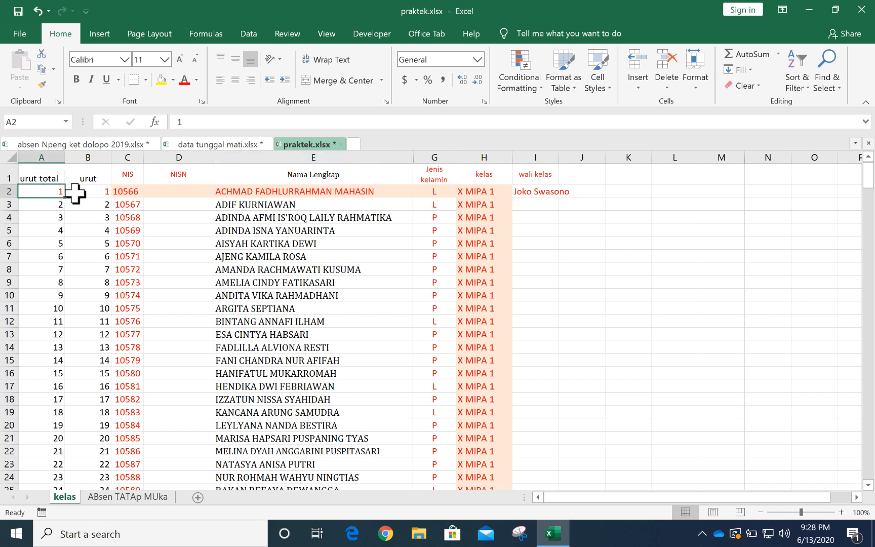
pyautogui.moveTo(868, 174)
pyautogui.mouseDown()
pyautogui.moveTo(873, 471)
pyautogui.moveTo(867, 202)
pyautogui.moveTo(856, 170)
pyautogui.mouseUp()
pyautogui.click(162, 499)
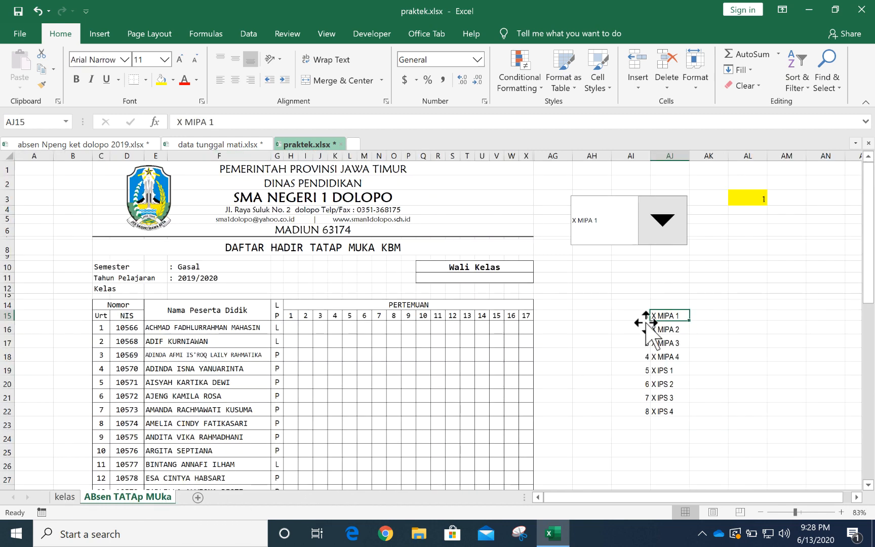
pyautogui.click(716, 316)
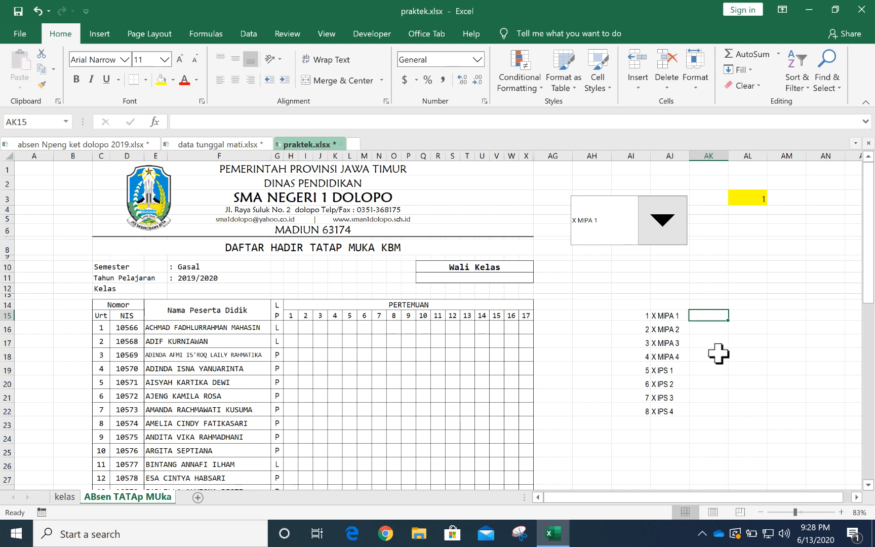
pyautogui.write('1')
pyautogui.press('Return')
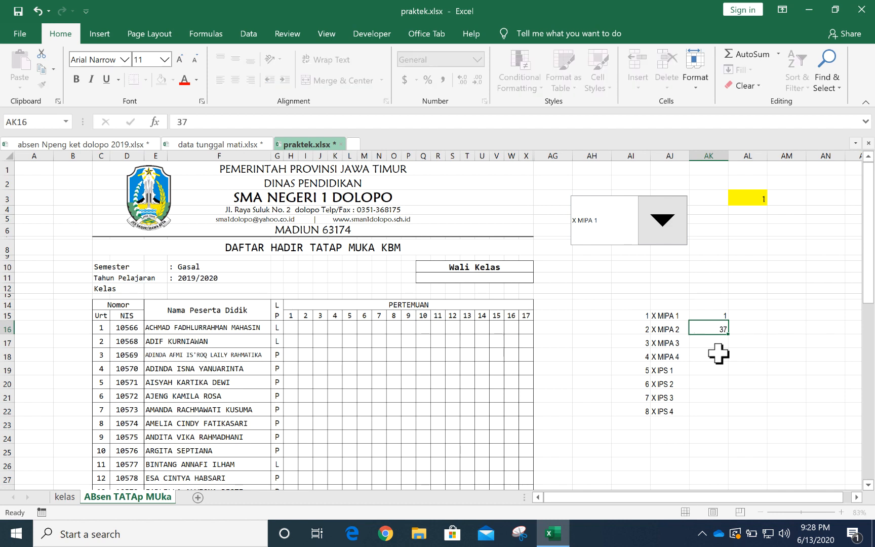
# Enter 37 in AK16 for X MIPA 2 and 73 in AK17 for X MIPA 3, using the urut total numbers on the kelas sheet.
pyautogui.write('37')
pyautogui.press('Return')
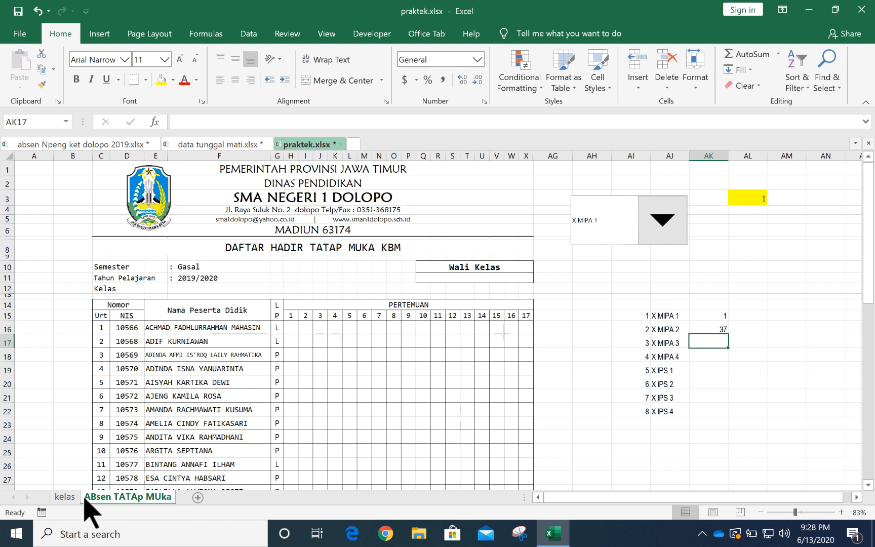
pyautogui.click(65, 497)
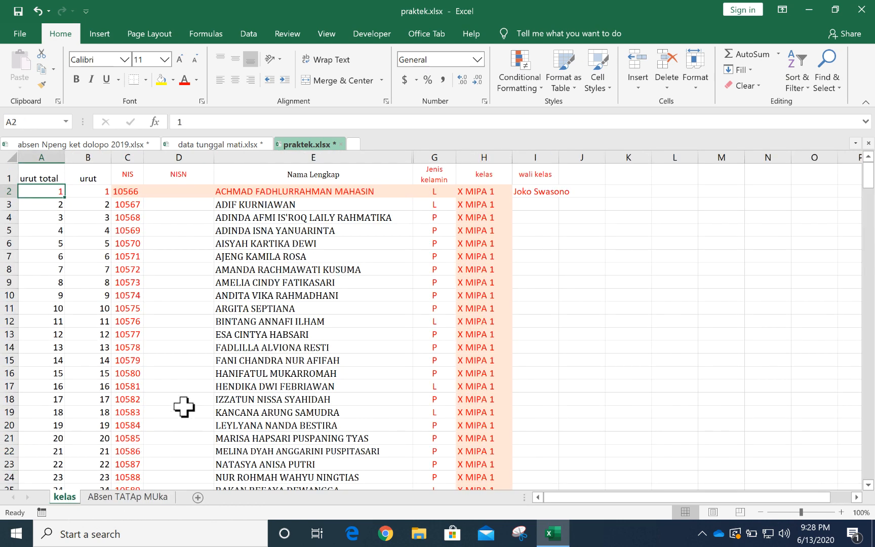
pyautogui.scroll(-19, 213, 373)
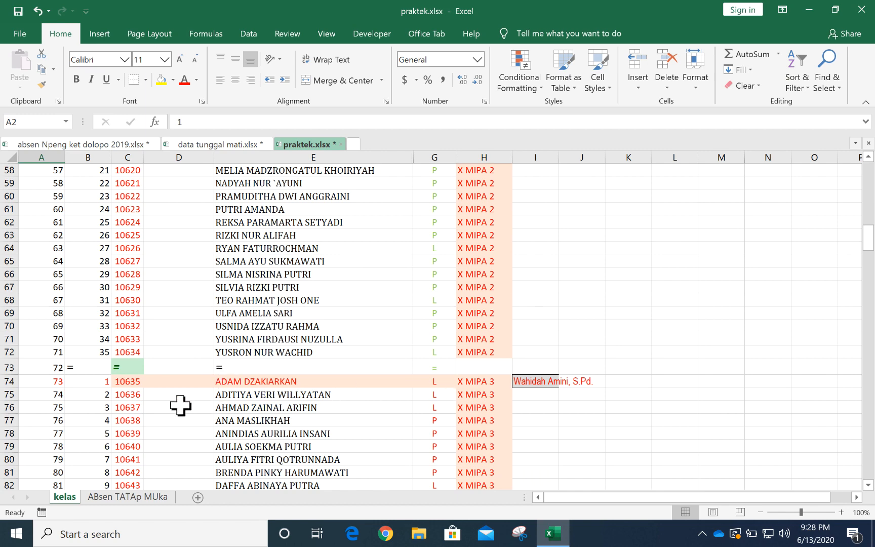
pyautogui.click(145, 497)
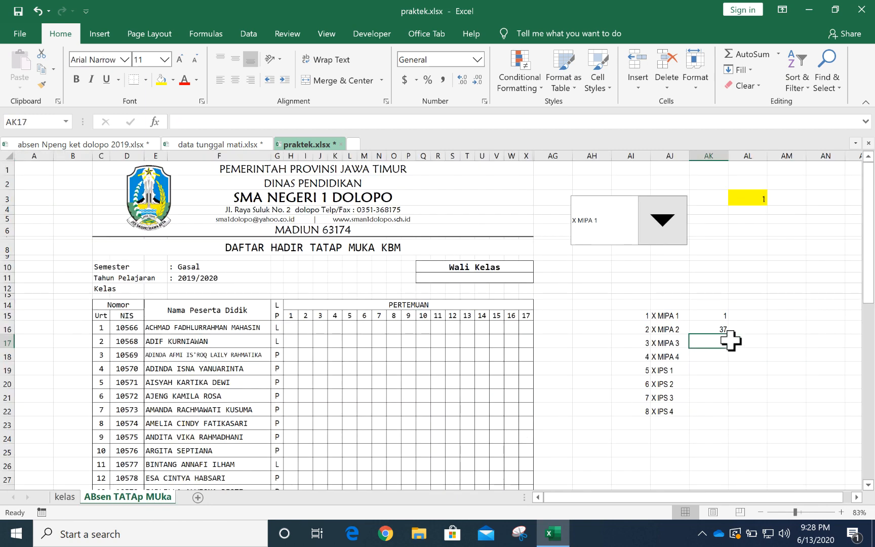
pyautogui.write('73')
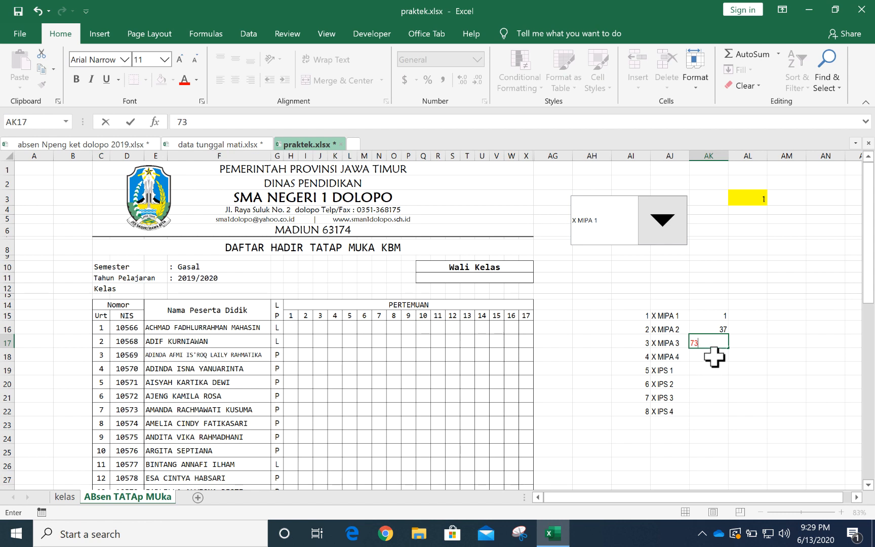
pyautogui.click(714, 357)
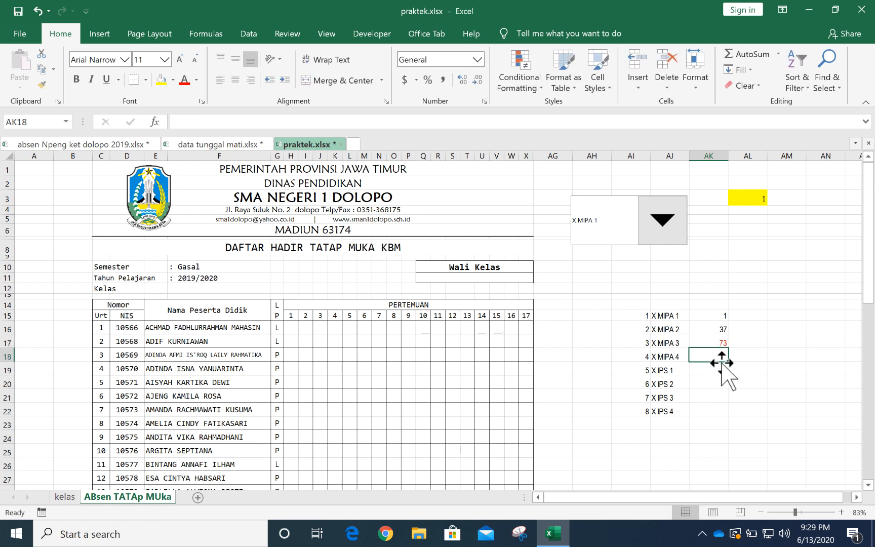
# Replace the value in AK16 with the formula =AK15+36 and fill it down through AK22.
pyautogui.click(720, 331)
pyautogui.click(195, 124)
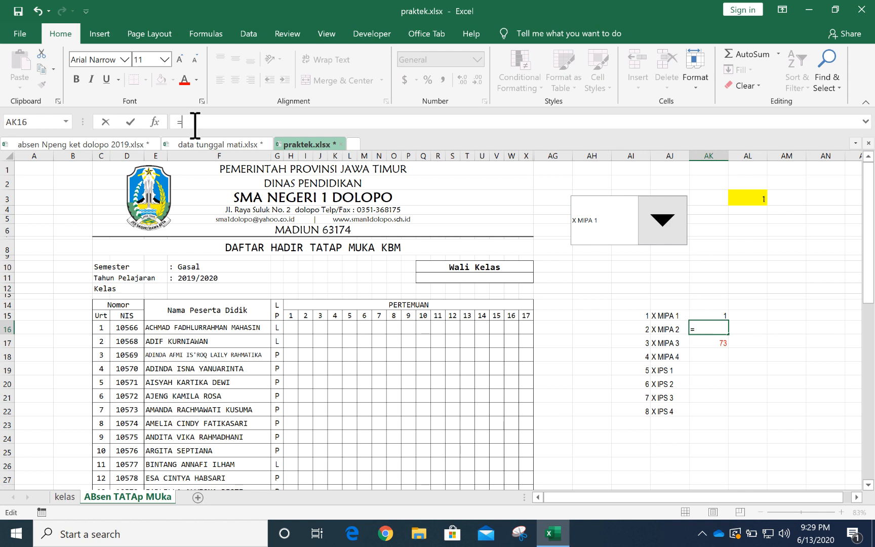
pyautogui.write('=')
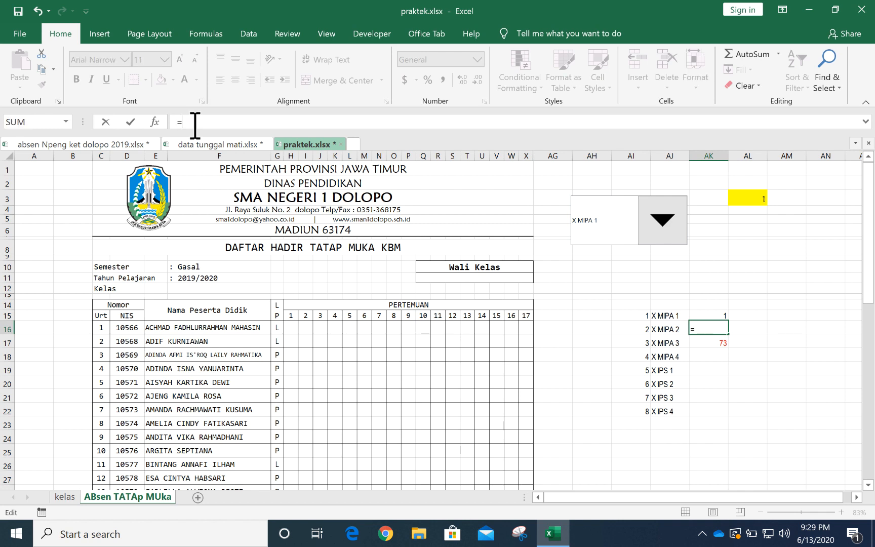
pyautogui.click(702, 317)
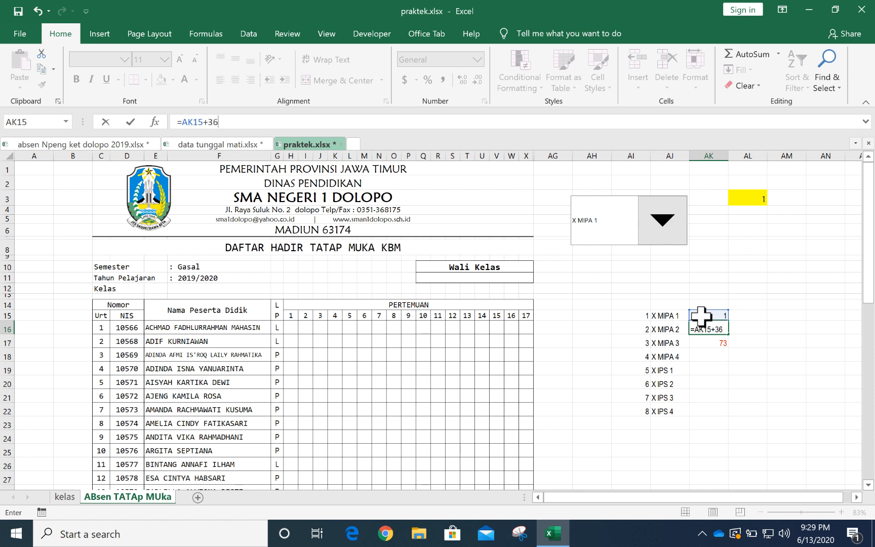
pyautogui.press('Return')
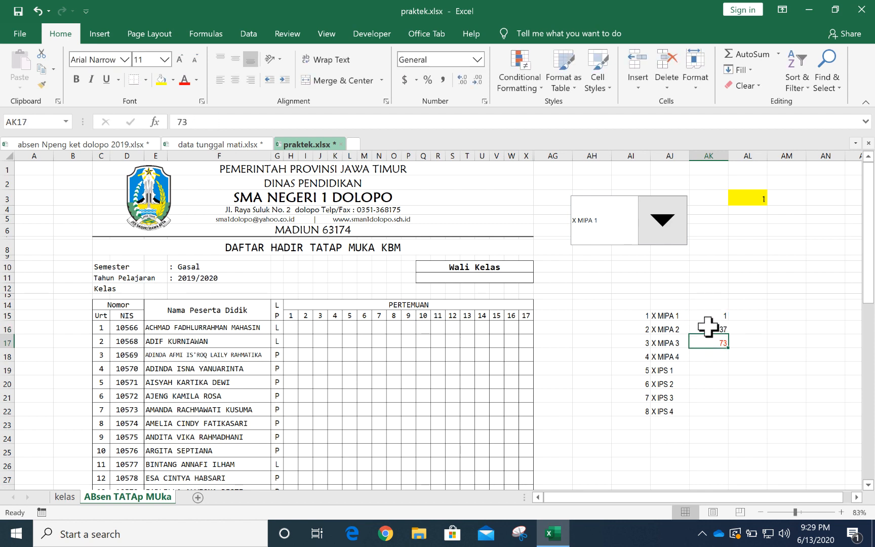
pyautogui.click(708, 328)
pyautogui.moveTo(731, 336); pyautogui.dragTo(727, 420)
pyautogui.click(707, 410)
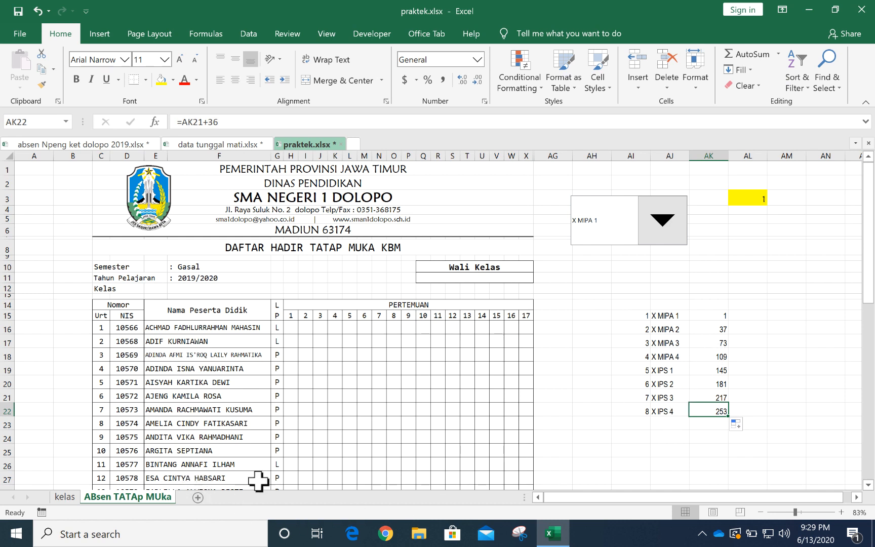
# Compare the class start numbers in column AK with the urut total of each class's first student on the kelas sheet, down to X IPS 4.
pyautogui.click(66, 497)
pyautogui.scroll(-4, 314, 438)
pyautogui.scroll(-20, 313, 438)
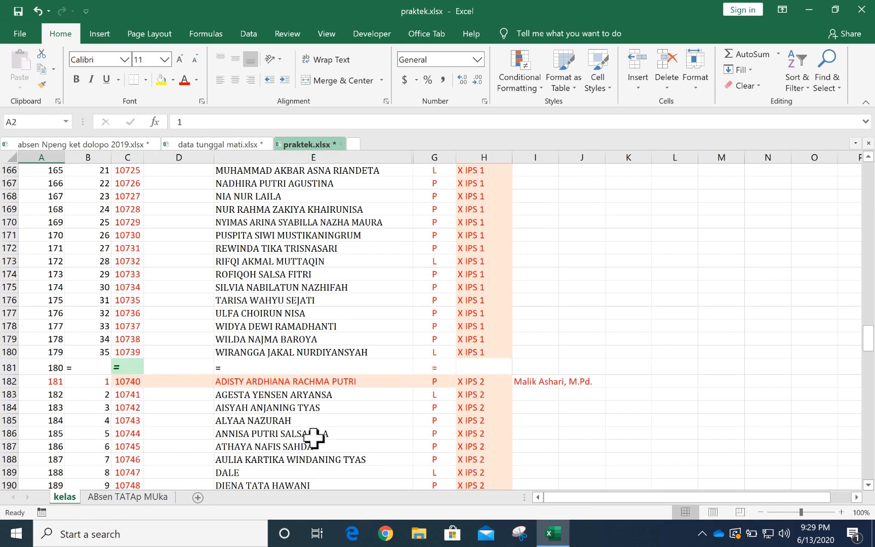
pyautogui.scroll(19, 314, 438)
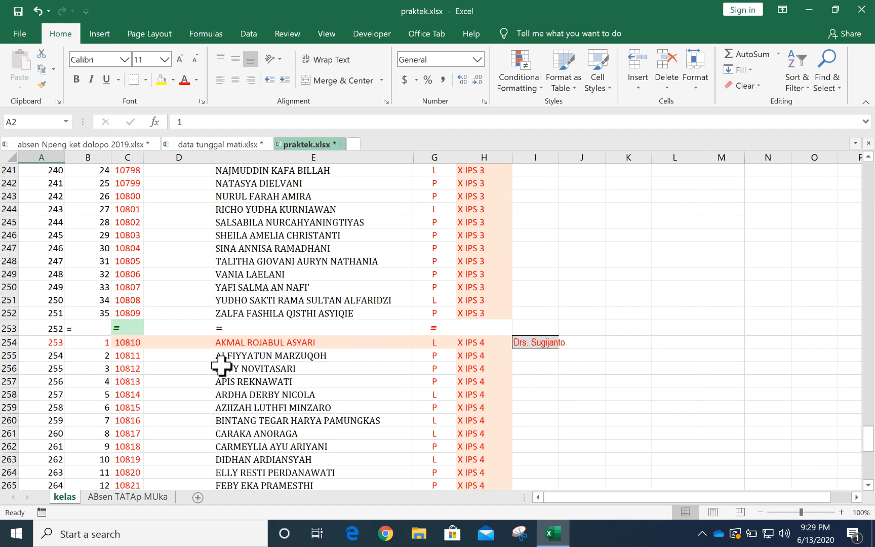
pyautogui.click(59, 340)
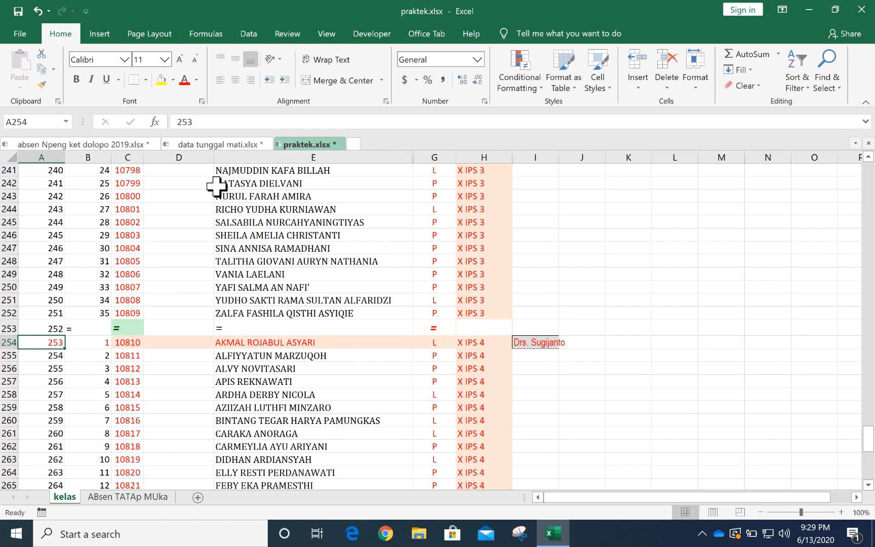
pyautogui.click(215, 145)
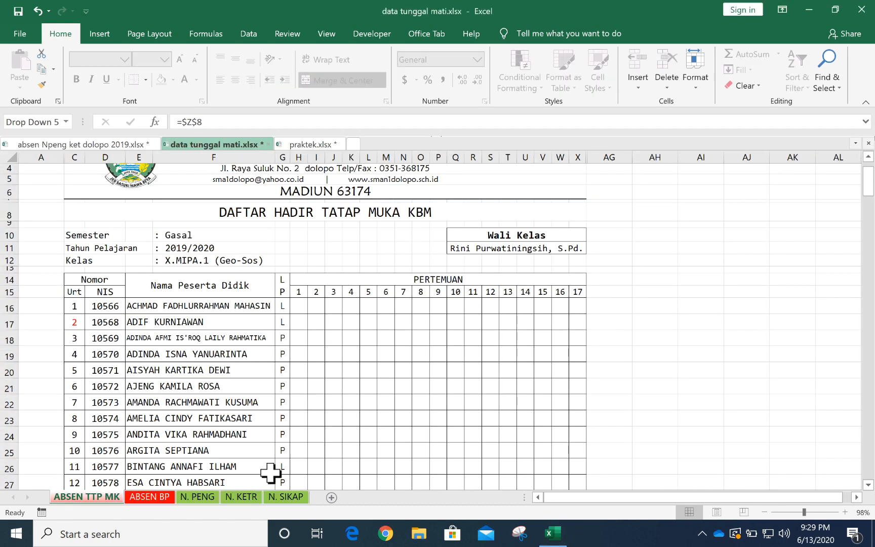
pyautogui.click(306, 145)
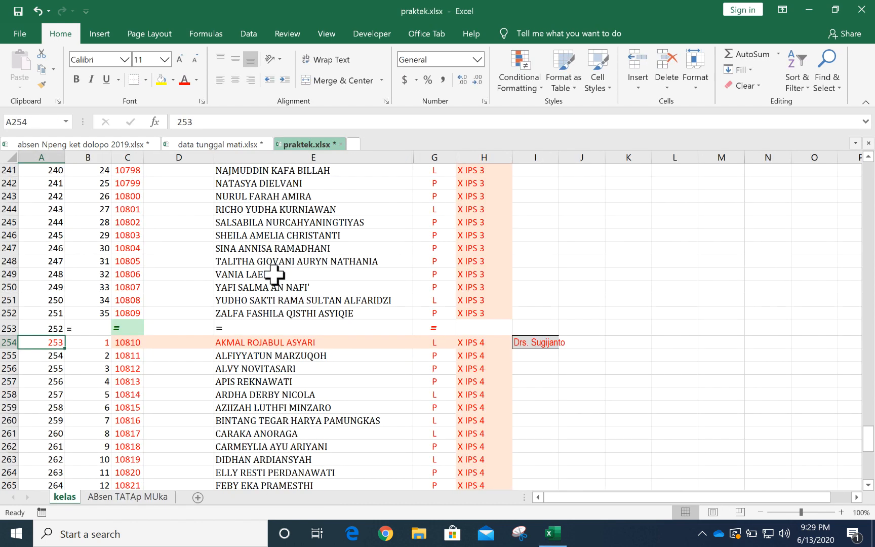
pyautogui.click(150, 498)
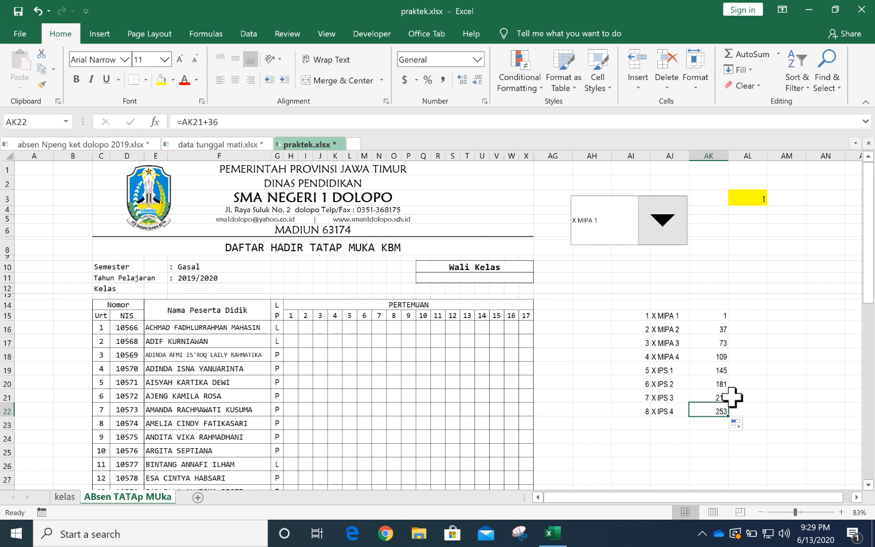
pyautogui.hscroll(2, 732, 397)
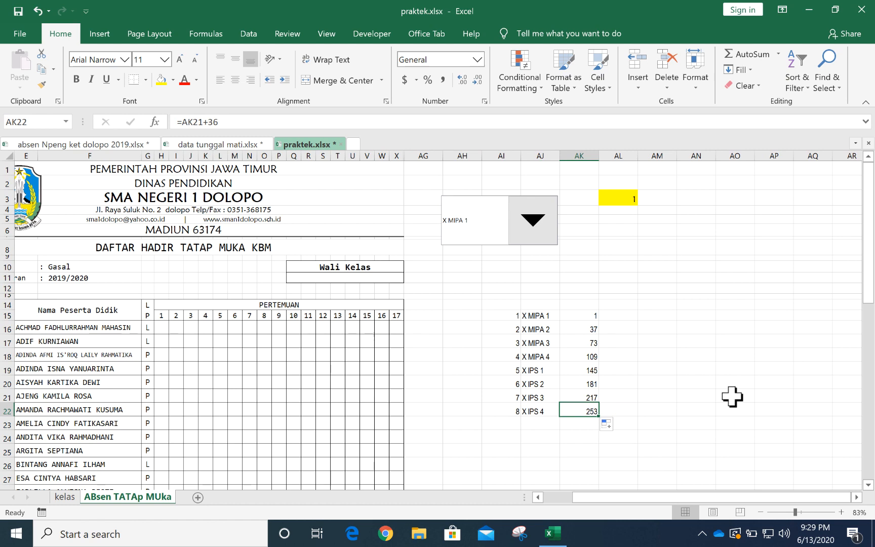
pyautogui.hscroll(-2, 732, 396)
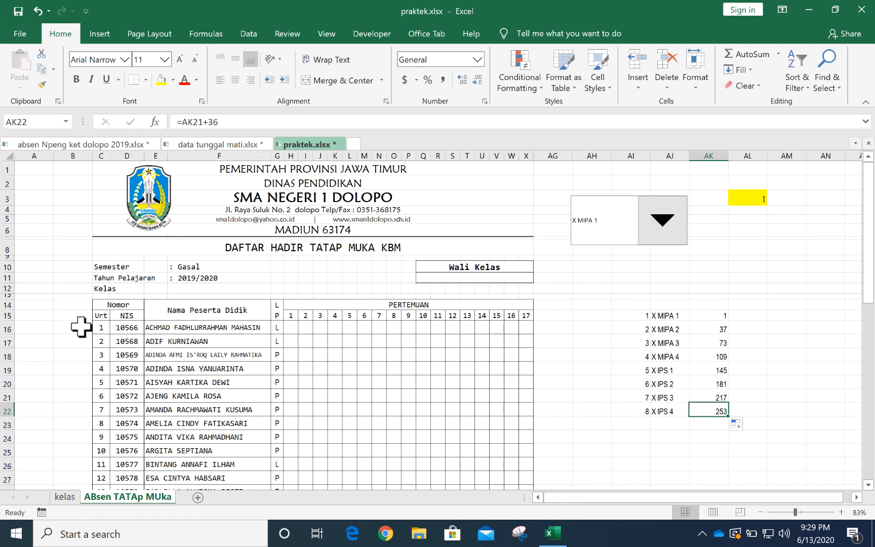
# Enter the formula =VLOOKUP(AL3,AI15:AK22,3,FALSE) in B16 to pull the selected class's start number.
pyautogui.click(79, 327)
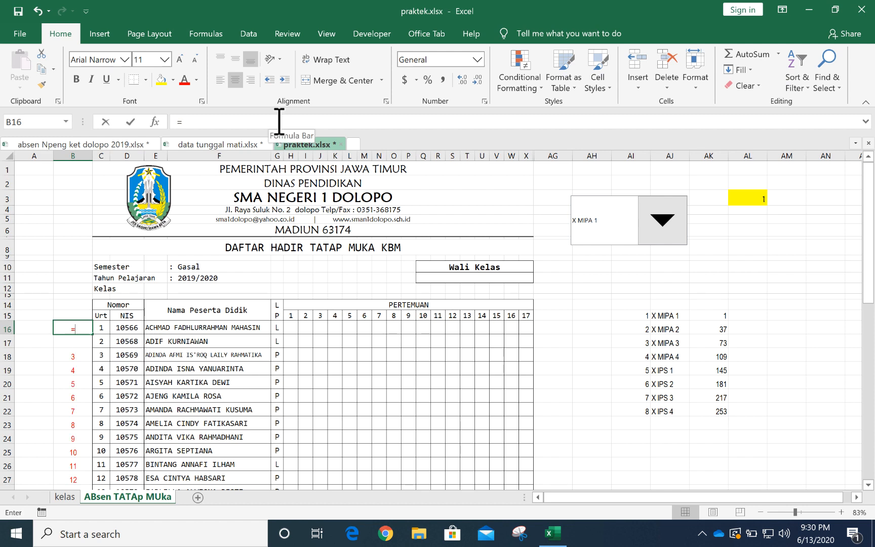
pyautogui.write('lo')
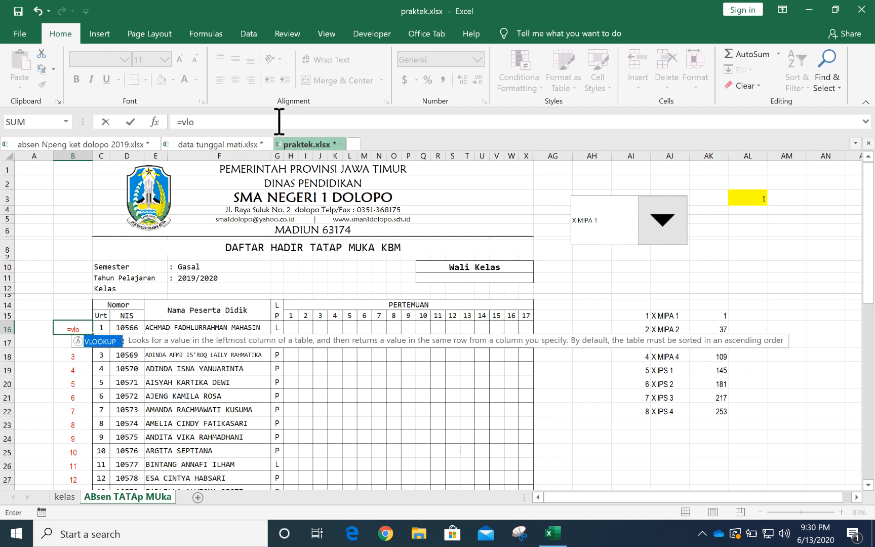
pyautogui.doubleClick(108, 344)
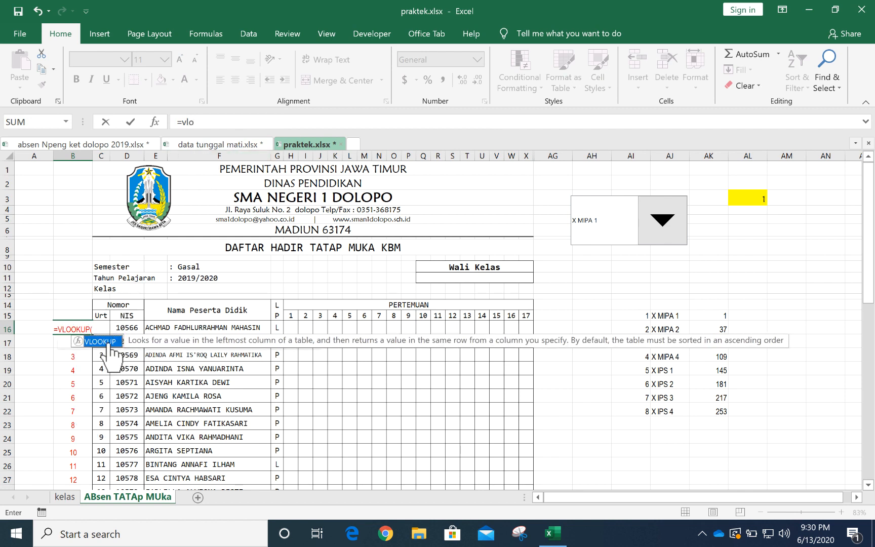
pyautogui.click(227, 123)
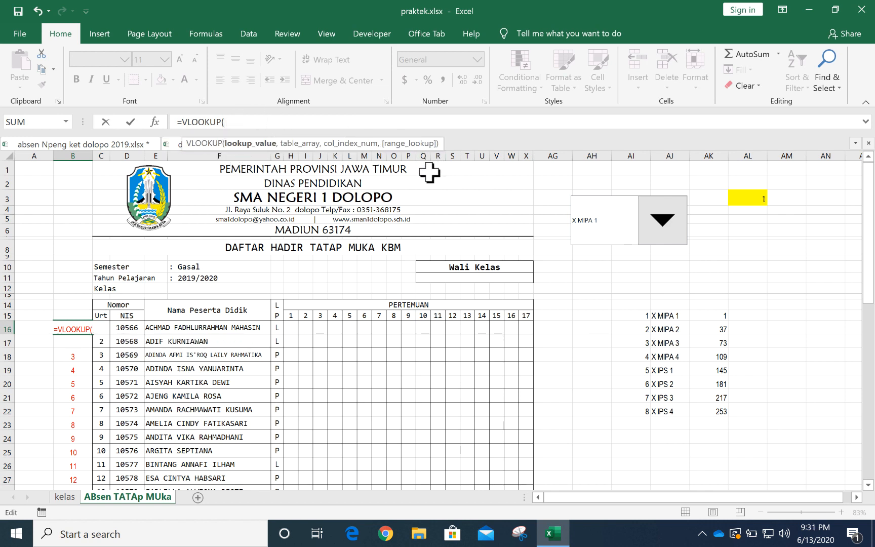
pyautogui.click(750, 199)
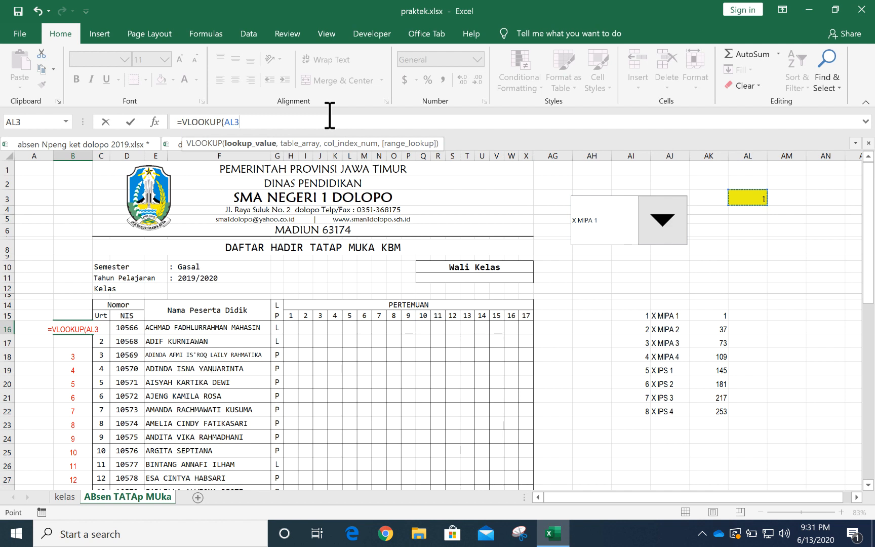
pyautogui.write(',')
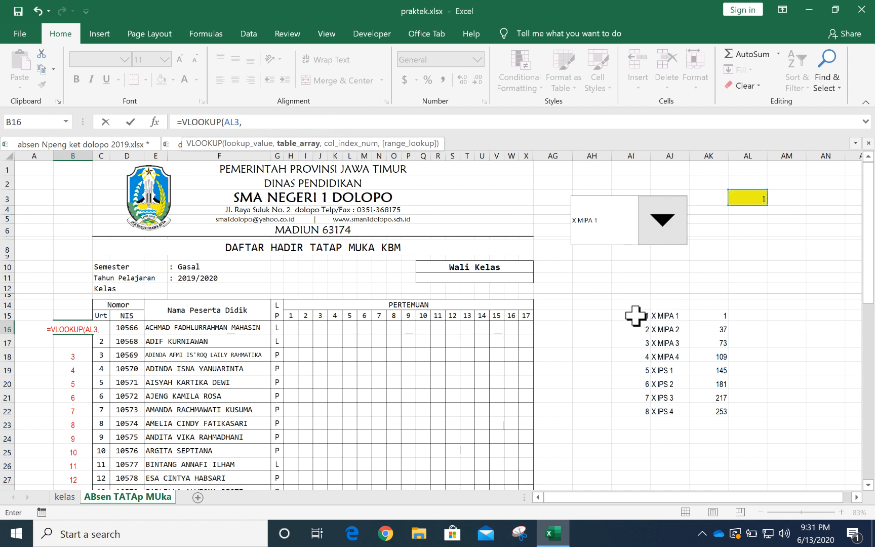
pyautogui.moveTo(634, 316); pyautogui.dragTo(701, 410)
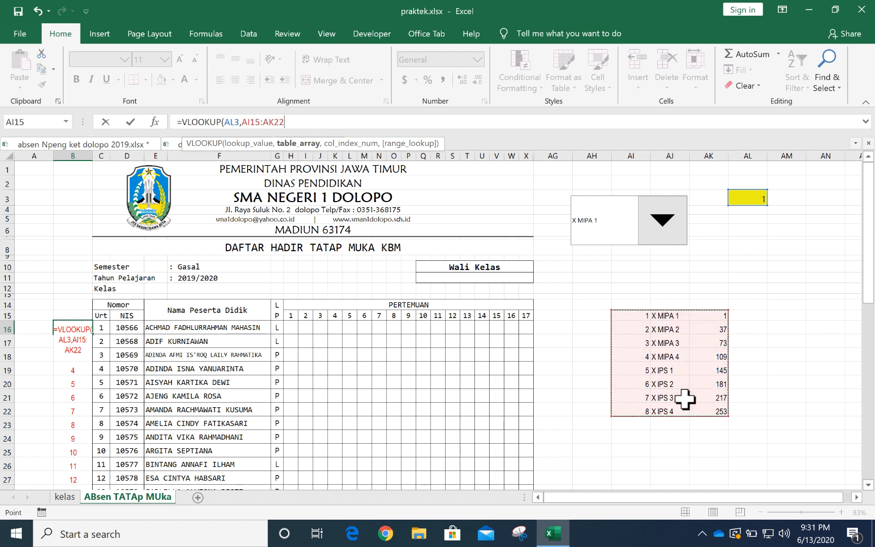
pyautogui.click(309, 121)
pyautogui.write(',3')
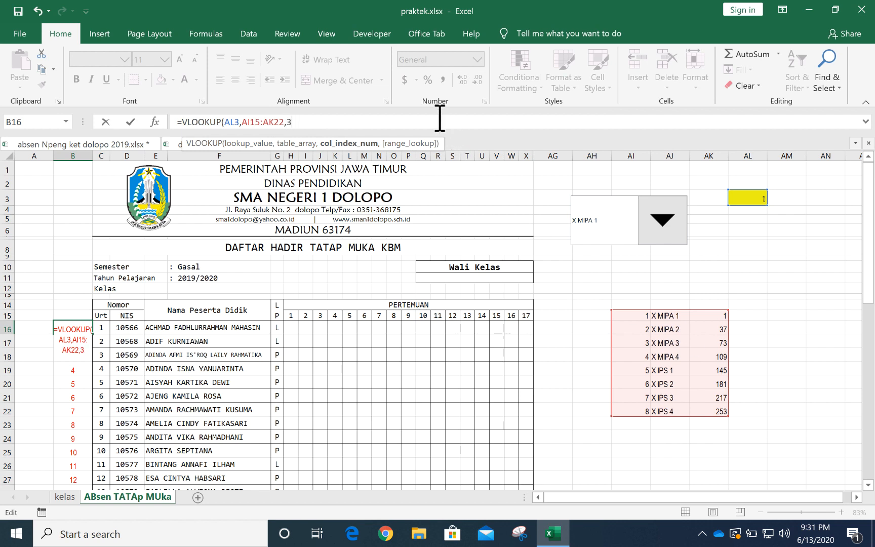
pyautogui.write(',')
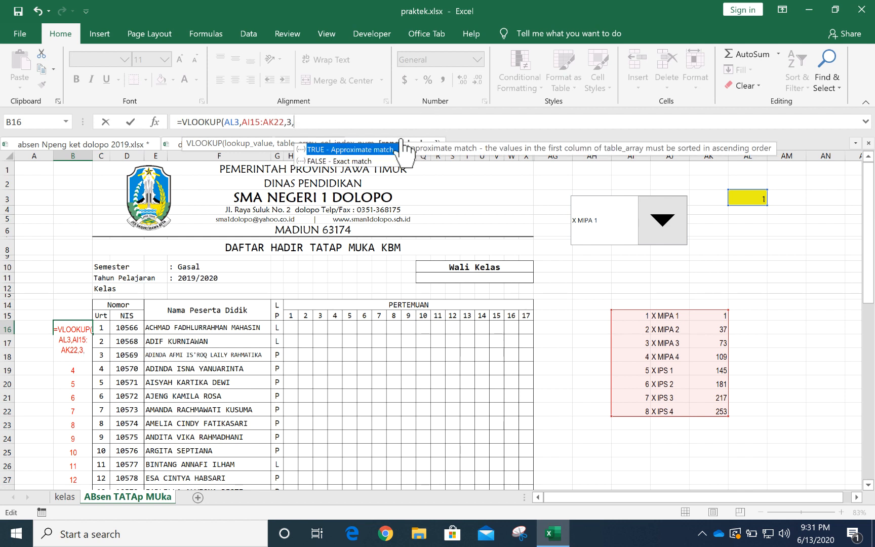
pyautogui.doubleClick(323, 162)
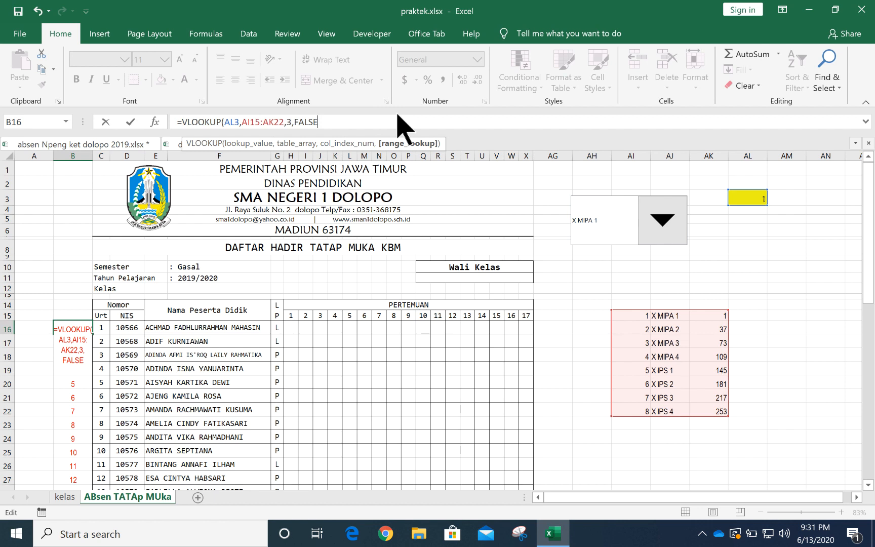
pyautogui.write(')')
pyautogui.press('Return')
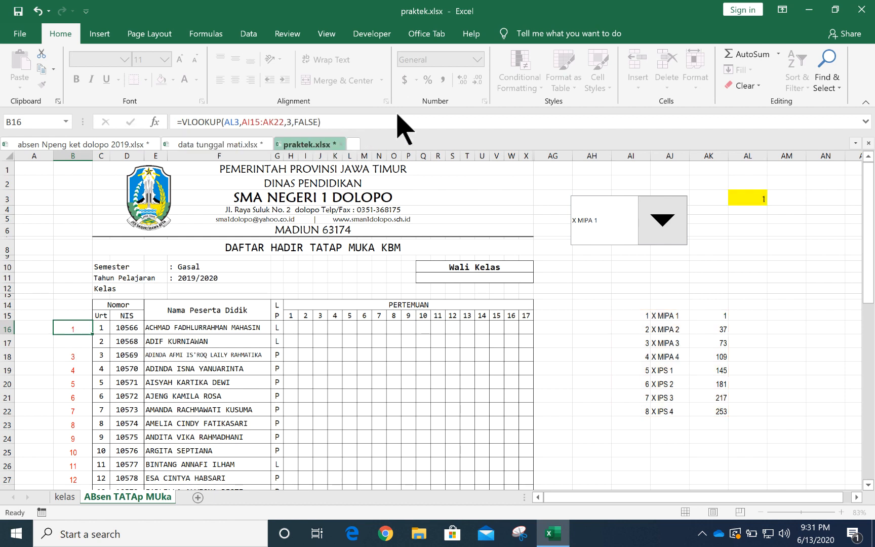
# Clear the old hand-entered sequence numbers in column B below B16, from B18 downward.
pyautogui.click(72, 328)
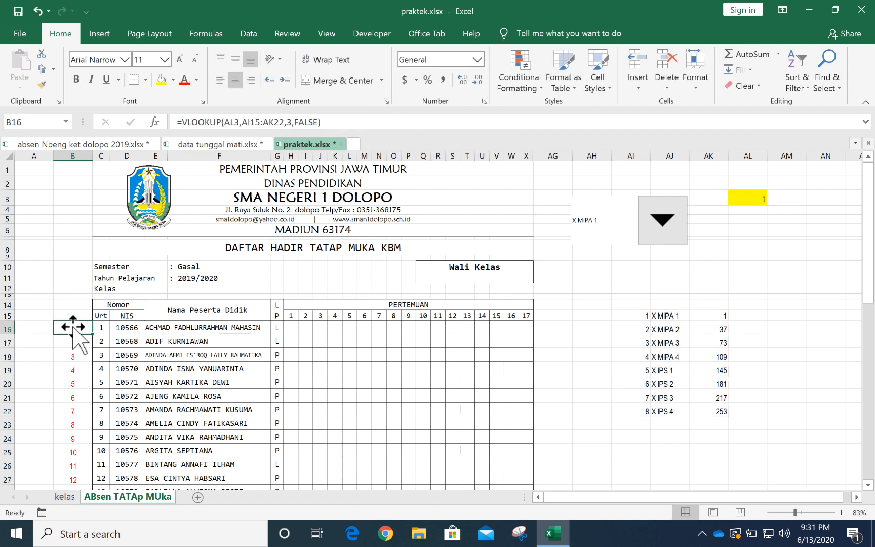
pyautogui.click(76, 357)
pyautogui.click(75, 341)
pyautogui.click(75, 356)
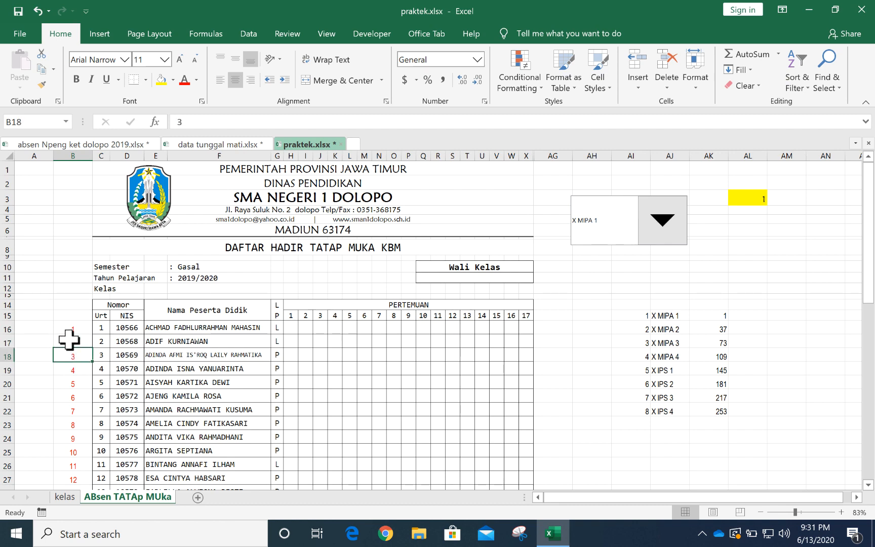
pyautogui.moveTo(72, 342); pyautogui.dragTo(69, 522)
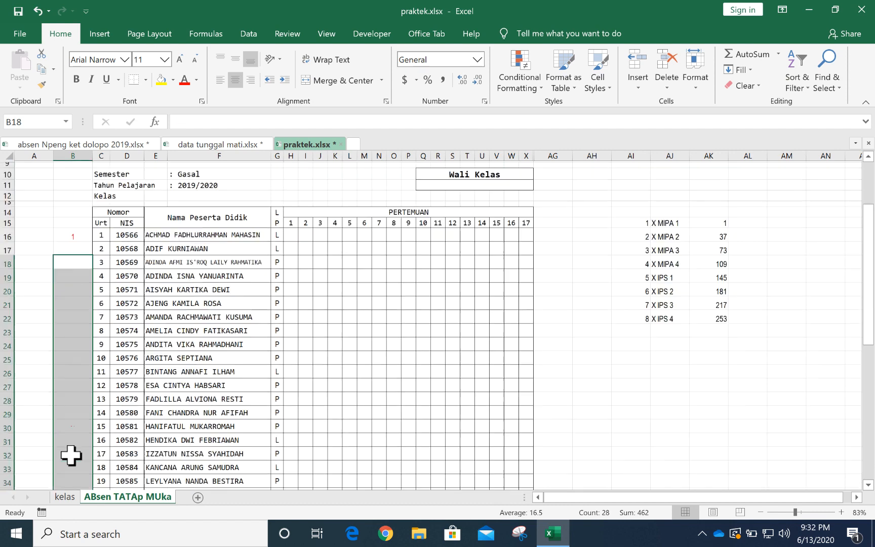
pyautogui.scroll(2, 70, 456)
pyautogui.click(98, 390)
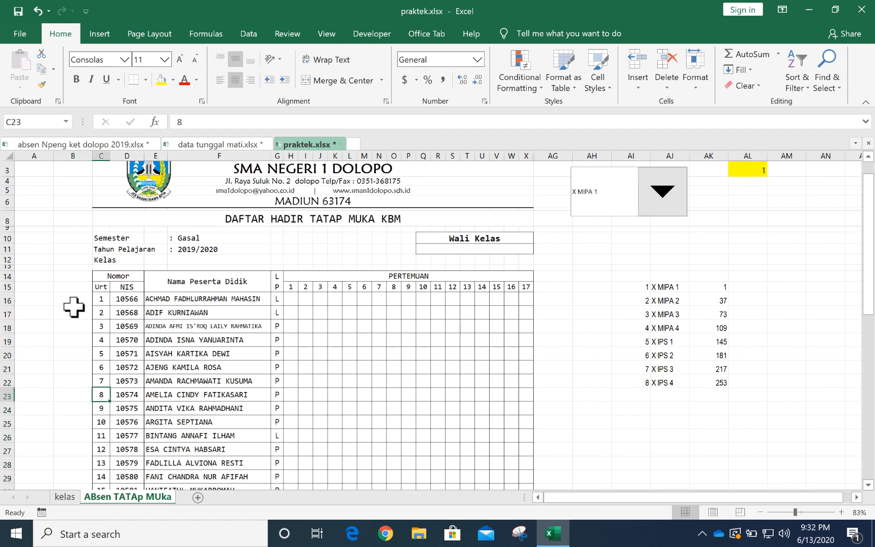
pyautogui.click(73, 300)
pyautogui.scroll(1, 473, 362)
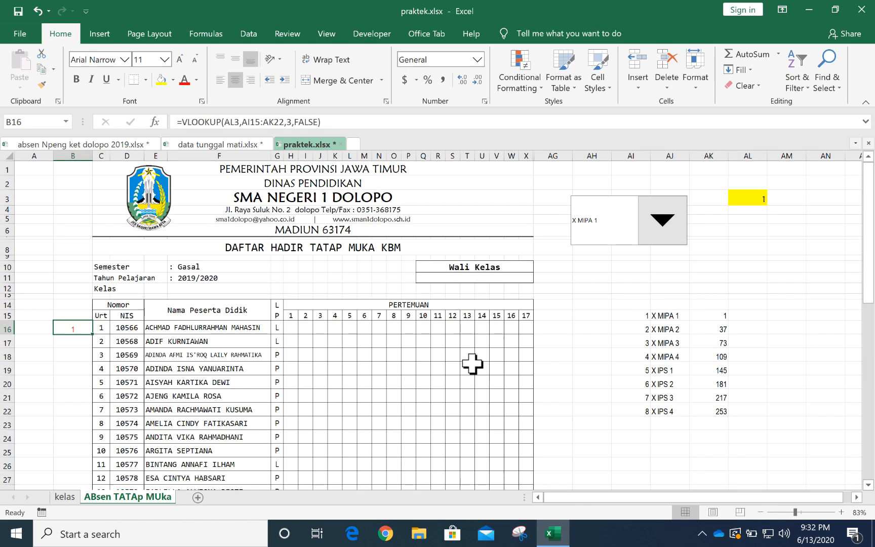
# Test the B16 lookup by choosing X MIPA 2 and X MIPA 3 in the class combo box, and review urut total on the kelas sheet.
pyautogui.click(666, 227)
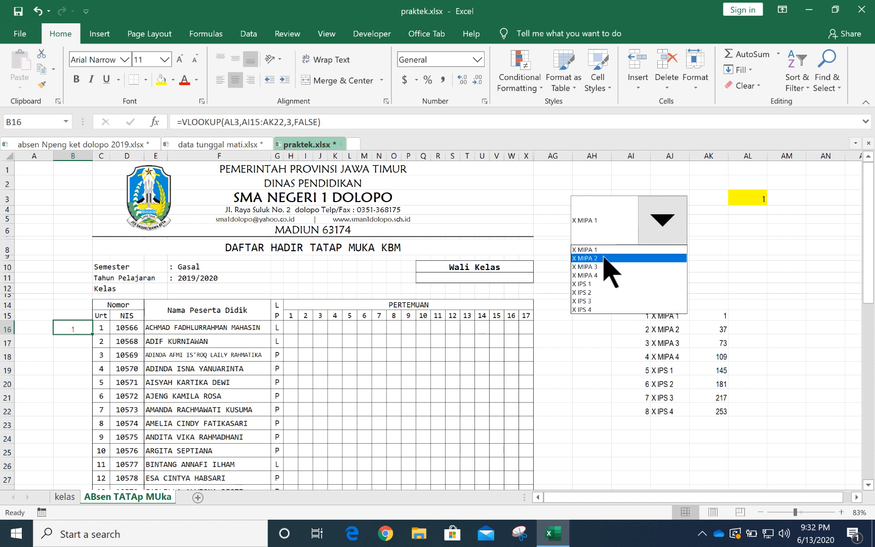
pyautogui.click(604, 257)
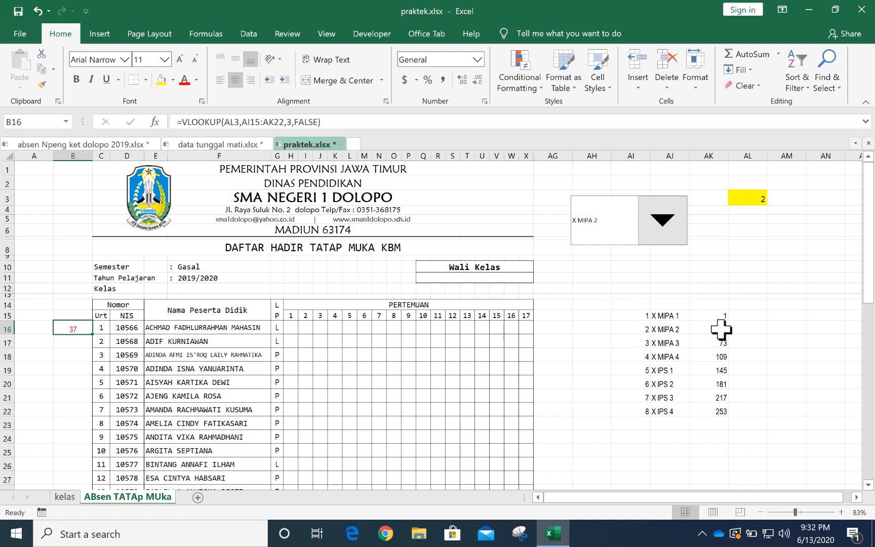
pyautogui.click(662, 241)
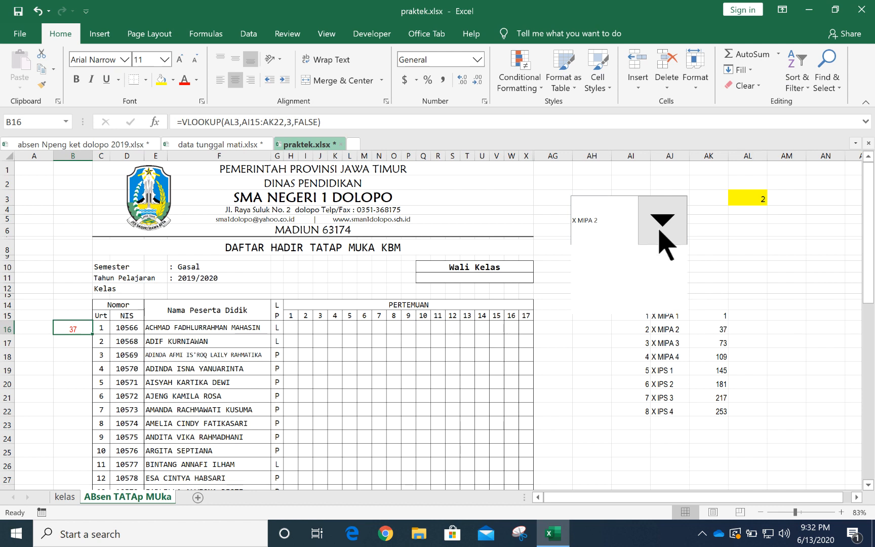
pyautogui.click(602, 267)
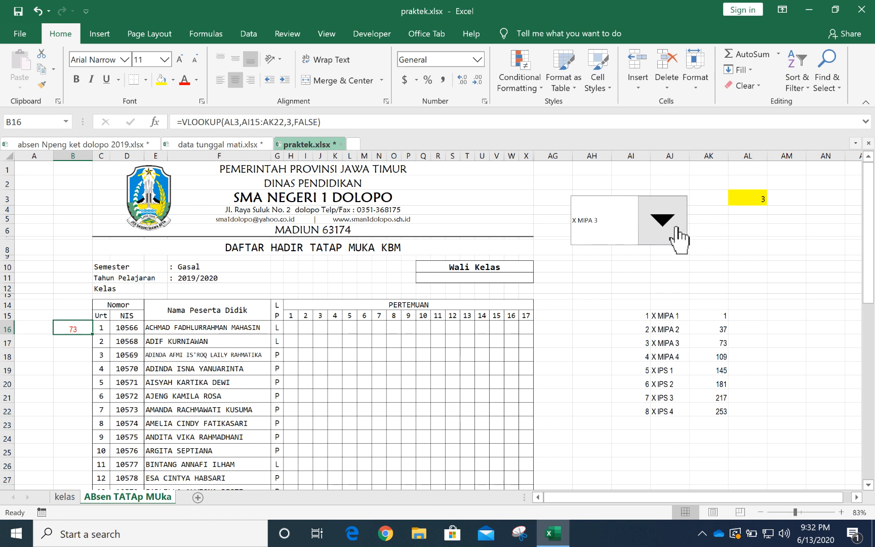
pyautogui.click(77, 498)
pyautogui.scroll(20, 221, 332)
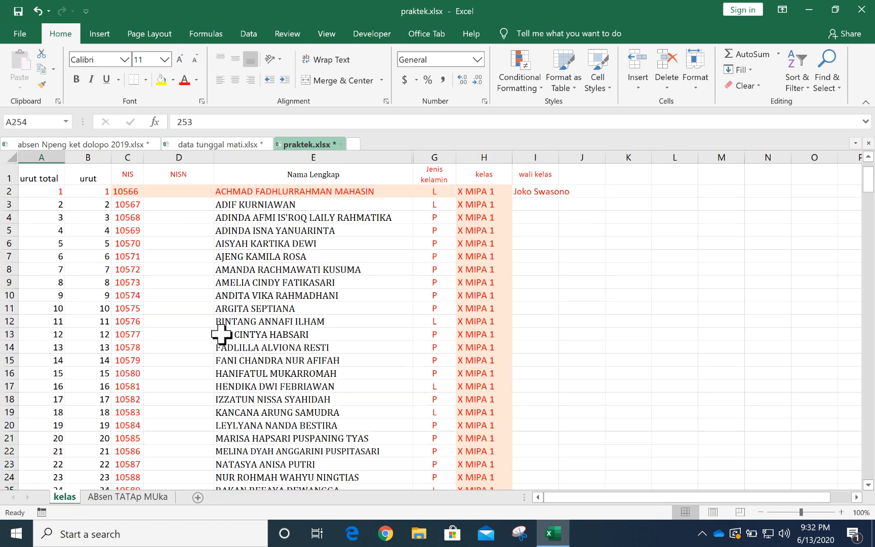
pyautogui.click(43, 189)
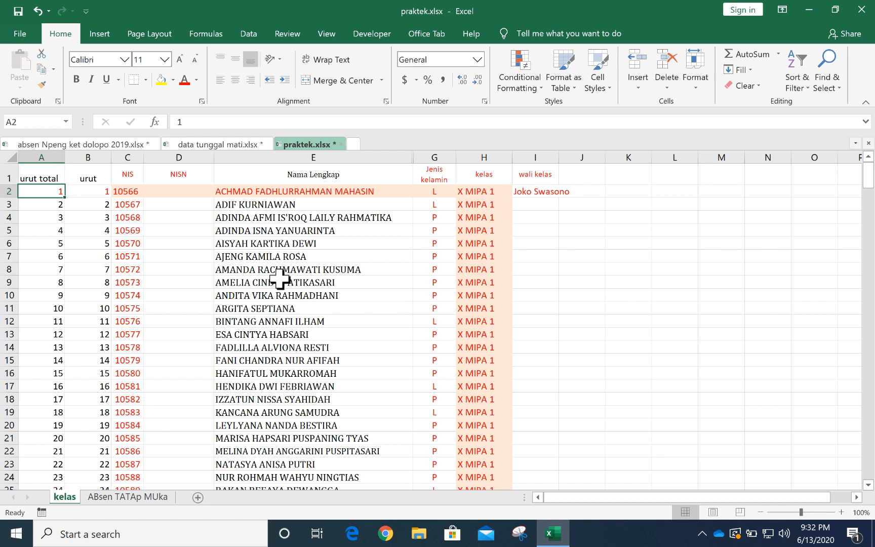
pyautogui.click(134, 497)
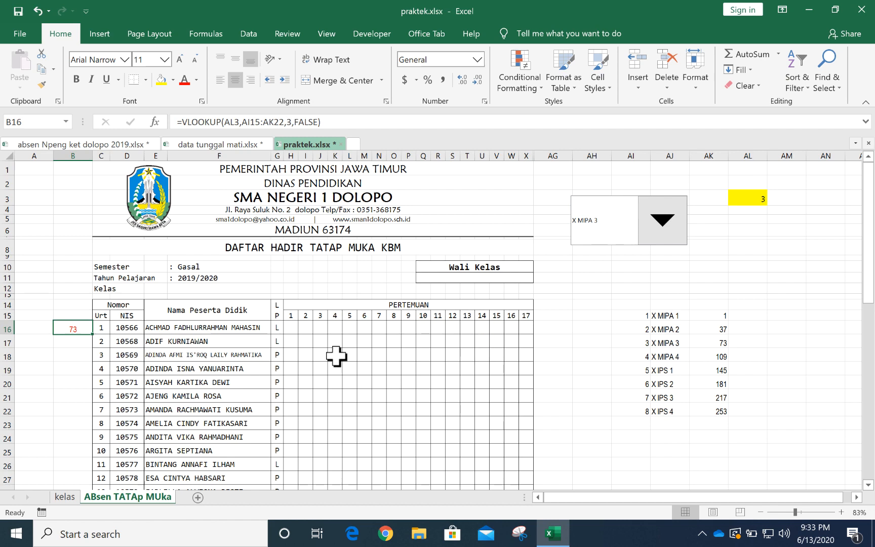
# Enter the formula =B16+1 in B17 of the attendance sheet and fill it down through B51.
pyautogui.click(63, 342)
pyautogui.scroll(-14, 185, 349)
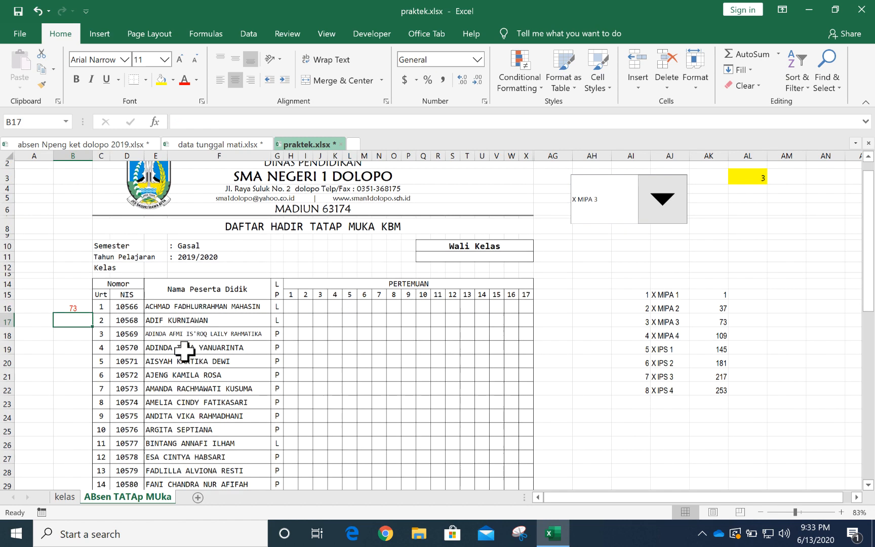
pyautogui.scroll(14, 184, 352)
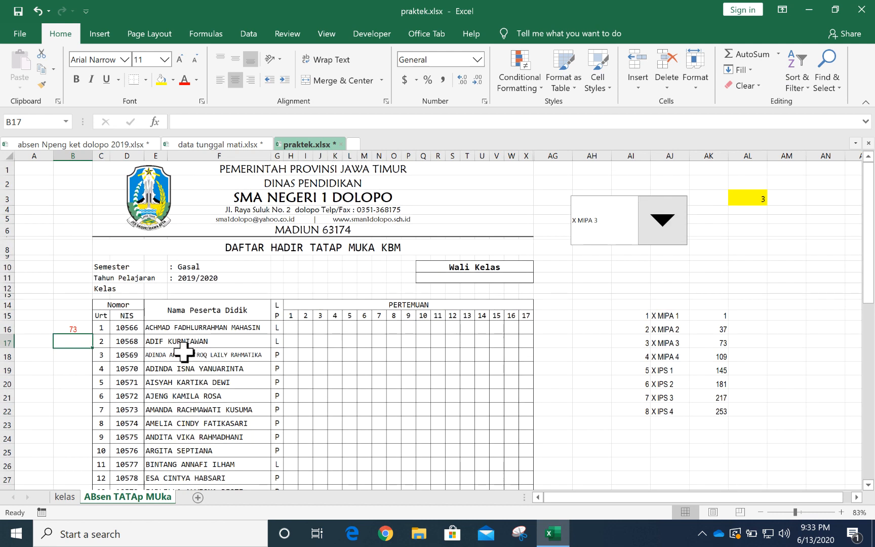
pyautogui.click(75, 330)
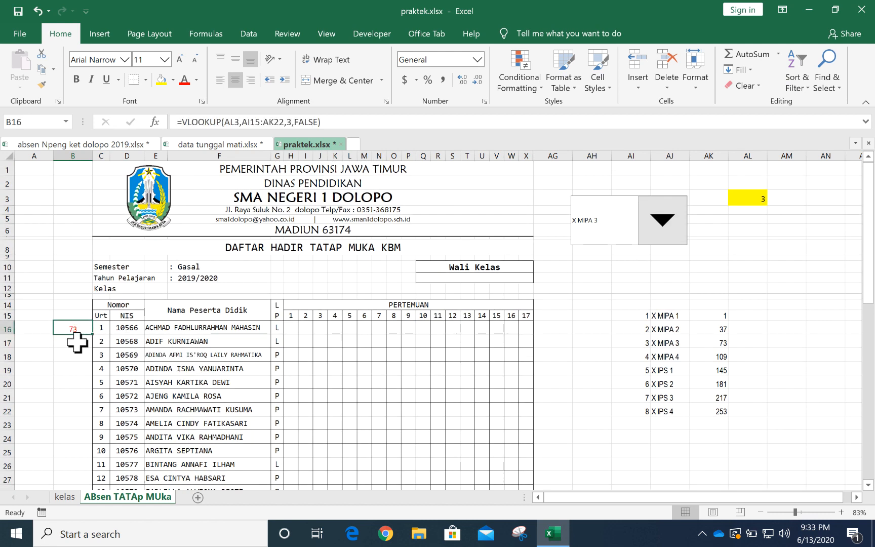
pyautogui.click(77, 343)
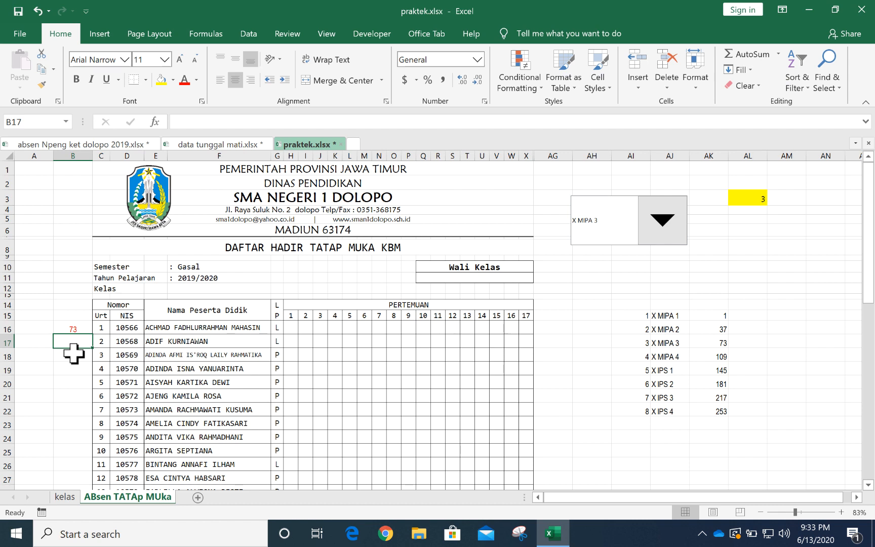
pyautogui.click(74, 354)
pyautogui.click(71, 379)
pyautogui.click(79, 343)
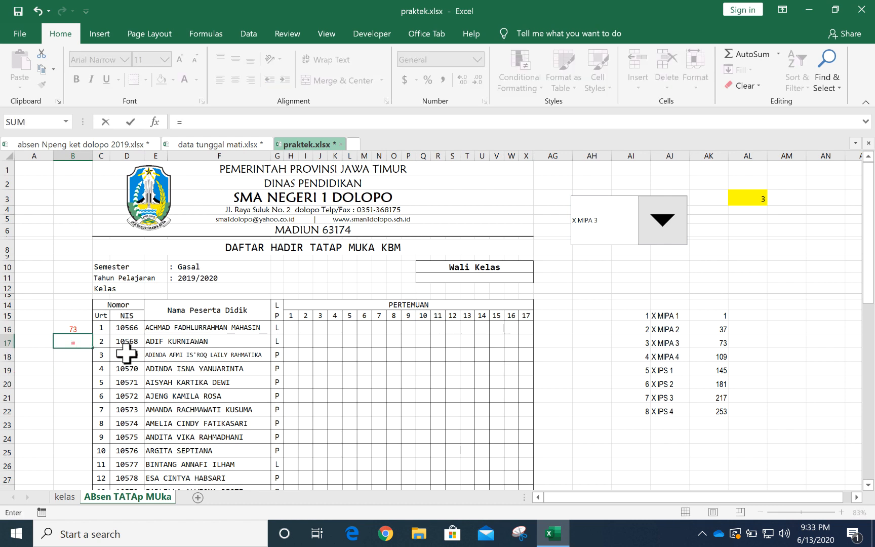
pyautogui.write('=')
pyautogui.click(68, 327)
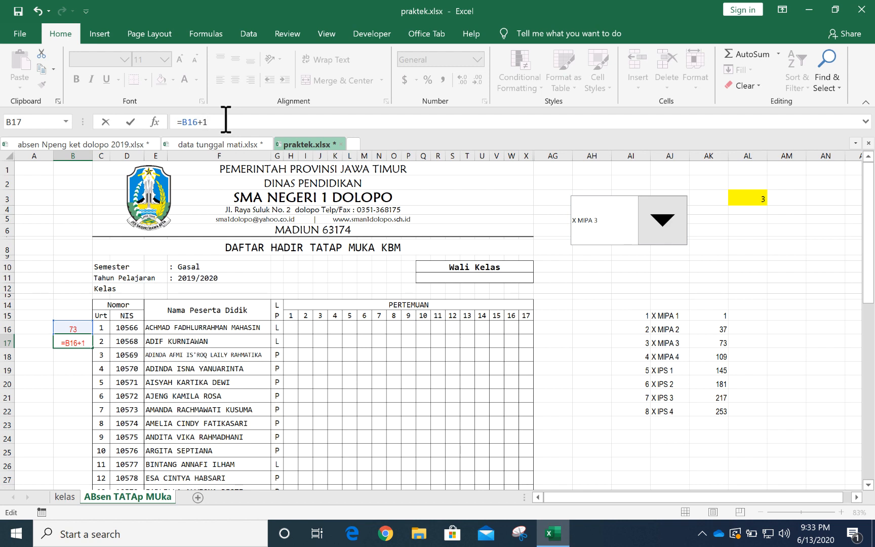
pyautogui.press('Return')
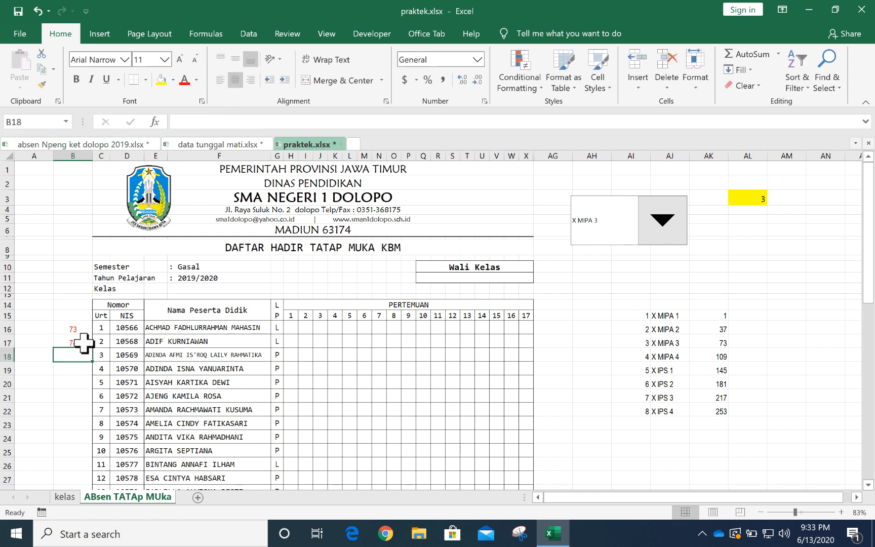
pyautogui.click(82, 342)
pyautogui.moveTo(94, 349); pyautogui.dragTo(144, 455)
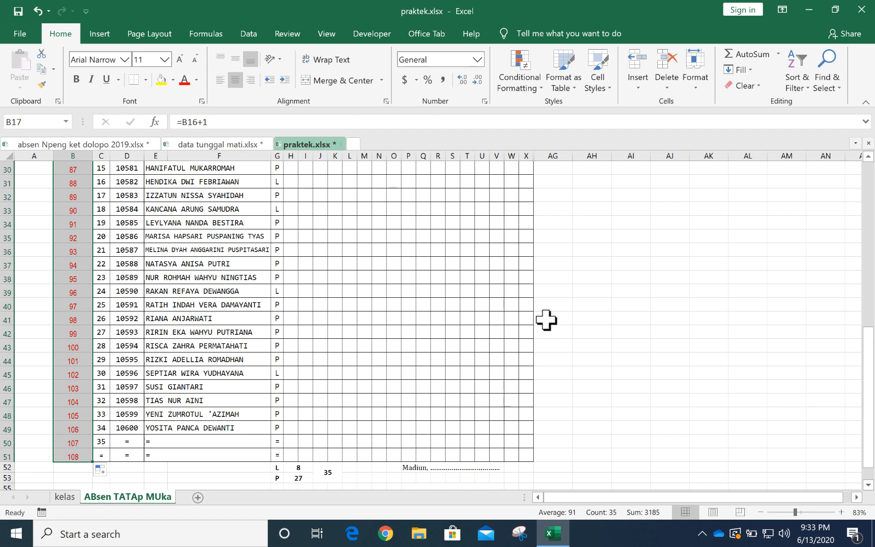
# Choose X MIPA 1 in the class combo box to check the sequence numbers in column B.
pyautogui.scroll(5, 545, 320)
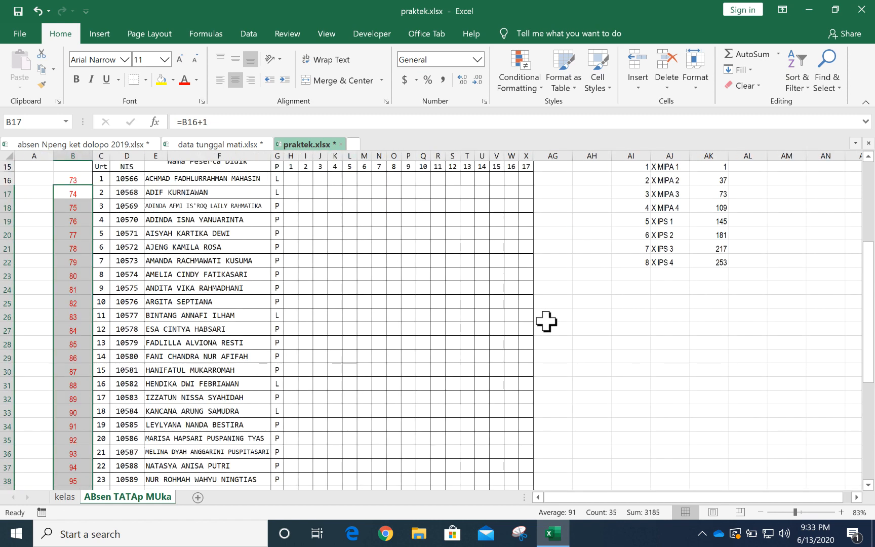
pyautogui.scroll(5, 546, 320)
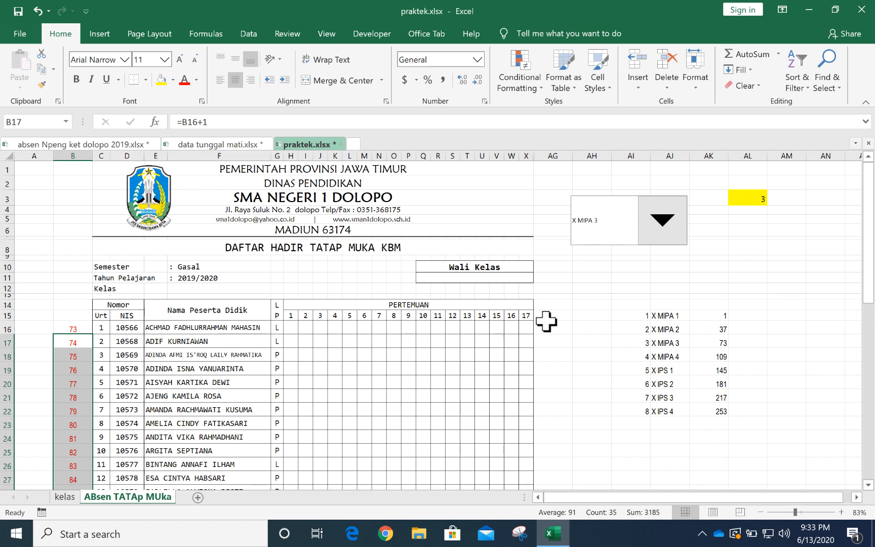
pyautogui.click(660, 229)
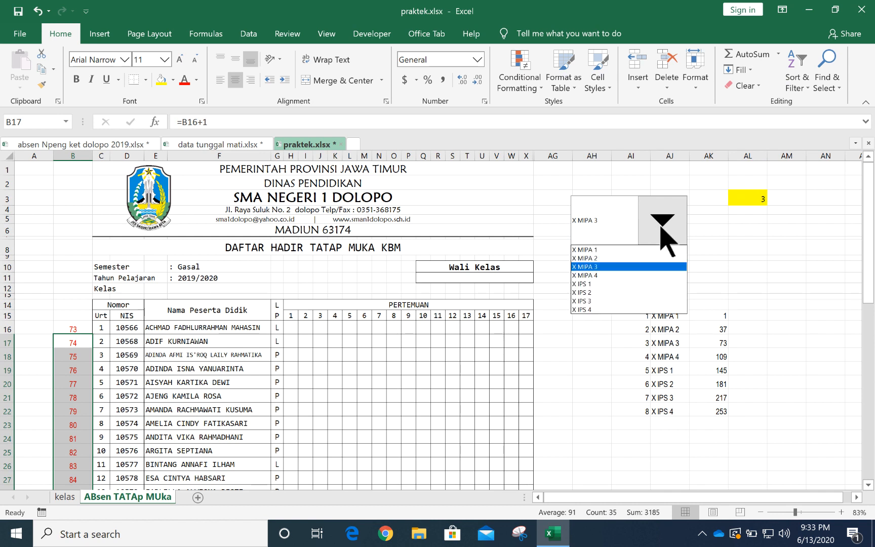
pyautogui.click(616, 251)
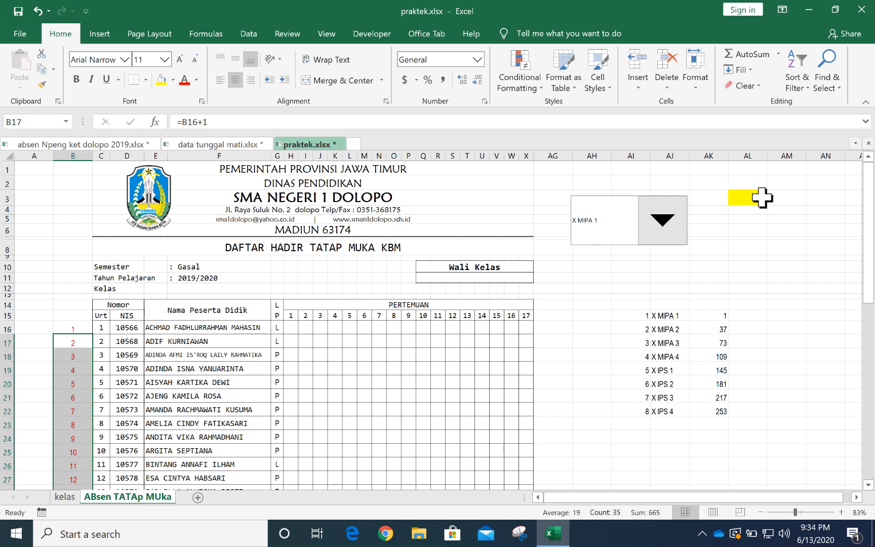
# Test the sequence numbers in column B by choosing X IPS 2 and X IPS 3 in the class combo box.
pyautogui.click(78, 329)
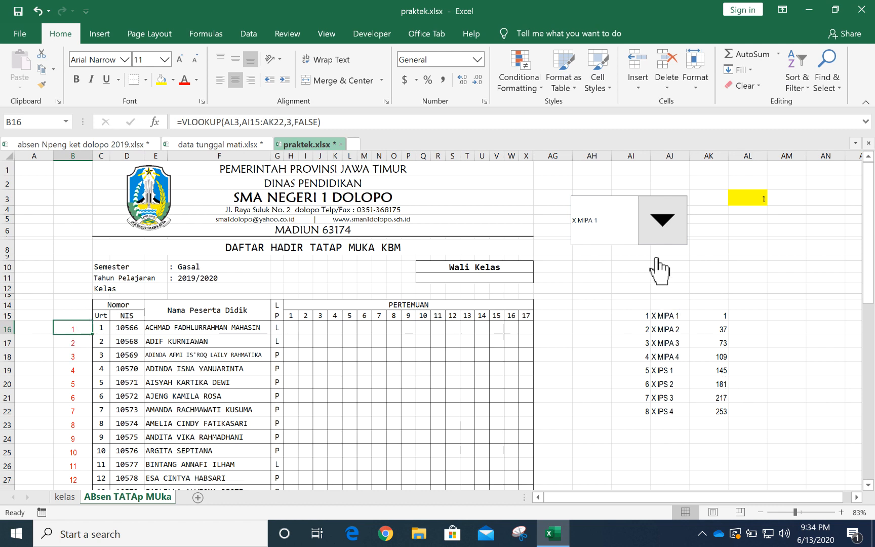
pyautogui.click(666, 231)
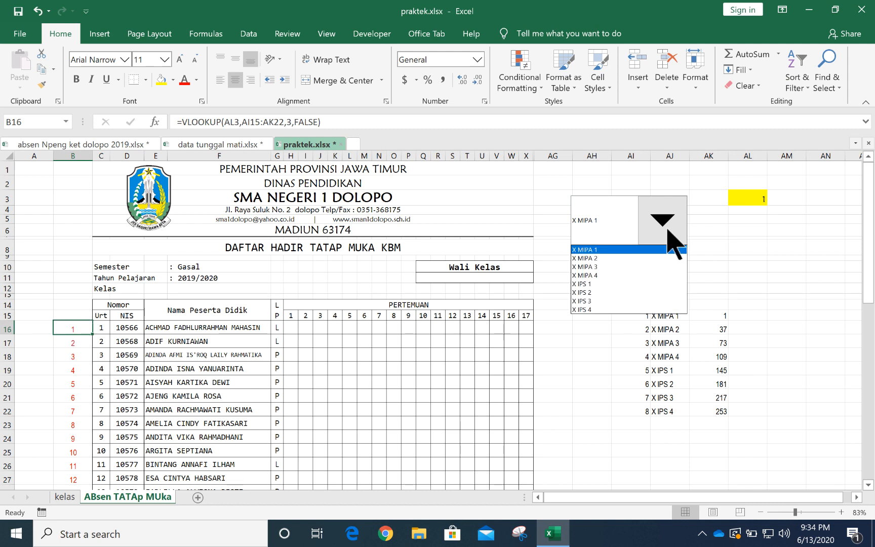
pyautogui.click(602, 292)
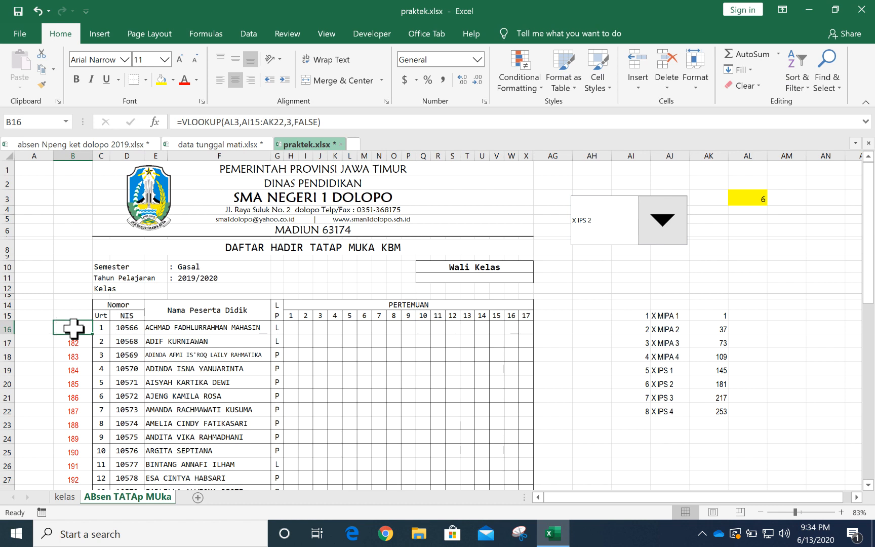
pyautogui.click(658, 236)
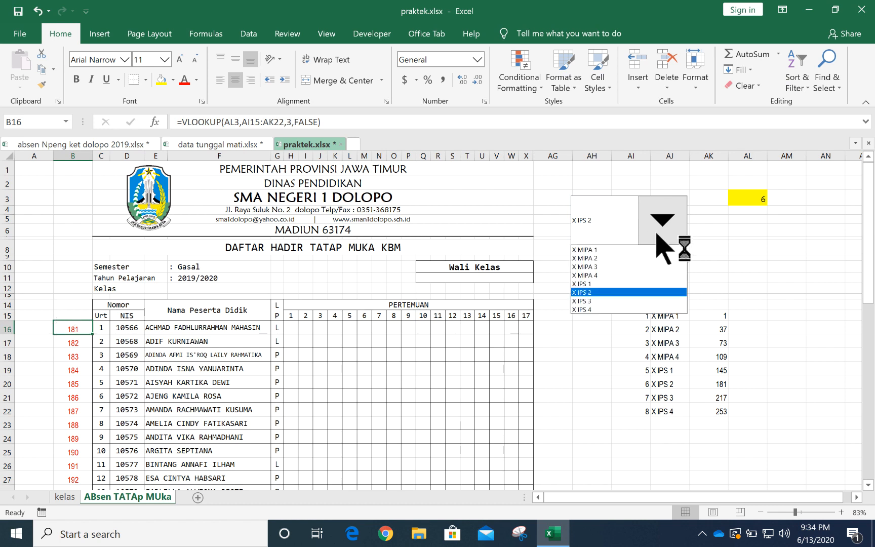
pyautogui.click(592, 301)
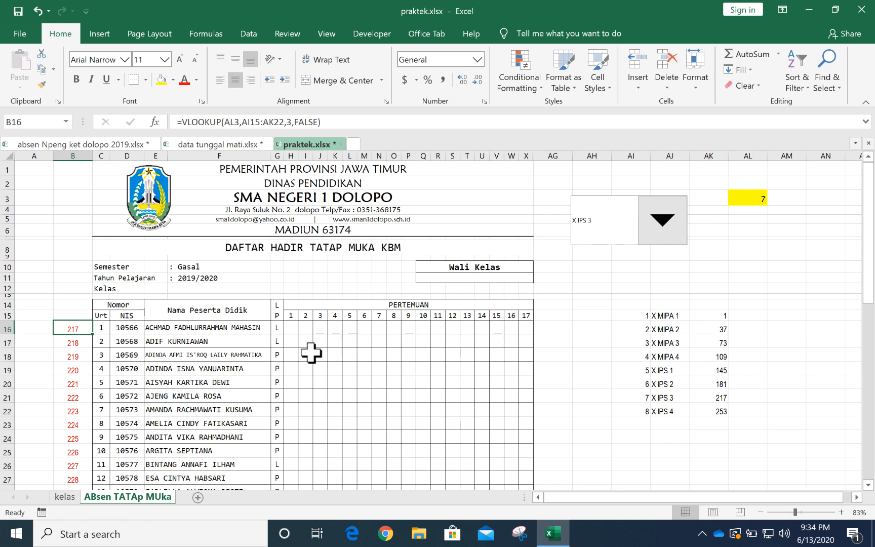
pyautogui.scroll(-2, 258, 352)
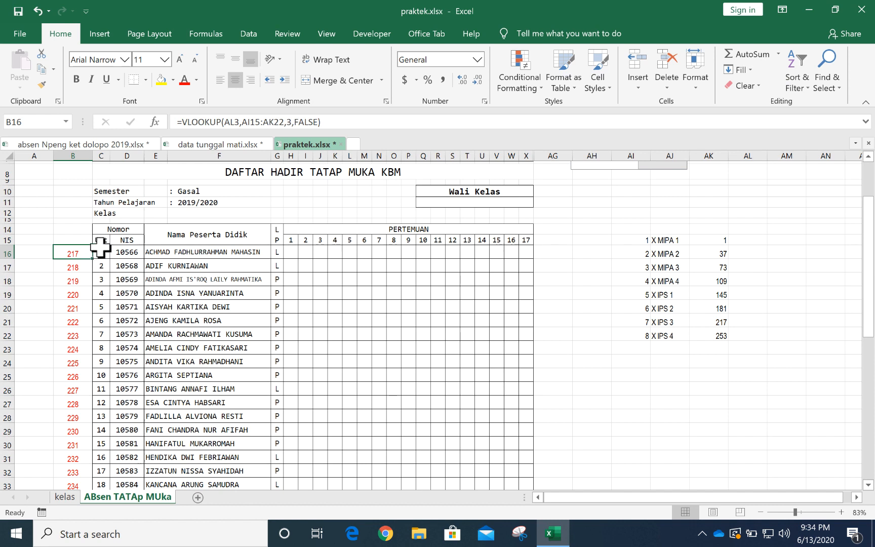
# Name the range A1:I289 on the kelas sheet datakelas.
pyautogui.click(101, 249)
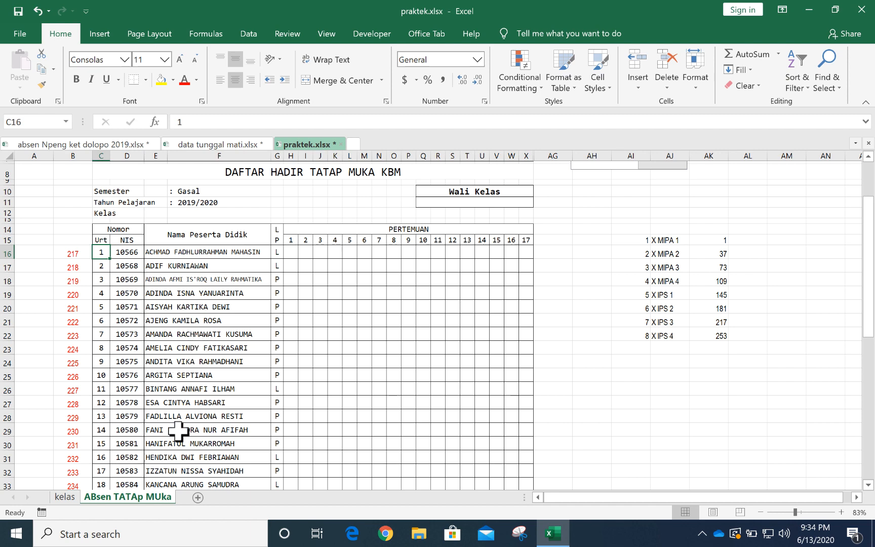
pyautogui.click(69, 498)
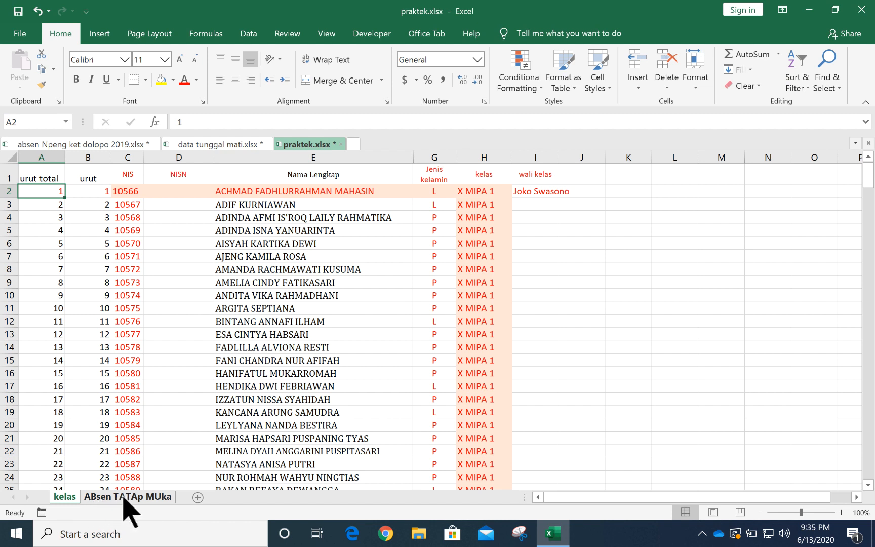
pyautogui.click(416, 334)
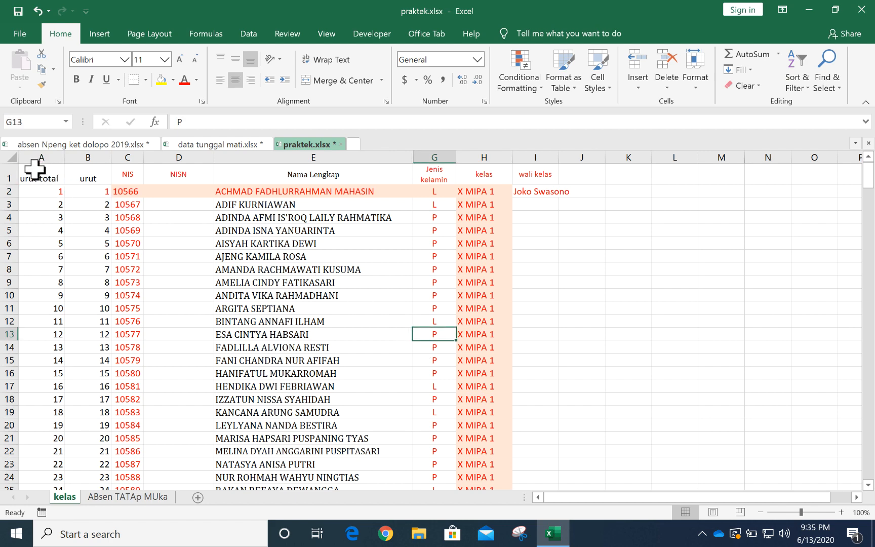
pyautogui.moveTo(34, 169); pyautogui.dragTo(549, 220)
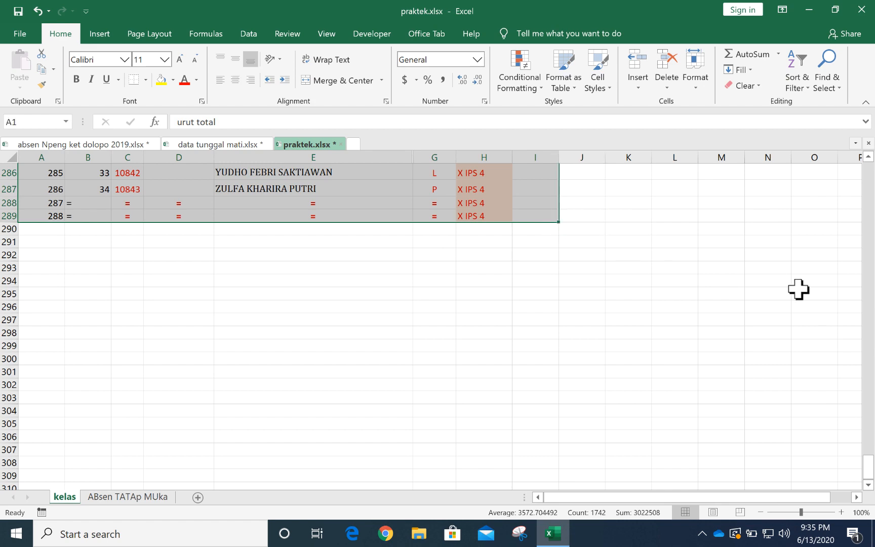
pyautogui.moveTo(868, 478); pyautogui.dragTo(868, 454)
pyautogui.moveTo(873, 377); pyautogui.dragTo(859, 143)
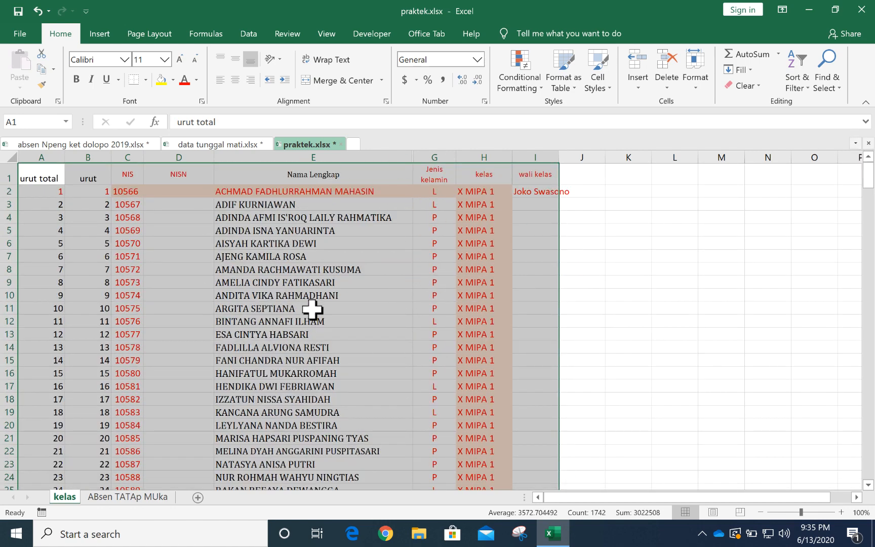
pyautogui.click(23, 121)
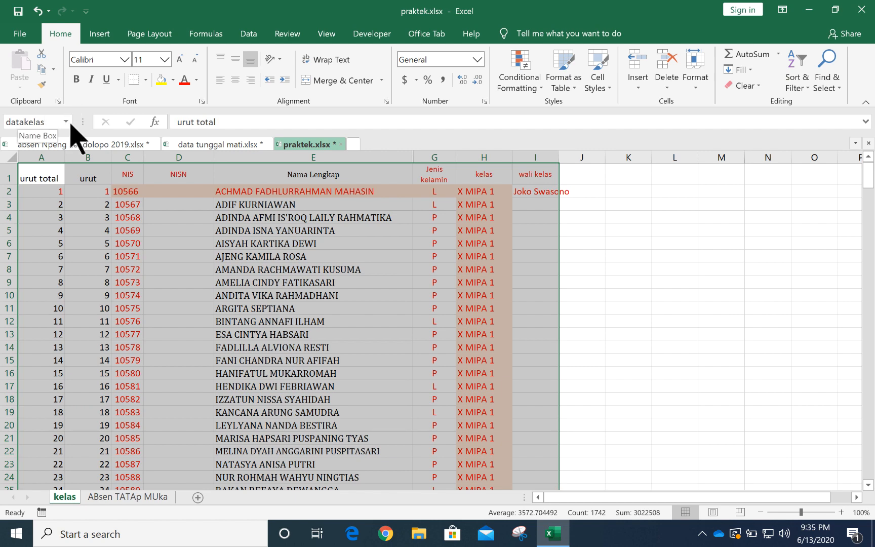
pyautogui.press('Return')
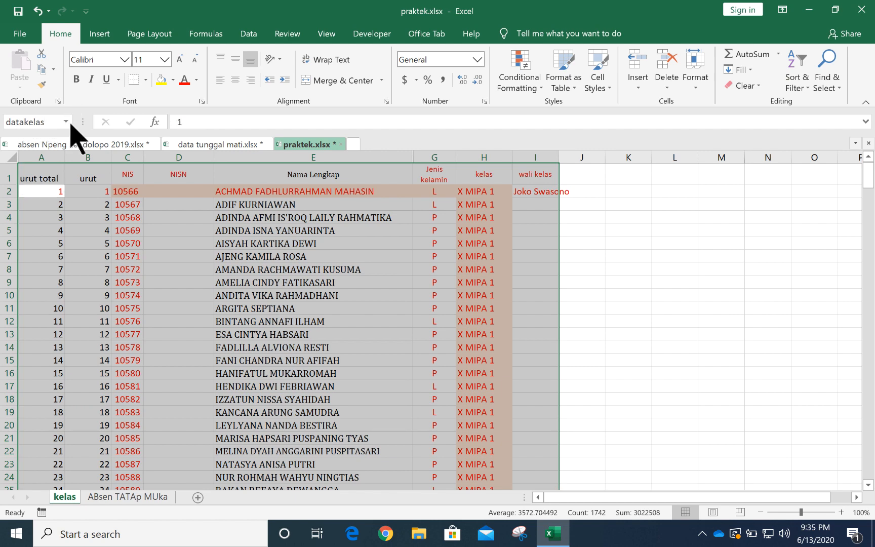
pyautogui.click(210, 346)
pyautogui.click(327, 310)
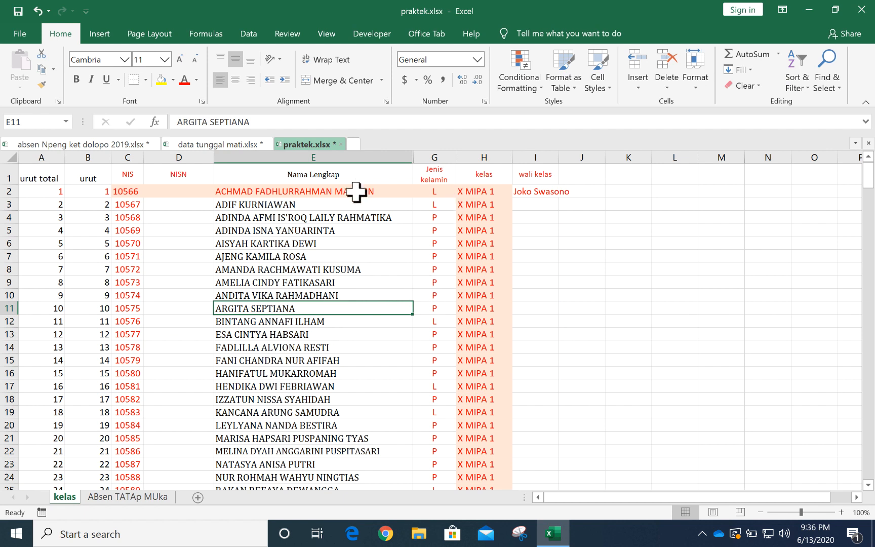
# Compare the attendance sheet's Urt column with the kelas sheet and examine the order of the kelas columns from urut total to wali kelas.
pyautogui.click(139, 497)
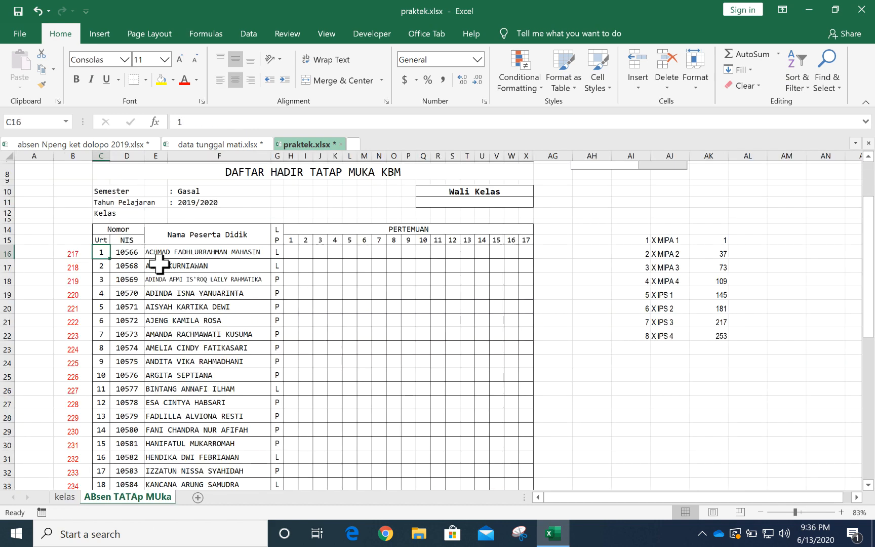
pyautogui.click(105, 283)
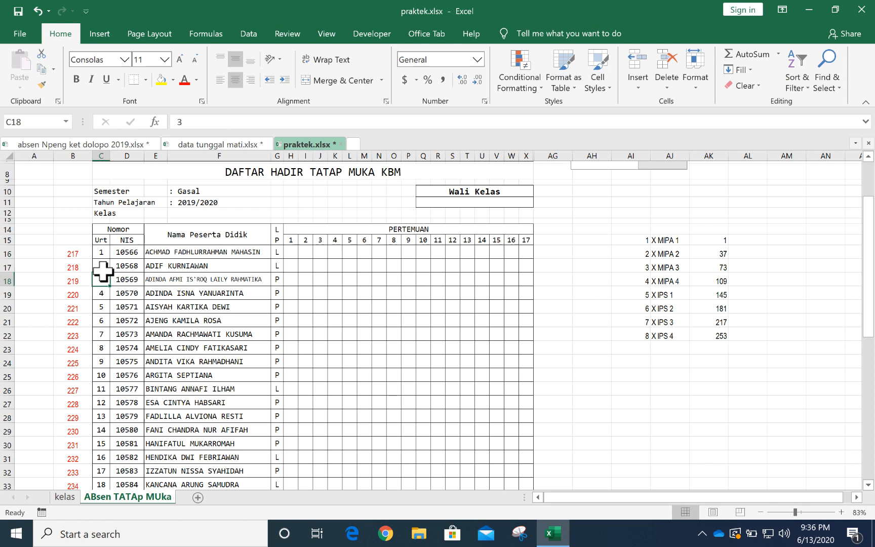
pyautogui.click(101, 252)
pyautogui.click(65, 497)
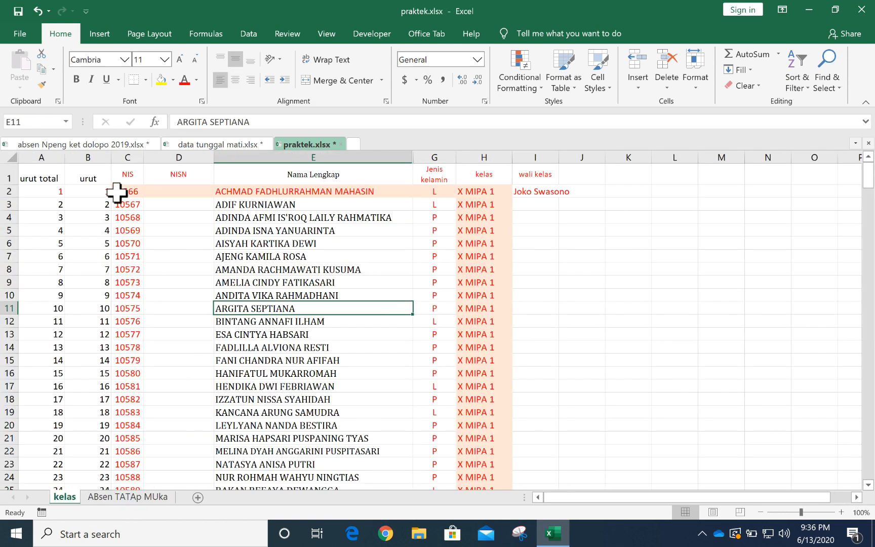
pyautogui.click(38, 175)
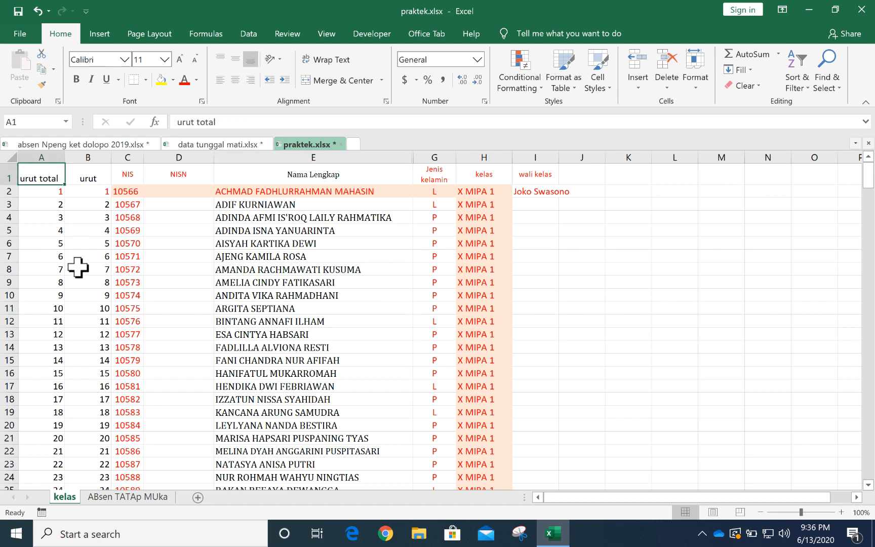
pyautogui.click(97, 191)
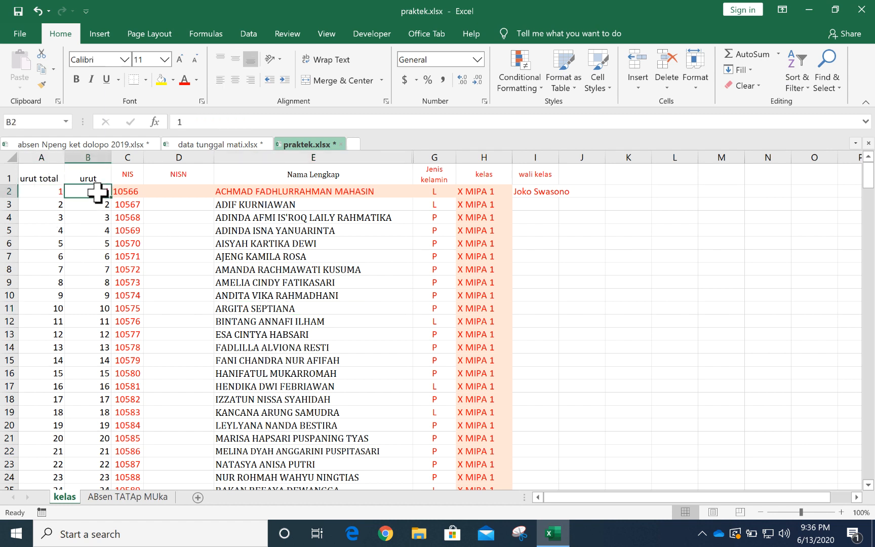
pyautogui.click(130, 190)
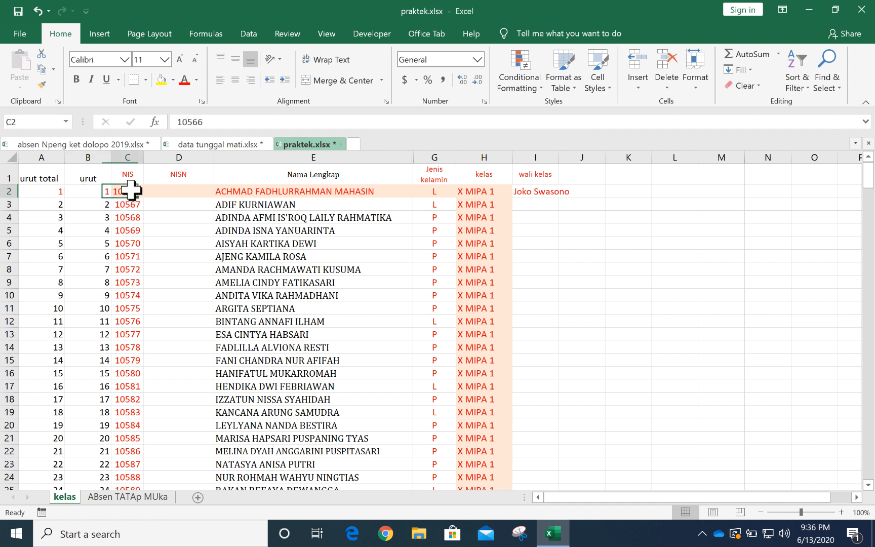
pyautogui.click(47, 192)
pyautogui.click(97, 191)
pyautogui.click(125, 190)
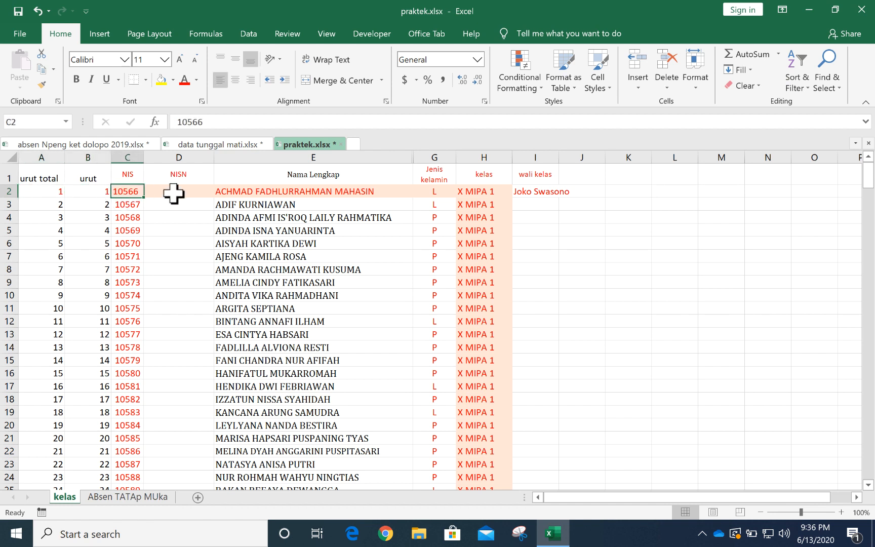
pyautogui.click(187, 193)
pyautogui.click(284, 192)
pyautogui.click(436, 190)
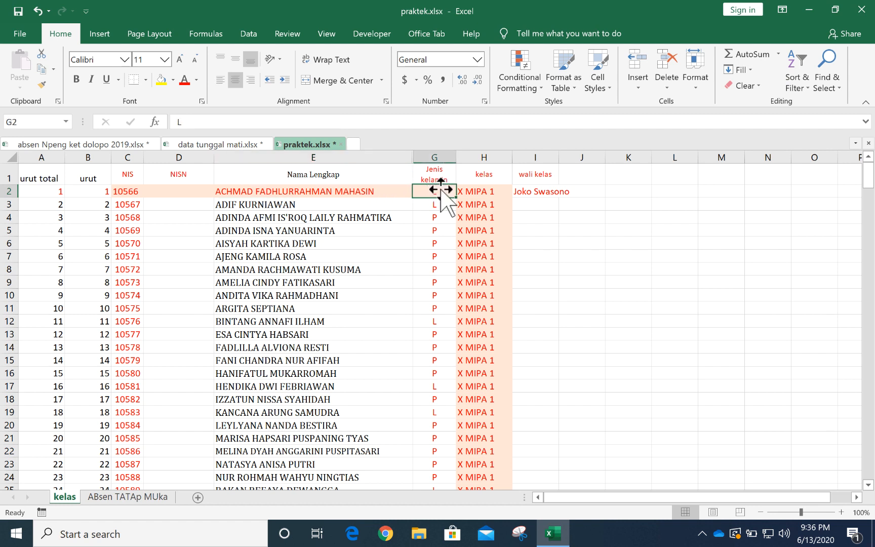
pyautogui.click(473, 192)
pyautogui.click(526, 194)
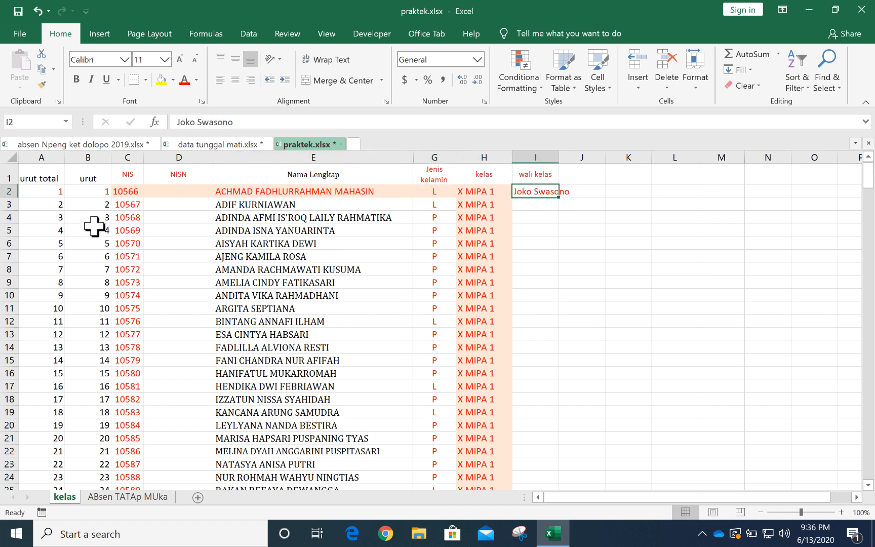
pyautogui.click(93, 195)
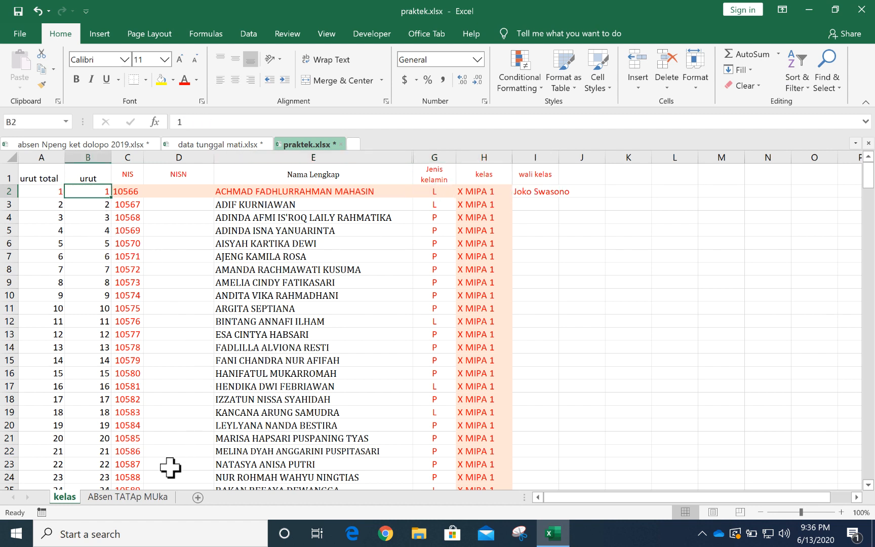
# Start a VLOOKUP formula in the first Urt cell, C16, of the attendance sheet with B16 as the lookup value.
pyautogui.click(174, 496)
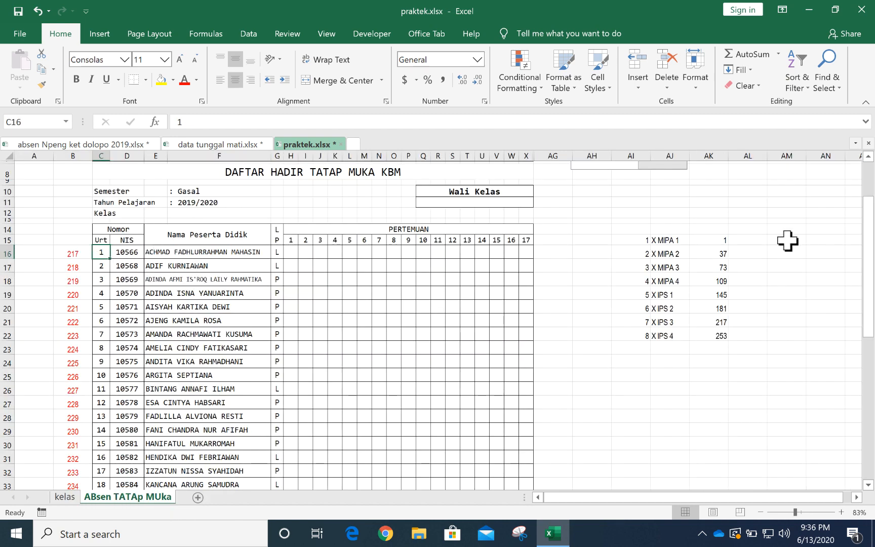
pyautogui.moveTo(867, 253); pyautogui.dragTo(867, 219)
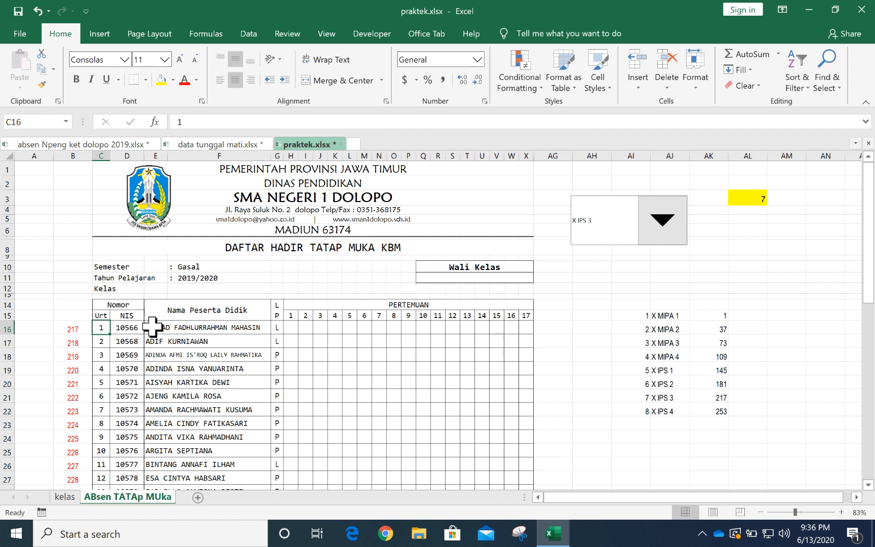
pyautogui.write('=')
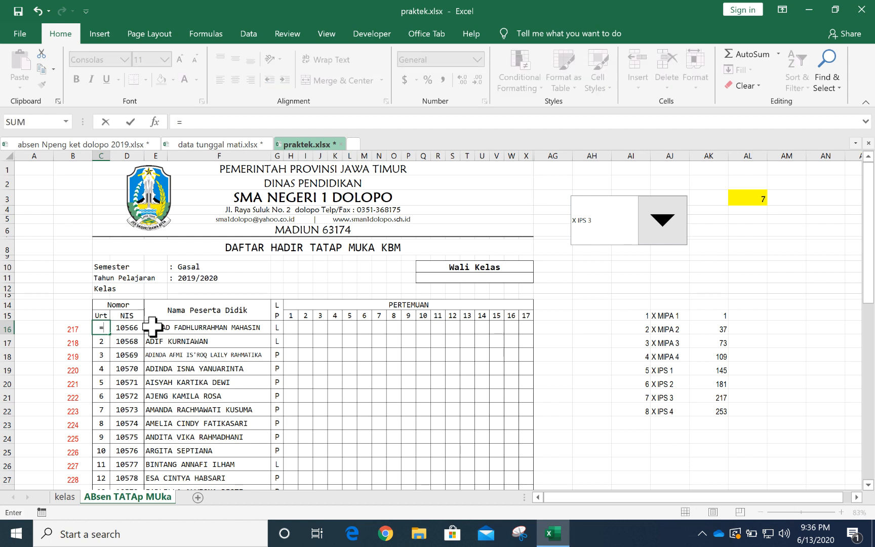
pyautogui.write('v')
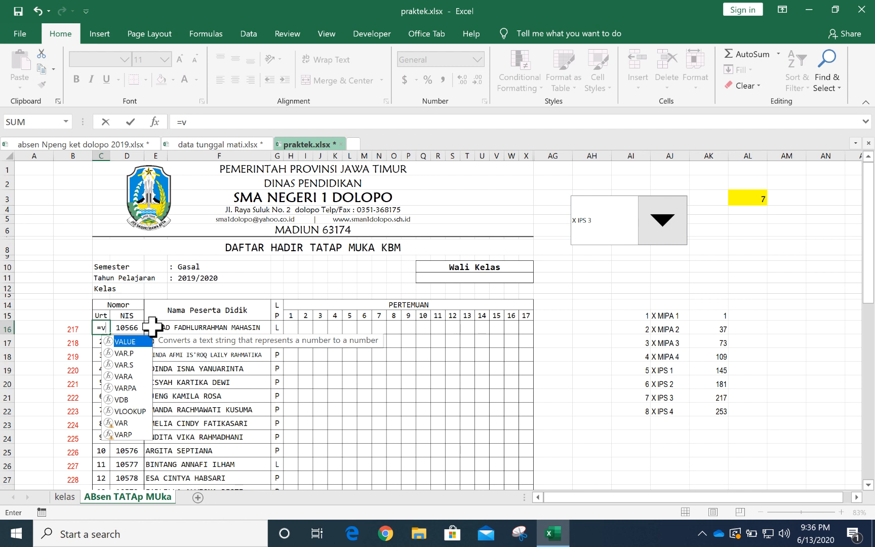
pyautogui.doubleClick(126, 410)
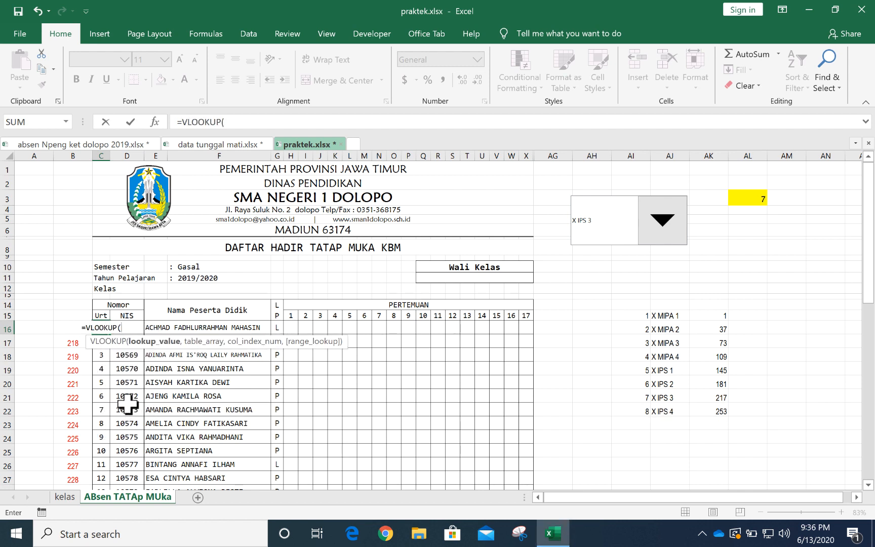
pyautogui.click(235, 121)
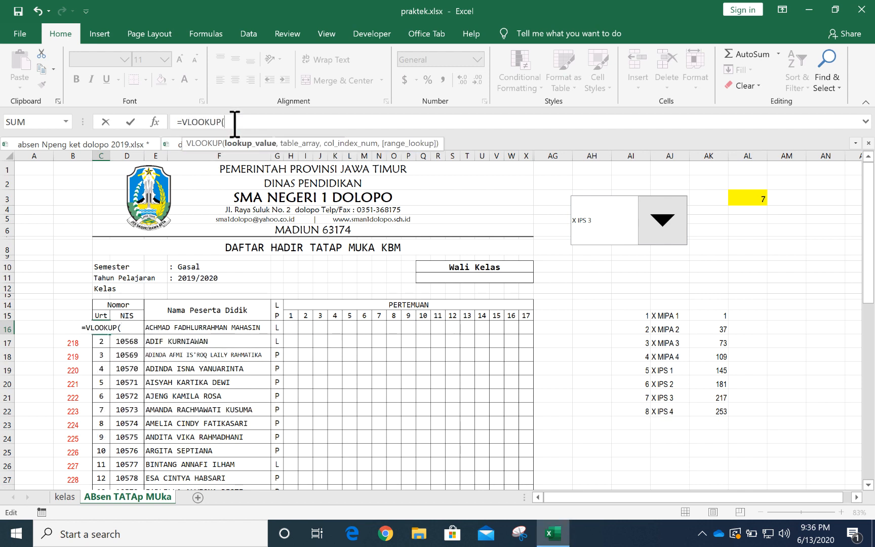
pyautogui.click(63, 331)
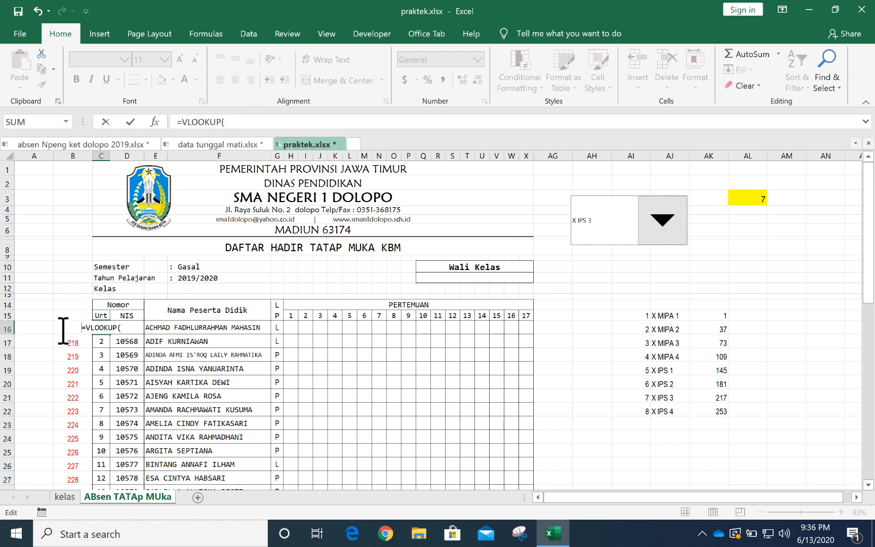
pyautogui.click(241, 121)
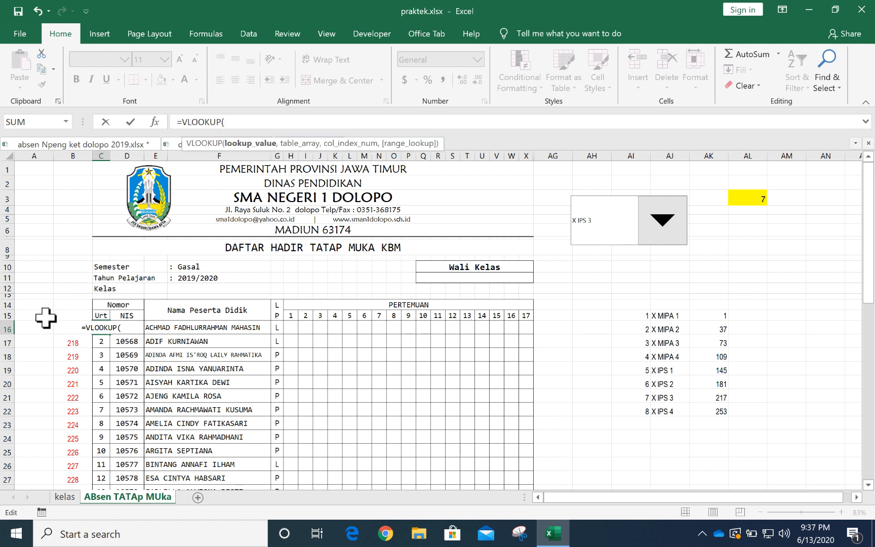
pyautogui.click(70, 344)
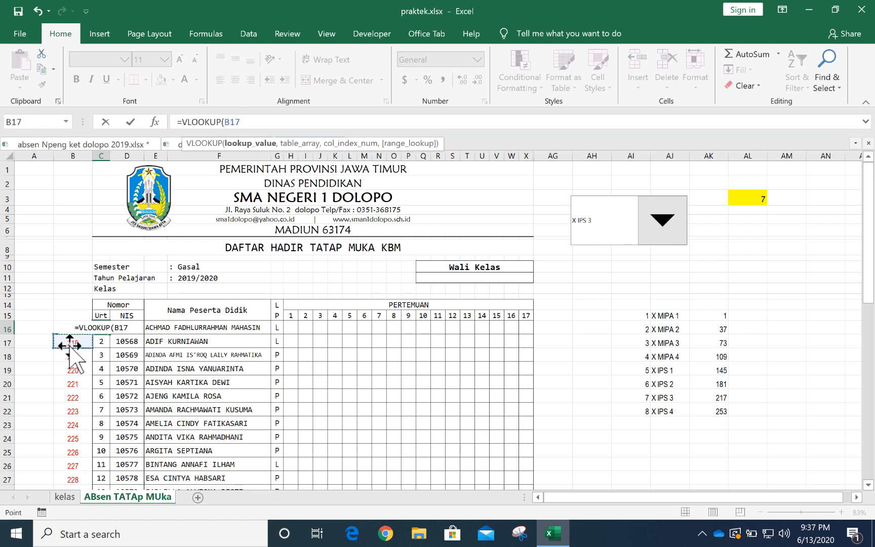
pyautogui.press('Up')
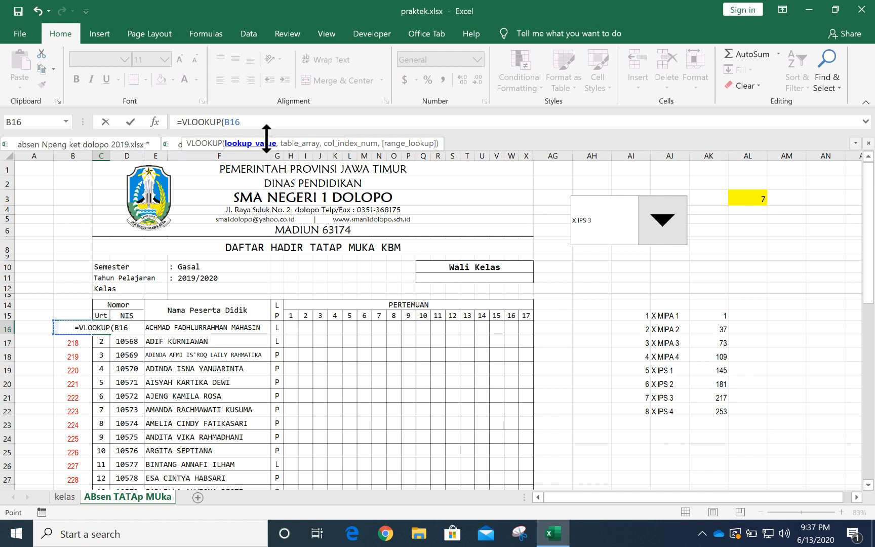
# Complete the C16 VLOOKUP with datakelas as the table, column index 2 and FALSE for an exact match.
pyautogui.write(',')
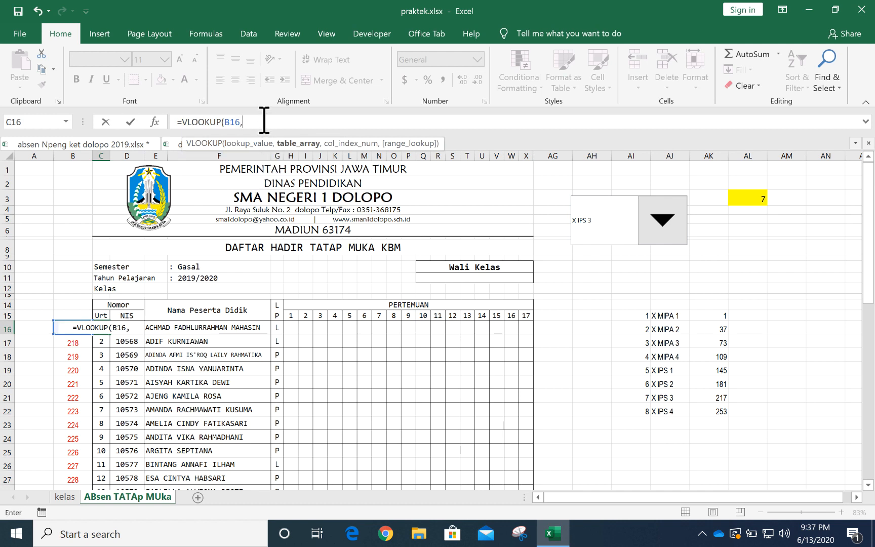
pyautogui.write('d')
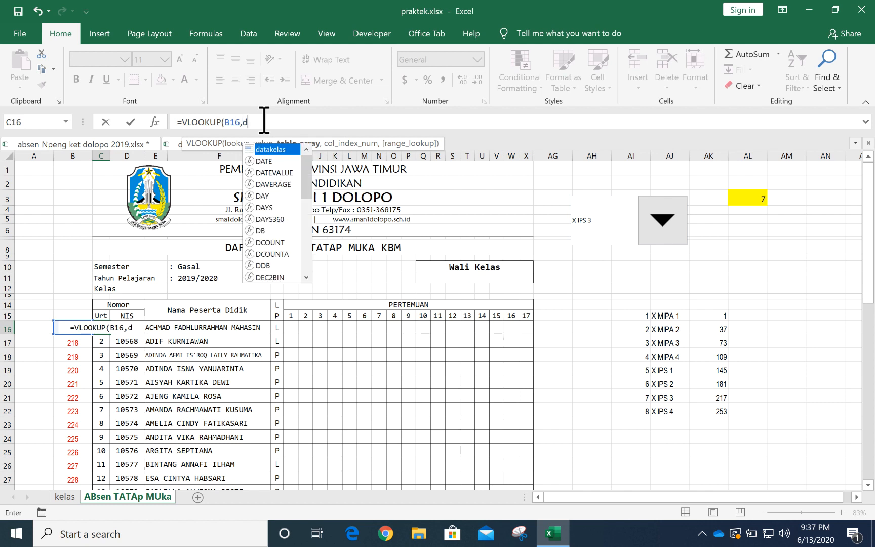
pyautogui.doubleClick(273, 150)
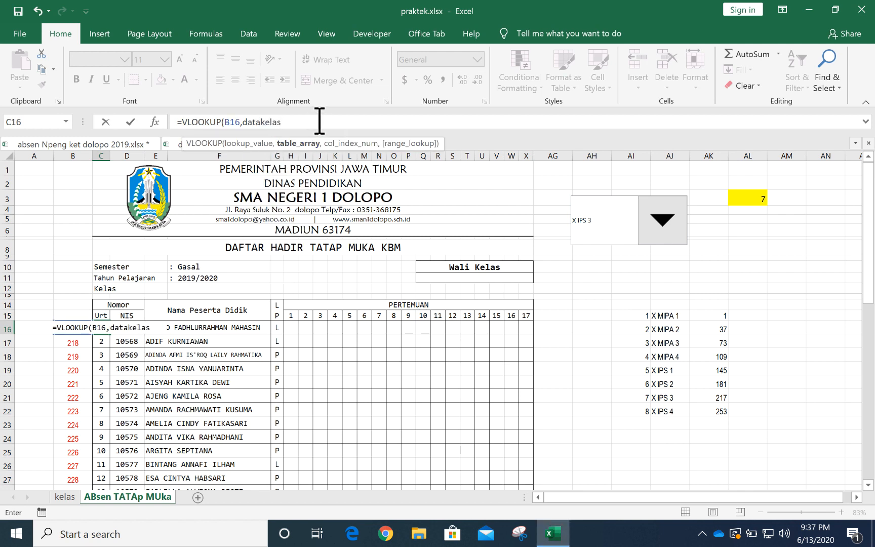
pyautogui.write(',')
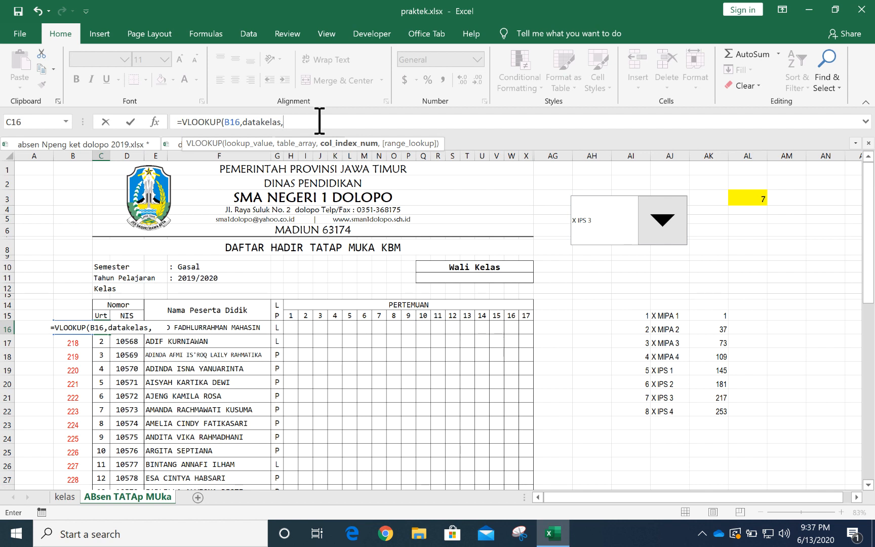
pyautogui.write('2')
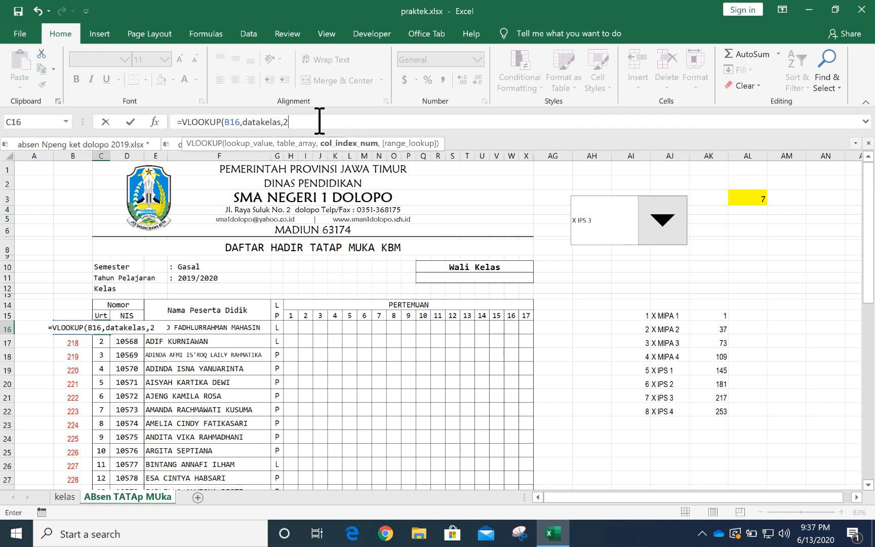
pyautogui.write(',')
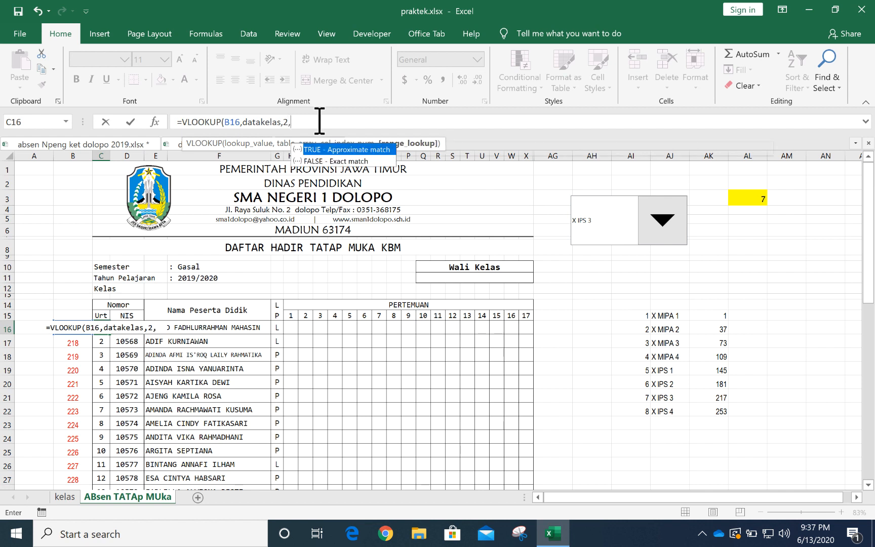
pyautogui.doubleClick(329, 161)
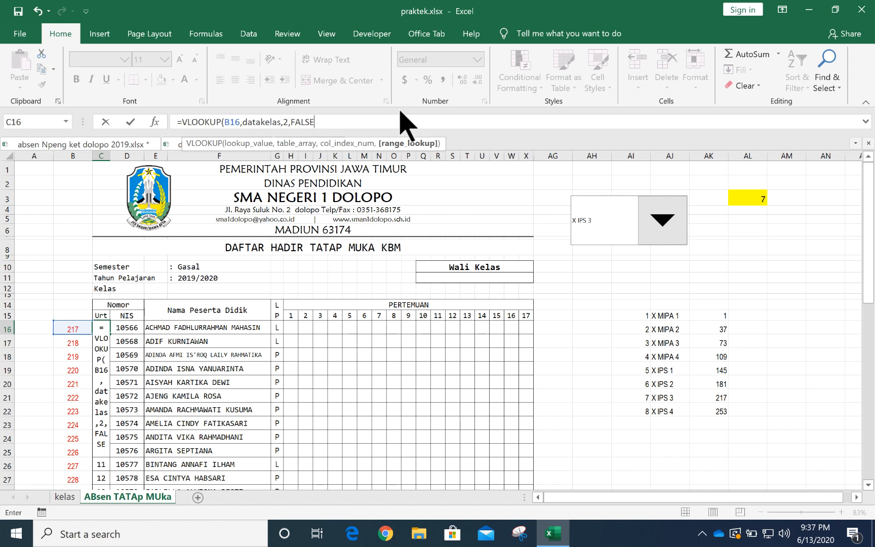
pyautogui.write(')')
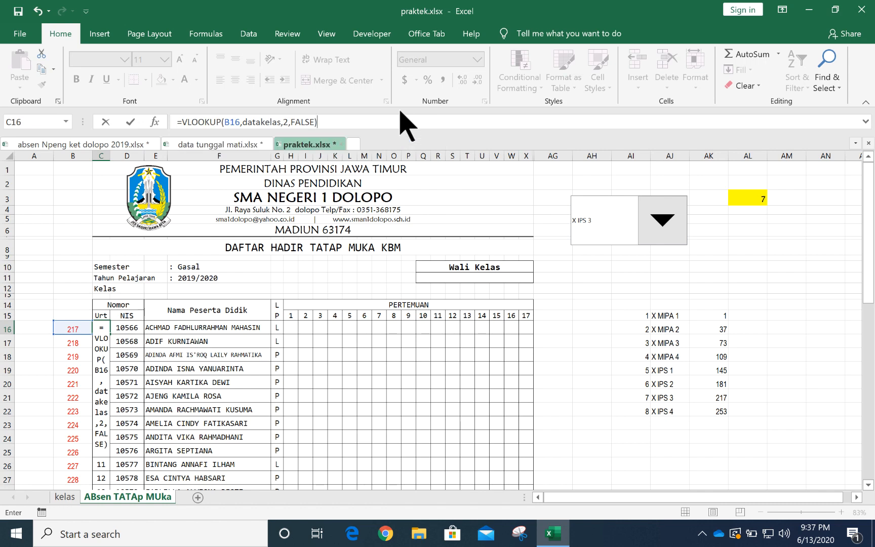
pyautogui.hotkey('ctrl', 'Return')
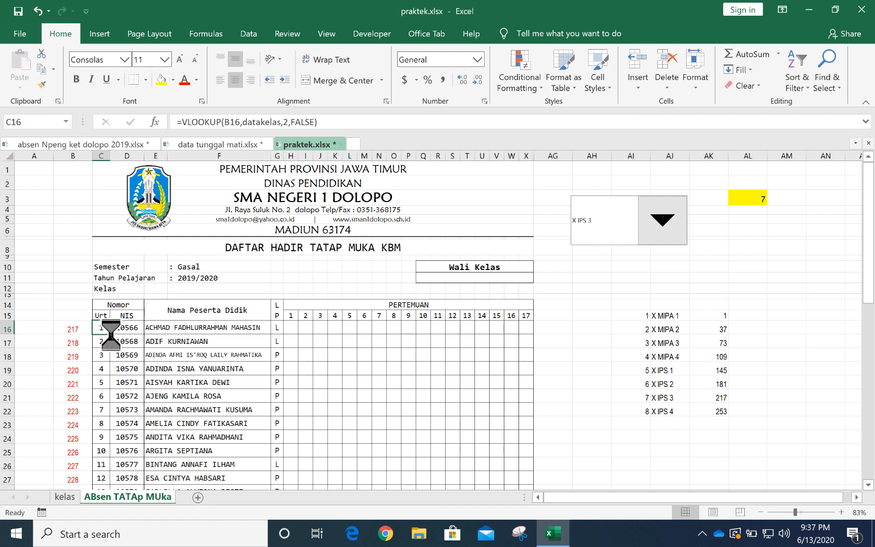
# Copy the C16 lookup formula into the first NIS cell, D16, and the first student name cell, E16.
pyautogui.hotkey('ctrl', 'c')
pyautogui.click(127, 326)
pyautogui.hotkey('ctrl', 'v')
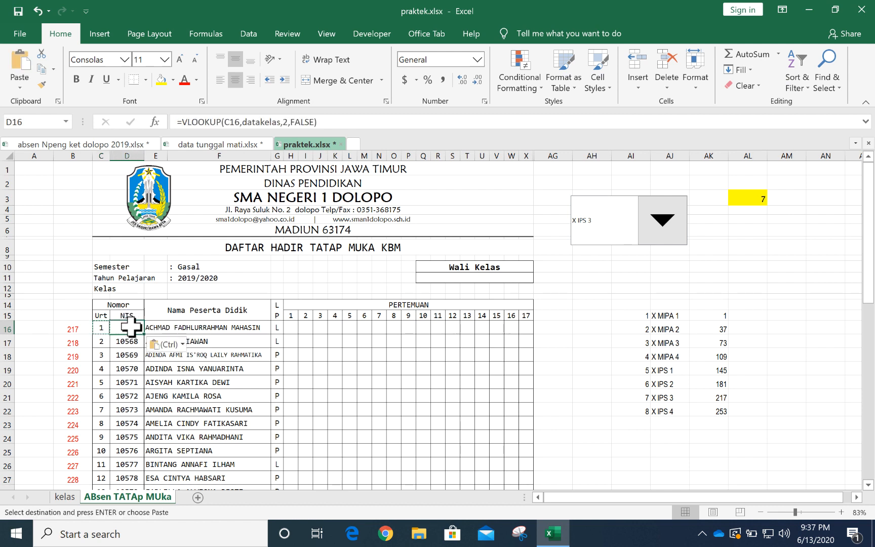
pyautogui.click(181, 327)
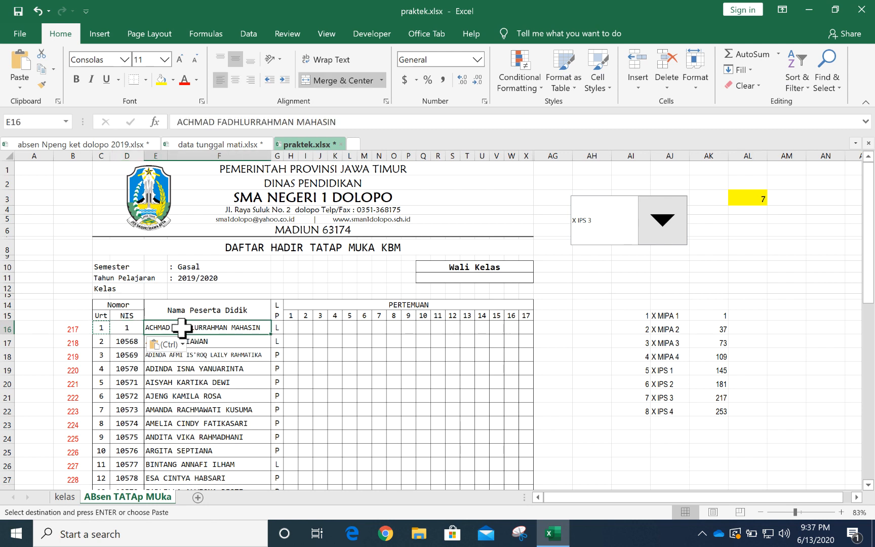
pyautogui.hotkey('ctrl', 'v')
pyautogui.click(194, 368)
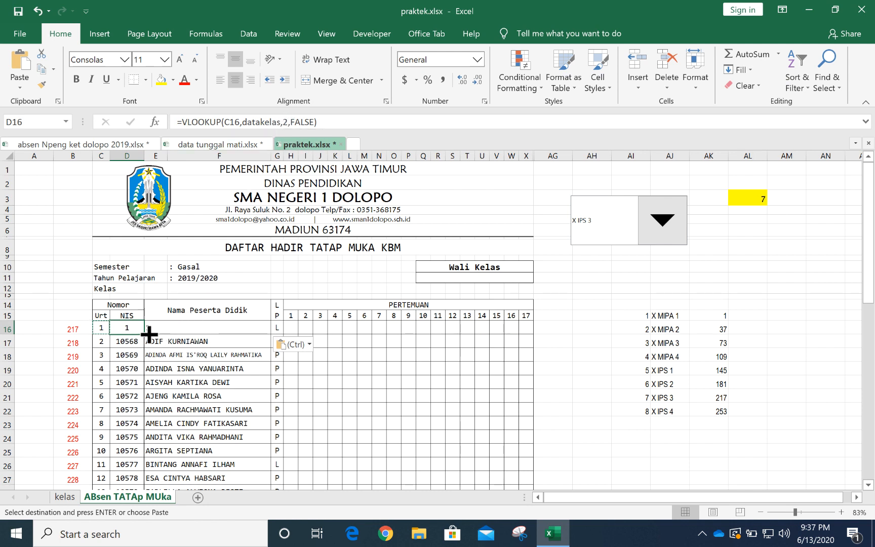
# Count the columns on the kelas sheet and set the column index of the D16 lookup formula to 3 for NIS.
pyautogui.click(64, 497)
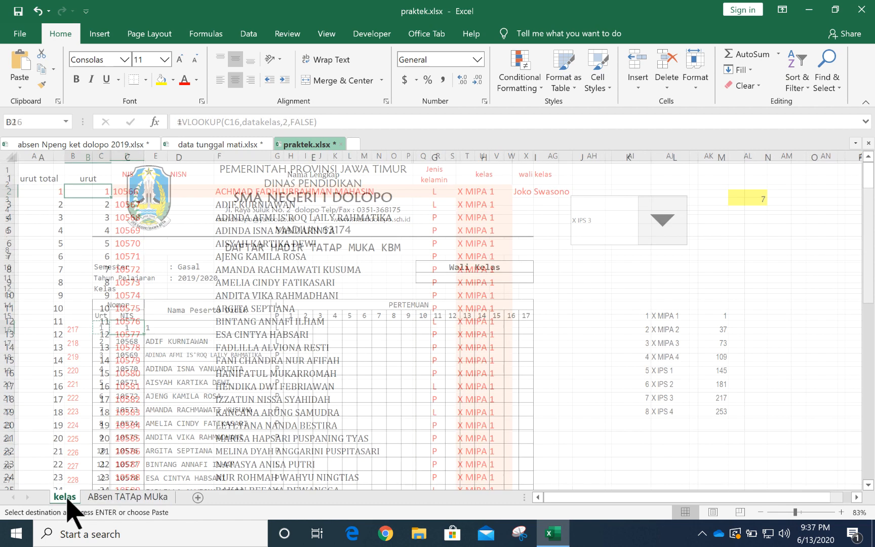
pyautogui.click(47, 195)
pyautogui.click(81, 195)
pyautogui.click(124, 195)
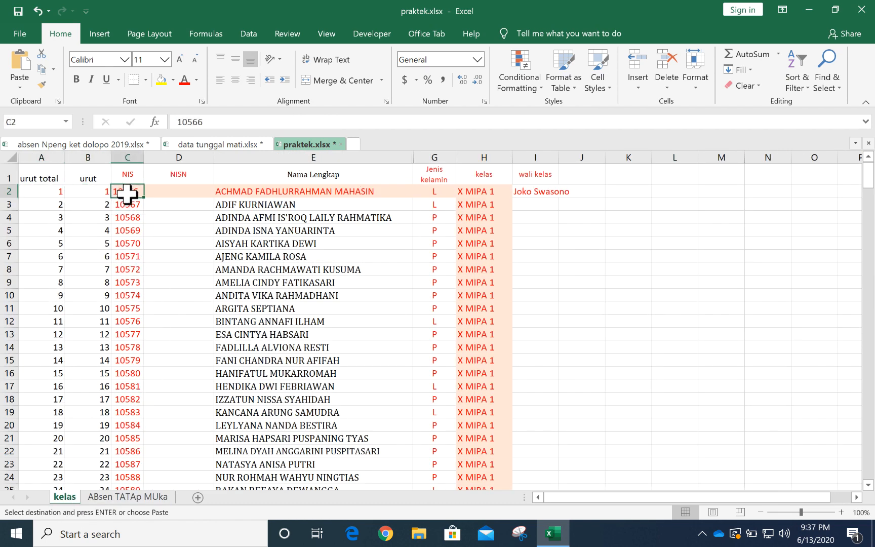
pyautogui.click(199, 191)
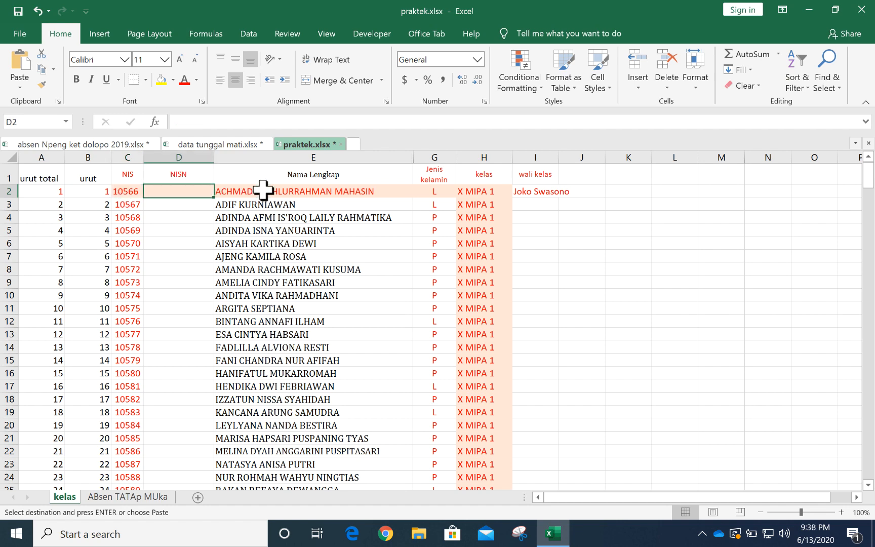
pyautogui.click(264, 191)
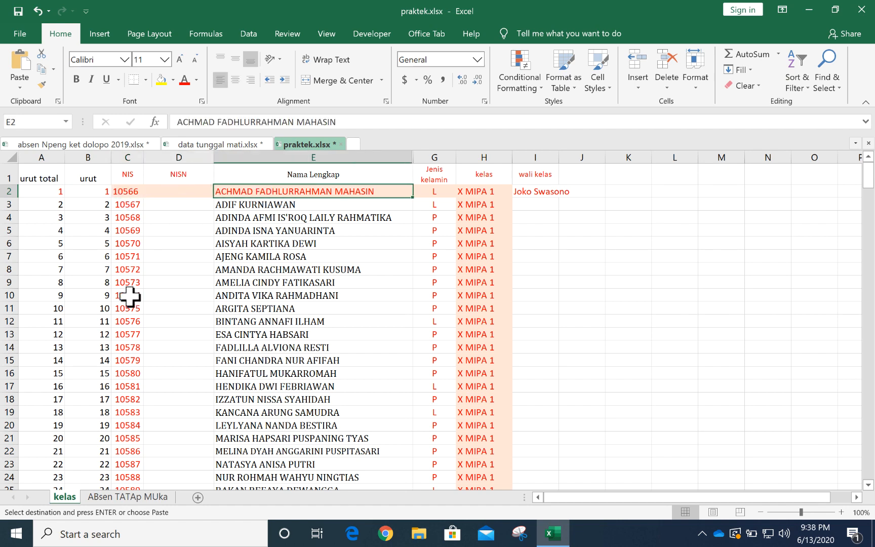
pyautogui.click(115, 497)
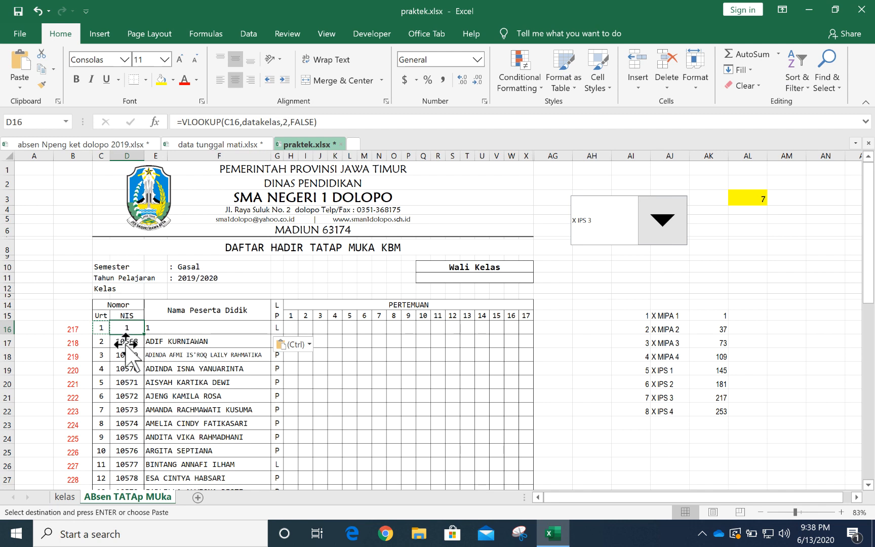
pyautogui.click(286, 124)
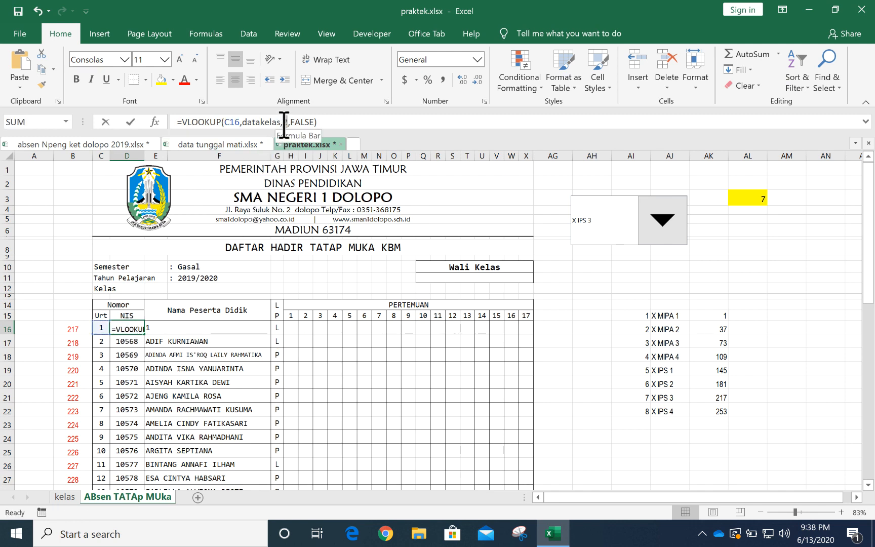
pyautogui.write('2')
pyautogui.press('Return')
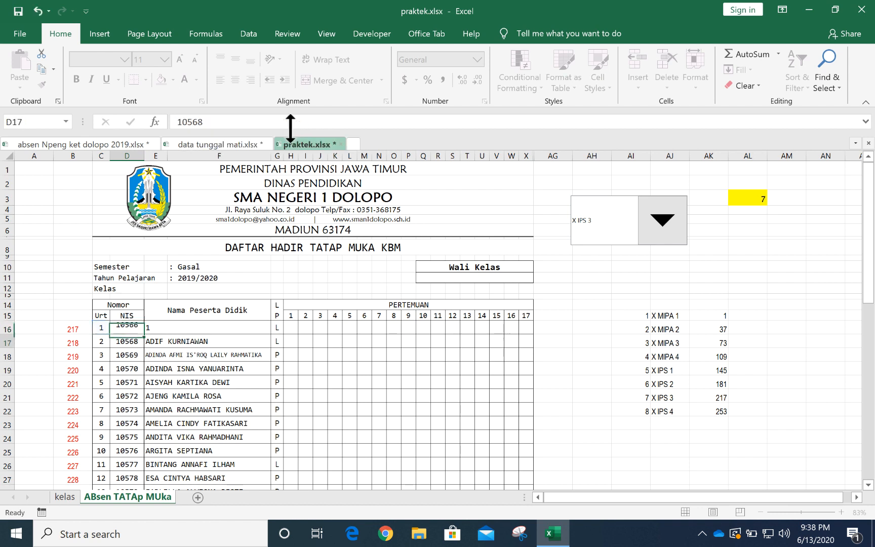
# Copy the NIS lookup from D16 into the first student name cell, E16.
pyautogui.click(167, 326)
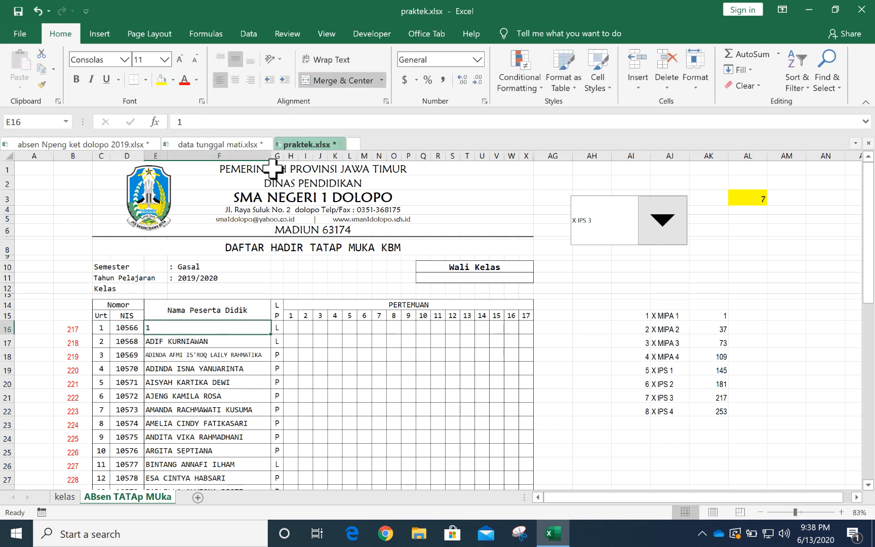
pyautogui.click(128, 328)
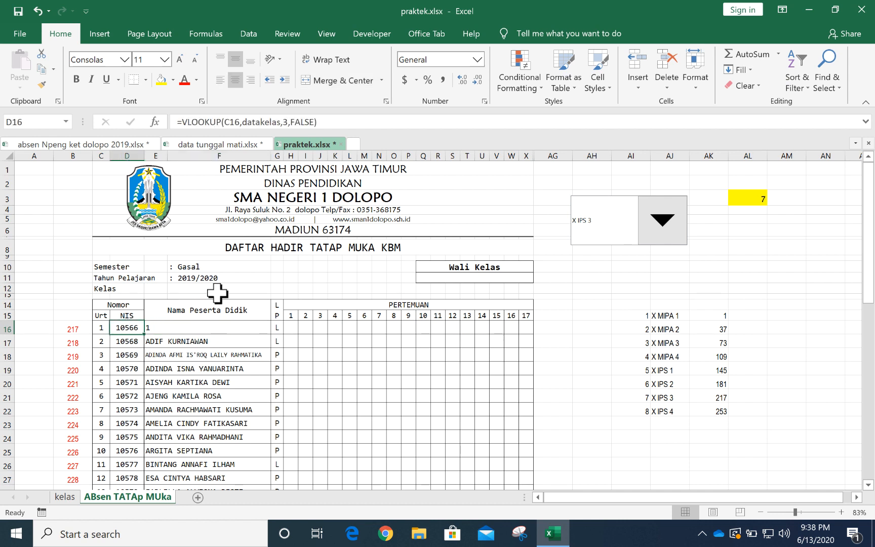
pyautogui.hotkey('ctrl', 'c')
pyautogui.click(172, 328)
pyautogui.hotkey('ctrl', 'v')
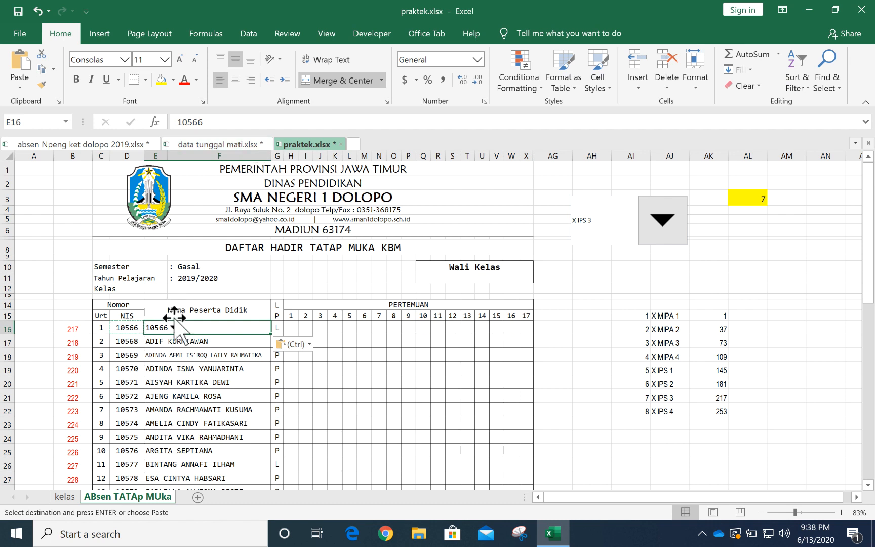
pyautogui.click(172, 356)
pyautogui.click(172, 325)
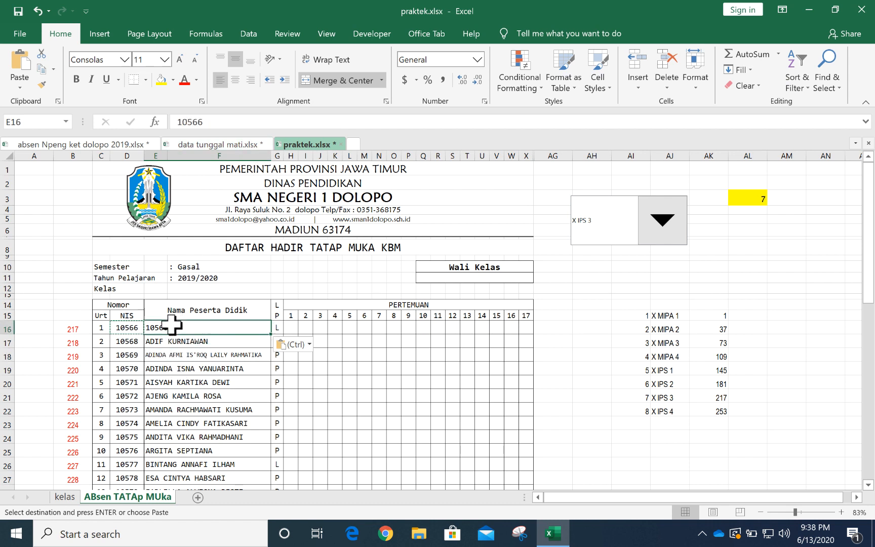
# Try again to copy the D16 lookup formula into the first student name cell, E16.
pyautogui.click(127, 327)
pyautogui.rightClick(127, 328)
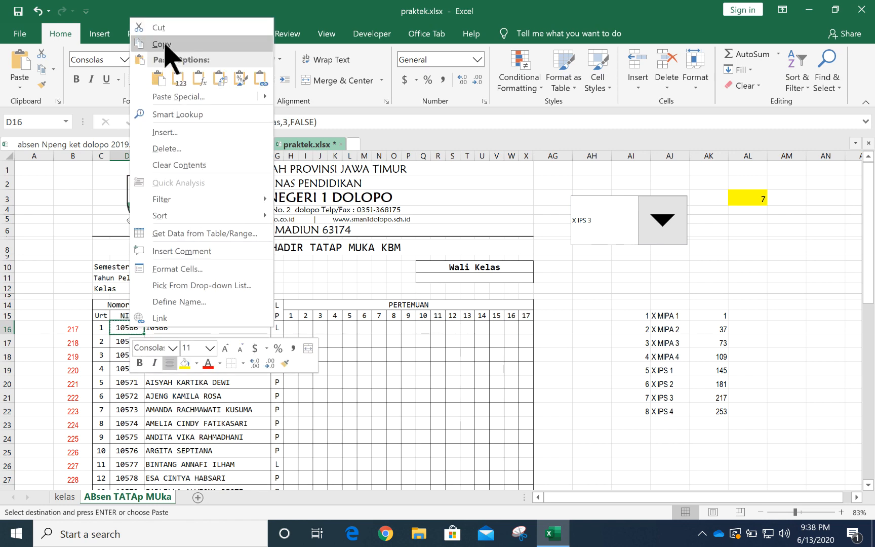
pyautogui.press('Escape')
pyautogui.click(177, 330)
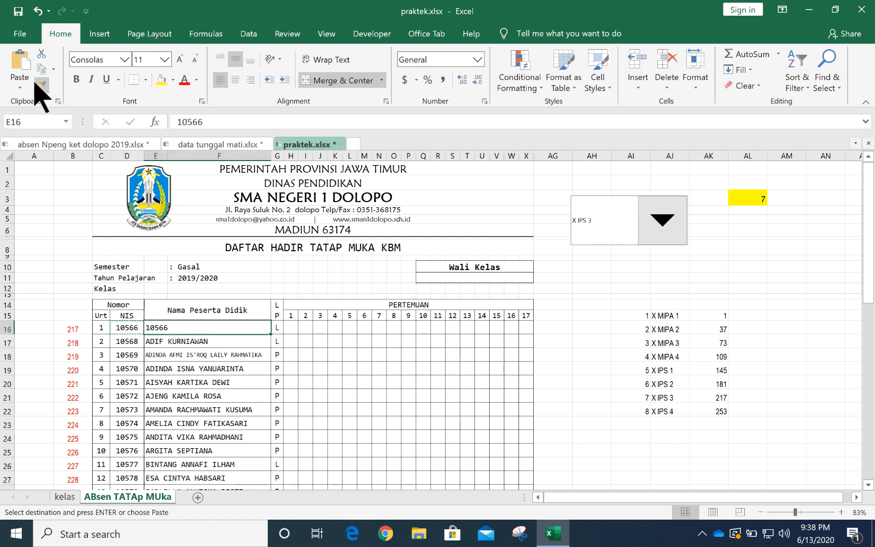
pyautogui.click(20, 63)
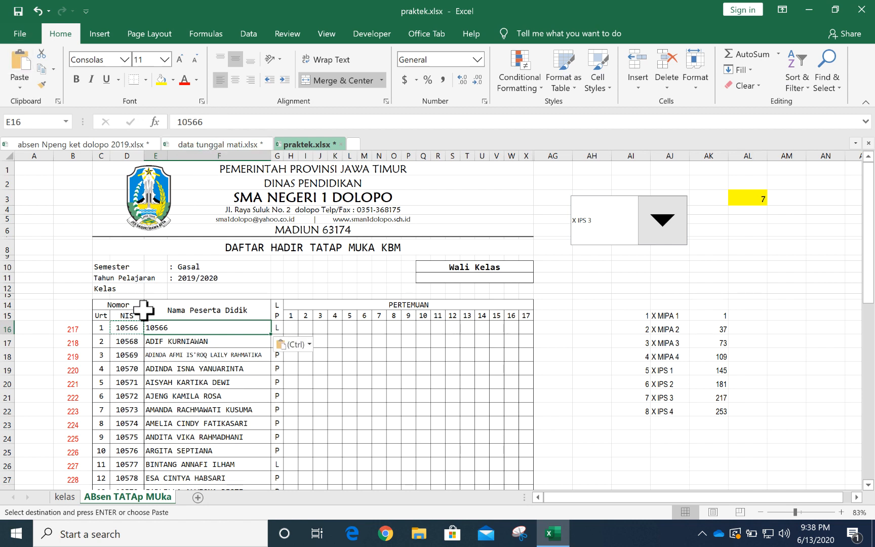
# Start a new VLOOKUP formula in the first student name cell, E16, with B16 as the lookup value.
pyautogui.write('=')
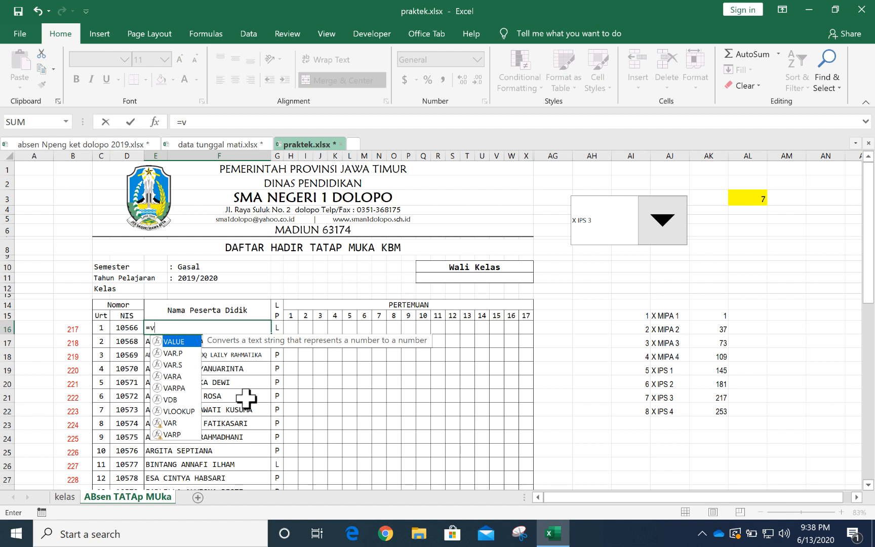
pyautogui.write('v')
pyautogui.doubleClick(175, 411)
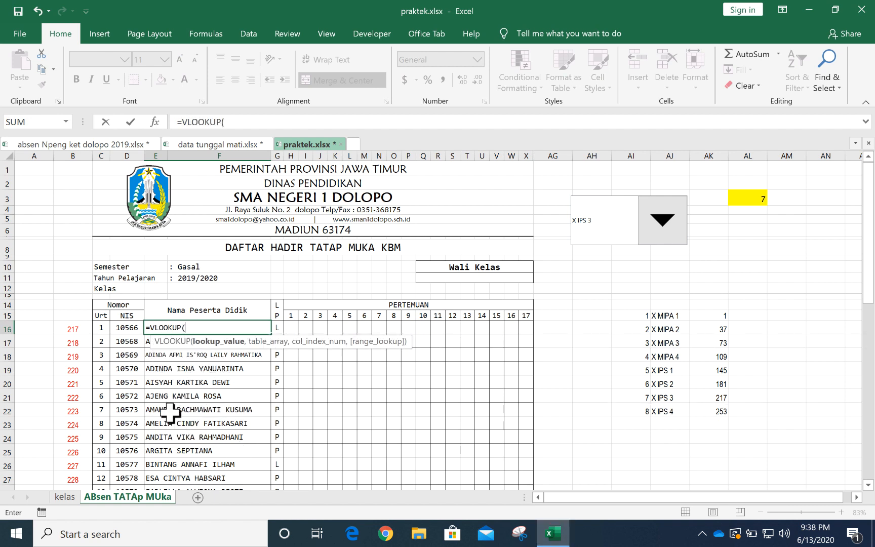
pyautogui.click(241, 127)
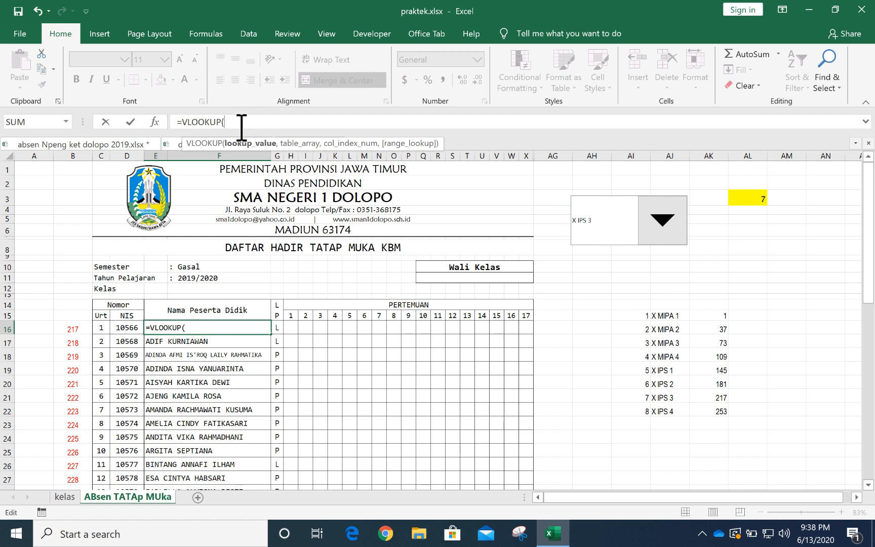
pyautogui.click(72, 329)
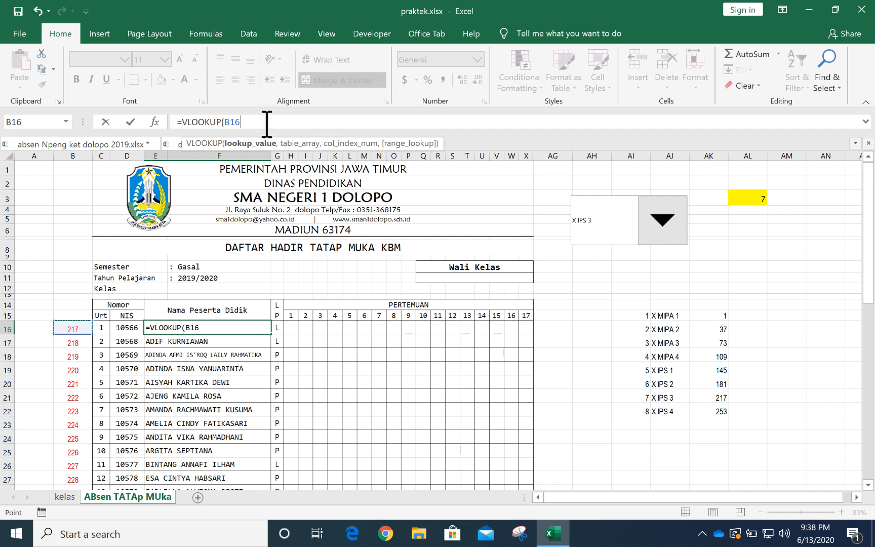
# Complete the E16 VLOOKUP with datakelas as the table, column index 5 and FALSE for an exact match.
pyautogui.write(',')
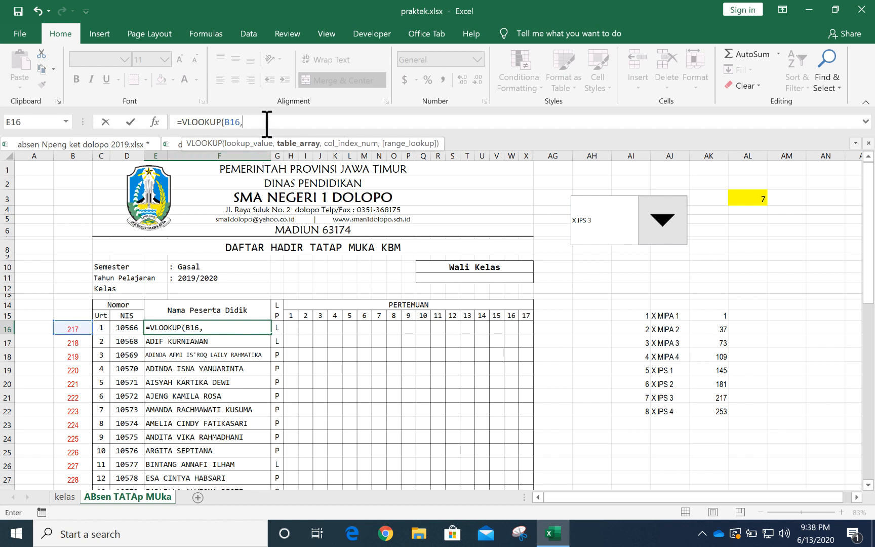
pyautogui.write('data')
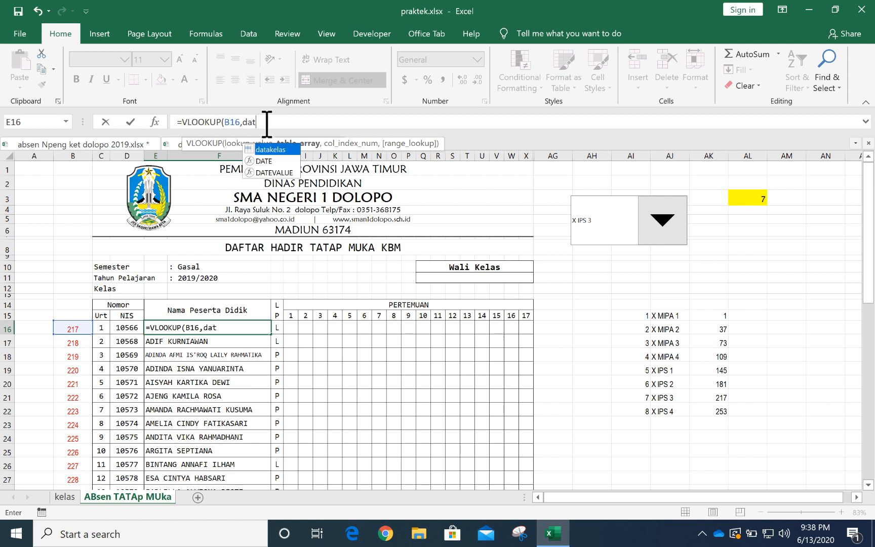
pyautogui.doubleClick(269, 149)
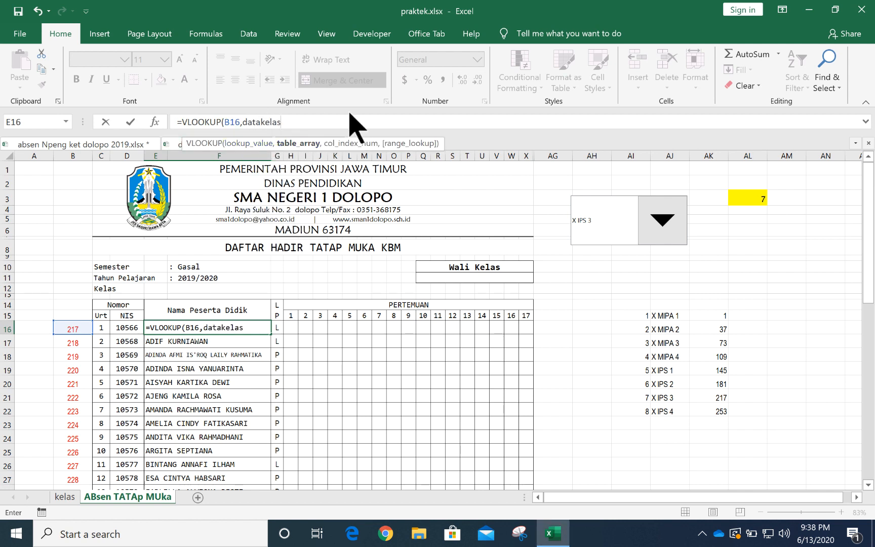
pyautogui.write(',5')
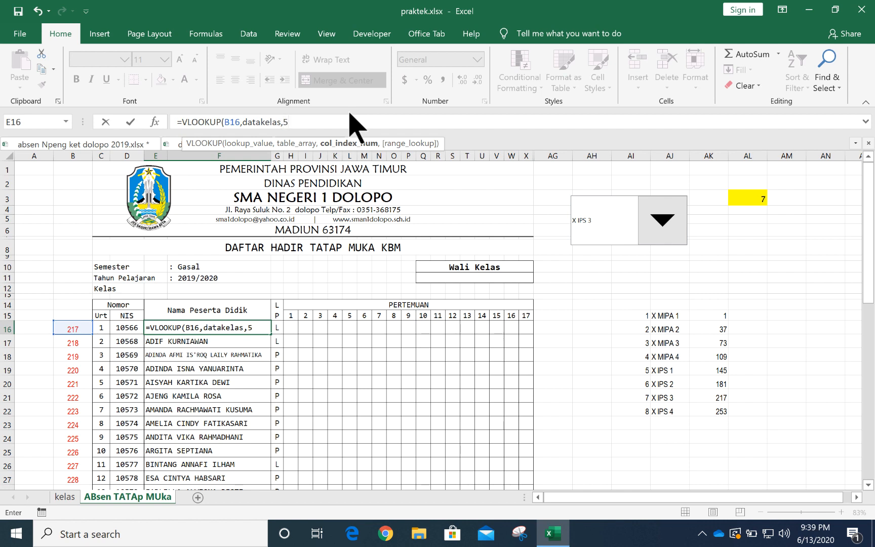
pyautogui.write(',')
pyautogui.doubleClick(333, 161)
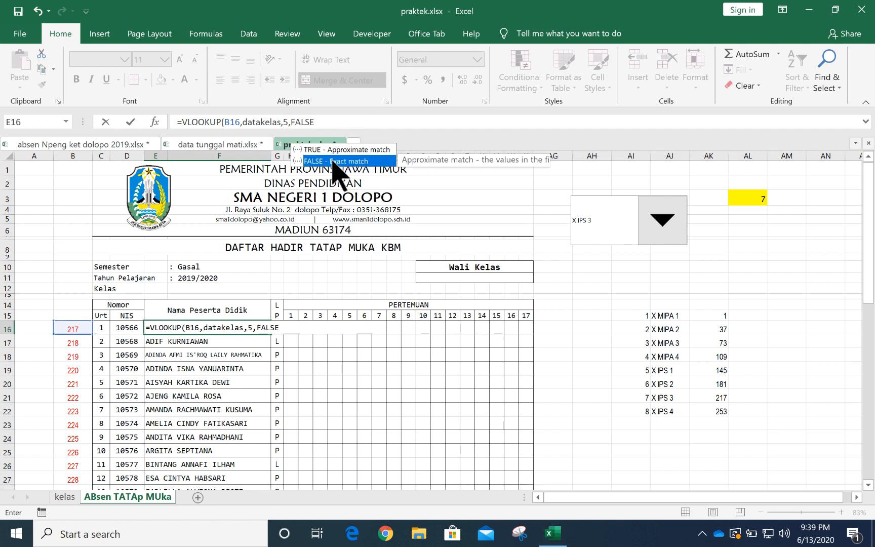
pyautogui.write(')')
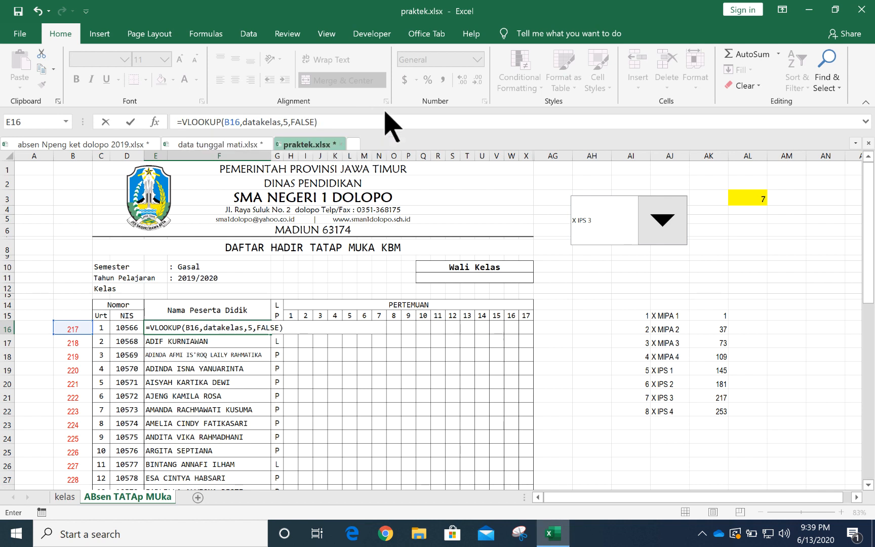
pyautogui.press('Return')
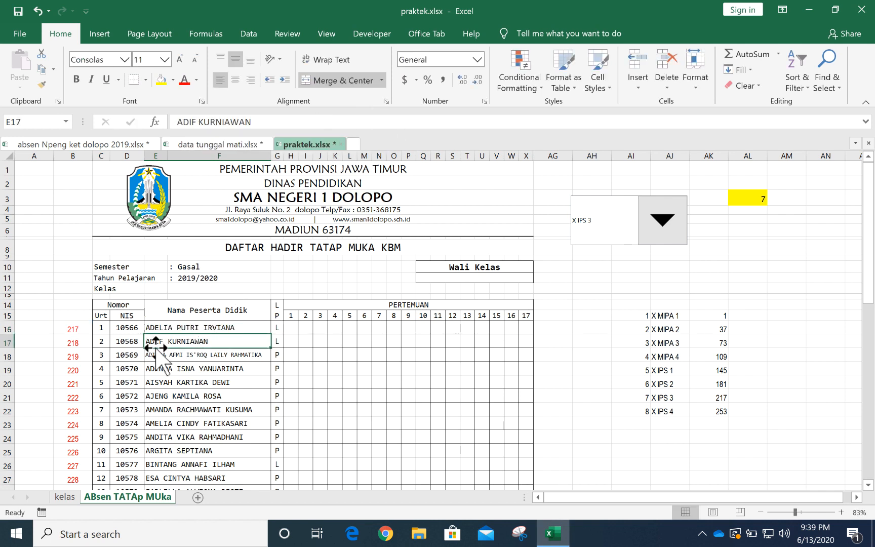
# Try copying the student name lookup from E16 into the first L/P cell, G16, and undo the paste.
pyautogui.moveTo(101, 327); pyautogui.dragTo(213, 327)
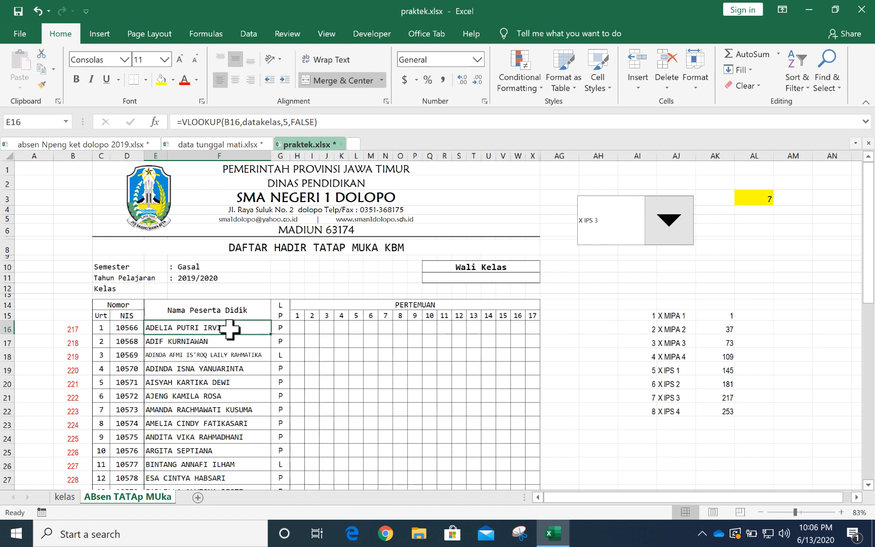
pyautogui.click(282, 329)
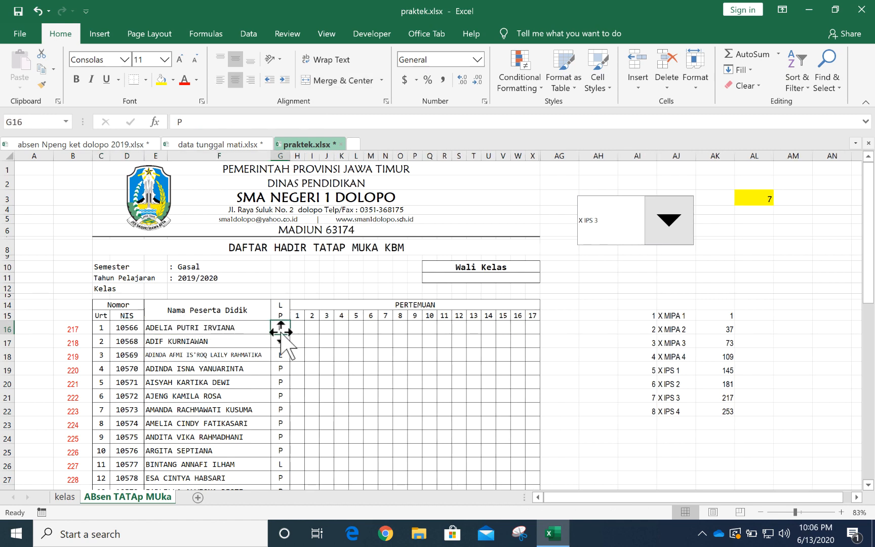
pyautogui.click(213, 328)
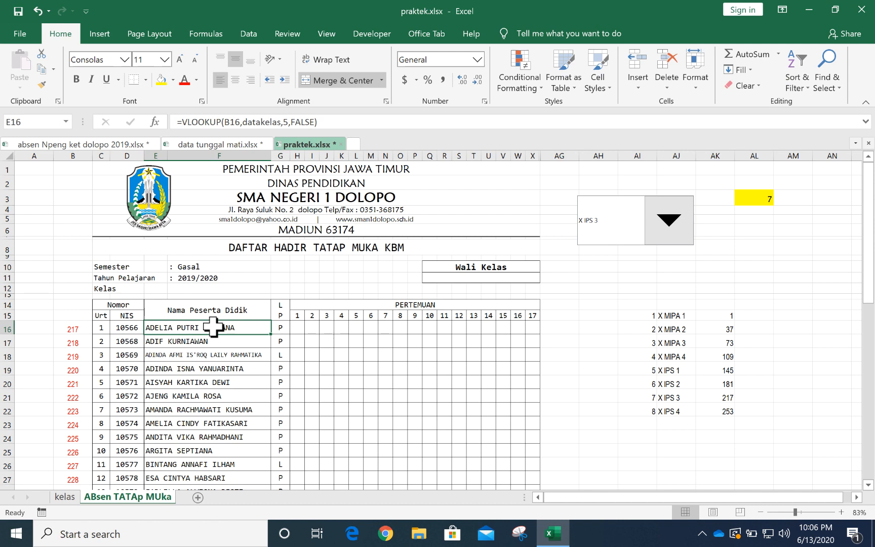
pyautogui.hotkey('ctrl', 'c')
pyautogui.click(277, 328)
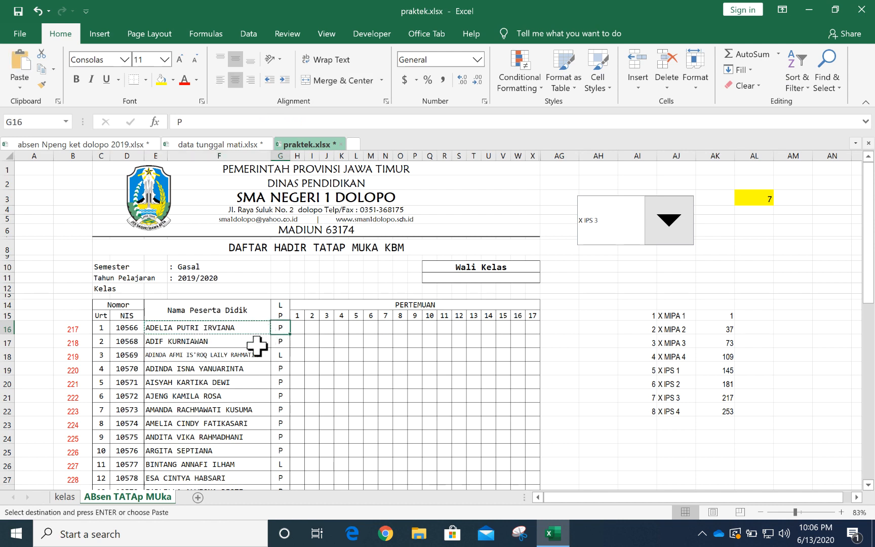
pyautogui.hotkey('ctrl', 'v')
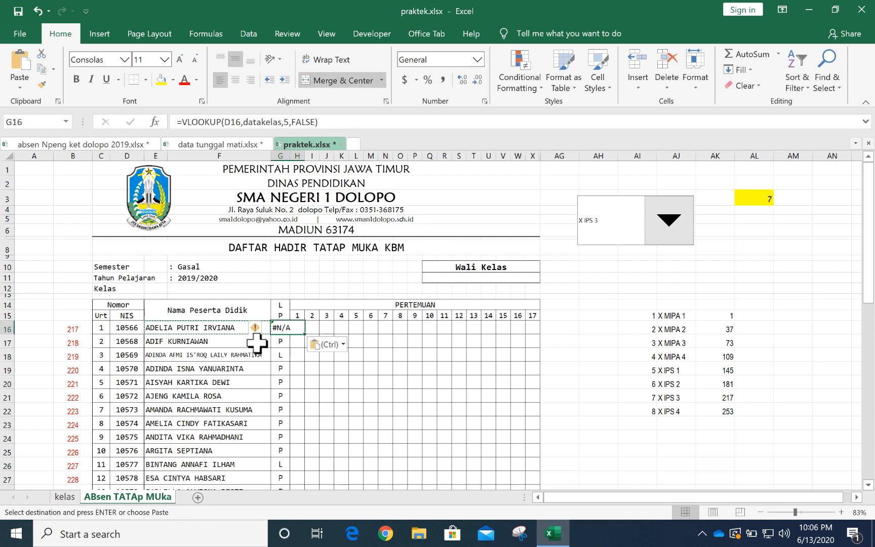
pyautogui.hotkey('ctrl', 'z')
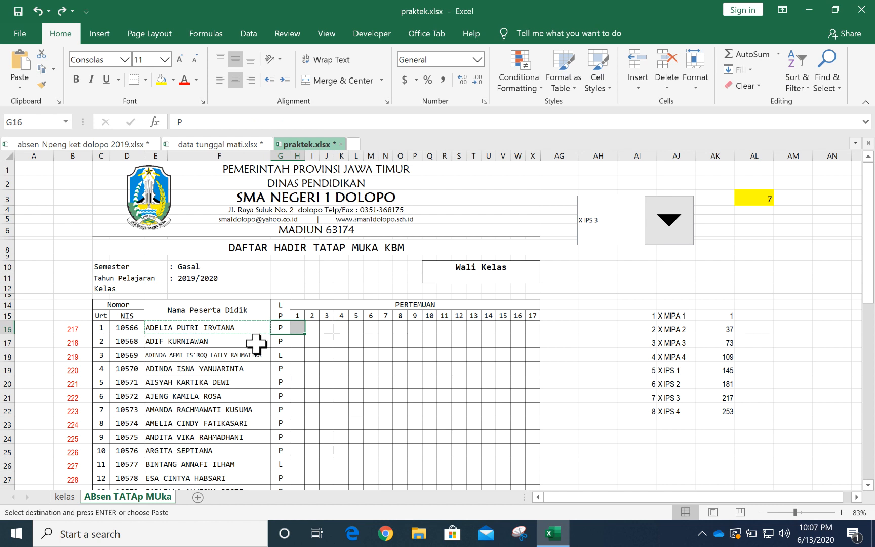
# Copy the NIS lookup formula from D16 into the first L/P cell, G16.
pyautogui.click(256, 344)
pyautogui.click(126, 328)
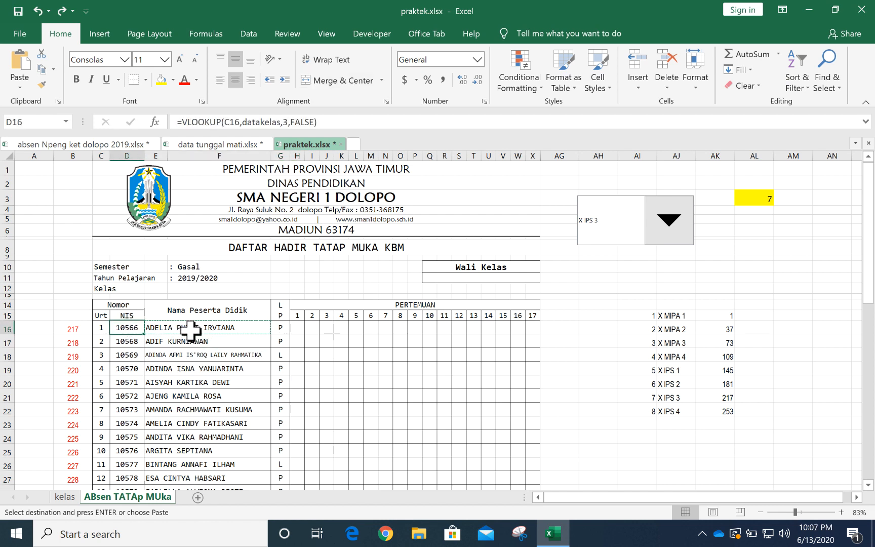
pyautogui.click(278, 327)
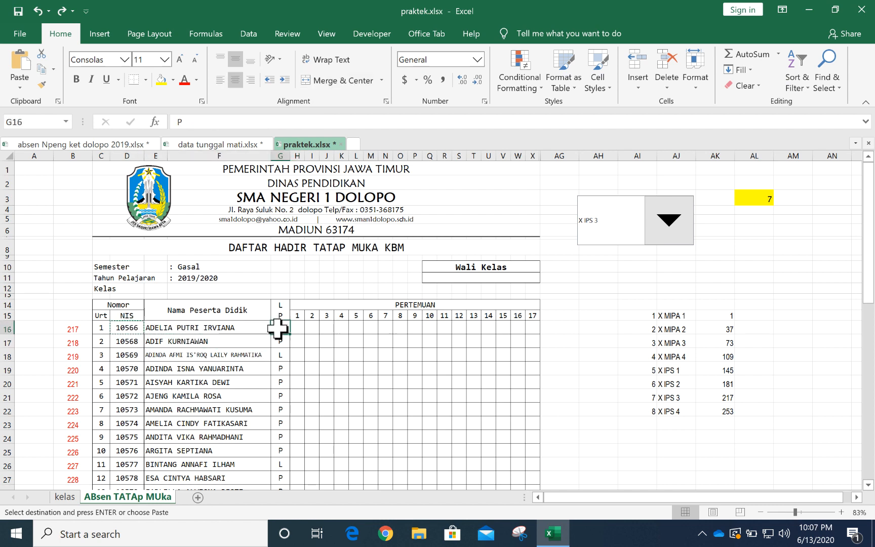
pyautogui.hotkey('ctrl', 'v')
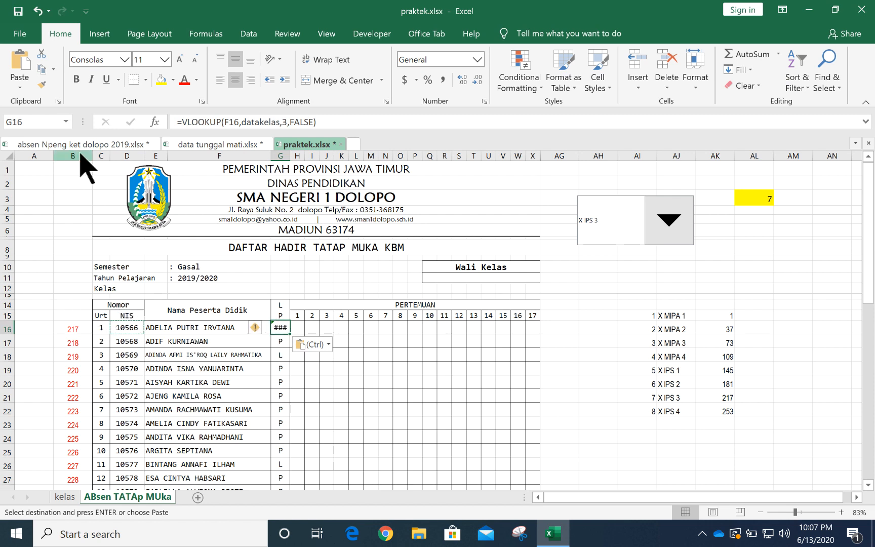
# Change the G16 lookup formula to use B16 as the lookup value and 6 as the column index.
pyautogui.click(230, 122)
pyautogui.press('BackSpace')
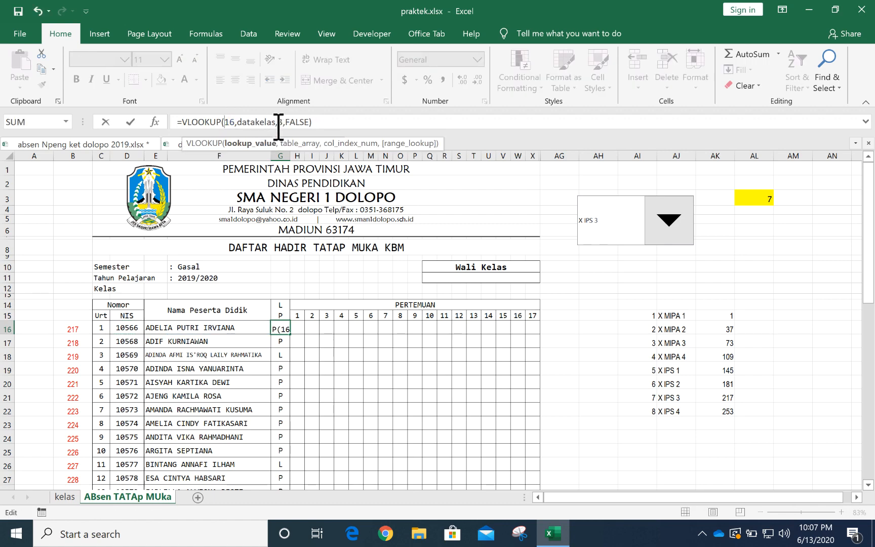
pyautogui.write('B')
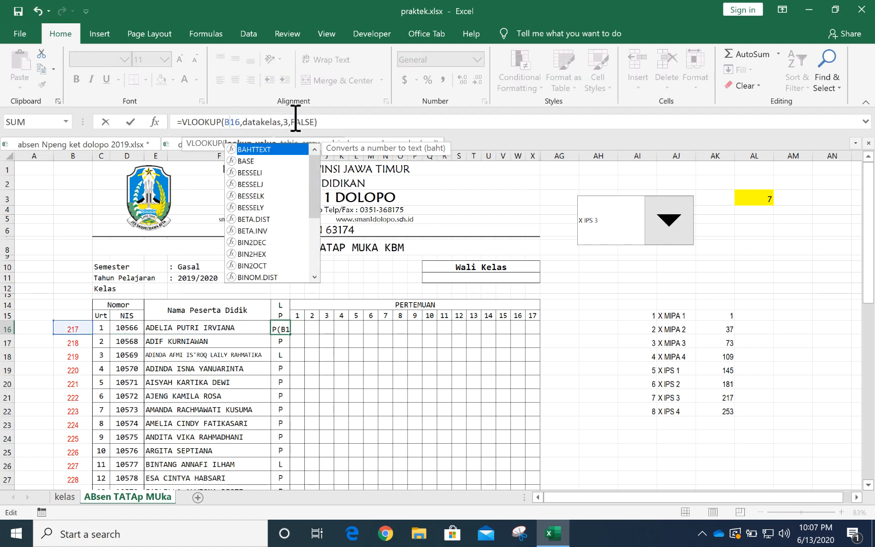
pyautogui.click(287, 124)
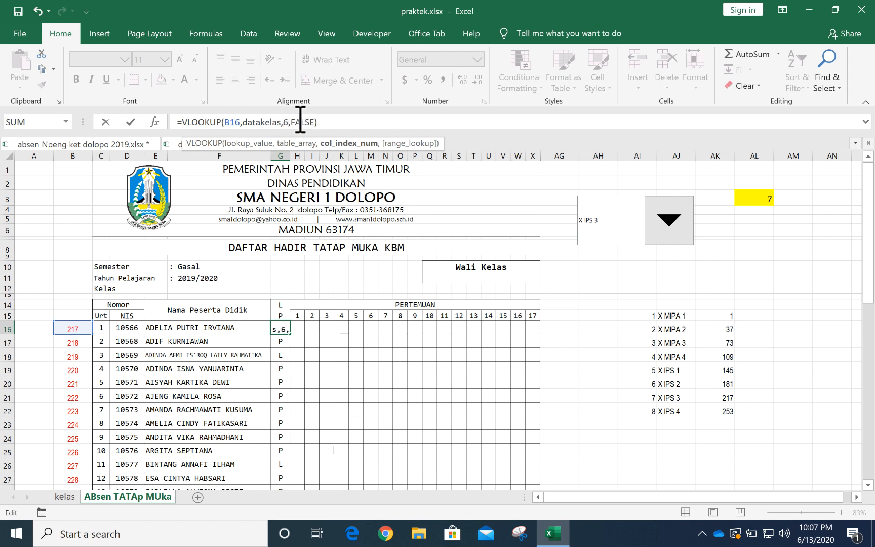
pyautogui.press('Return')
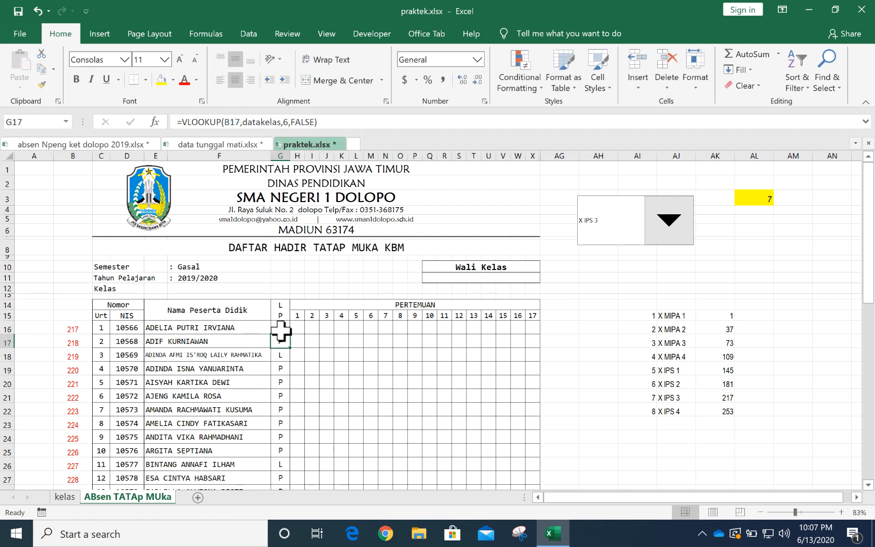
# Try to fill the first row's lookup formulas in C16:G16 down to row 51 in one go.
pyautogui.click(281, 330)
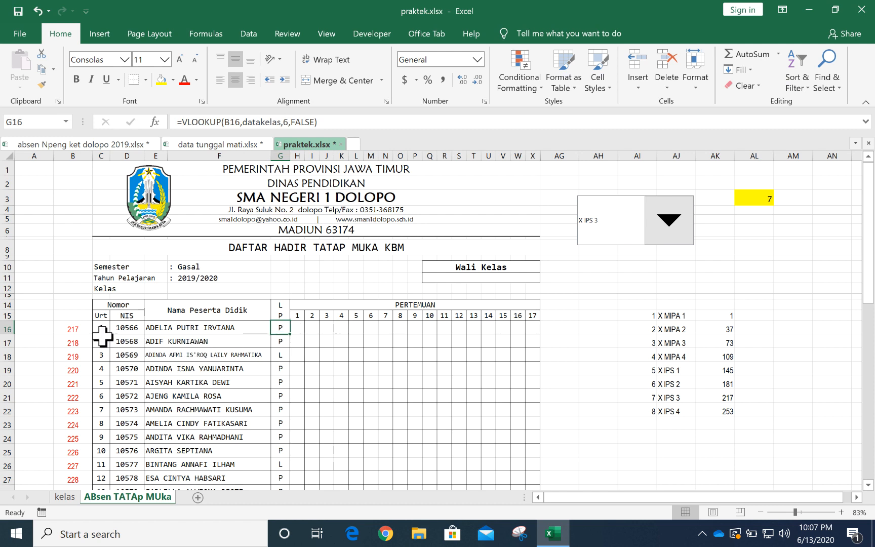
pyautogui.click(164, 328)
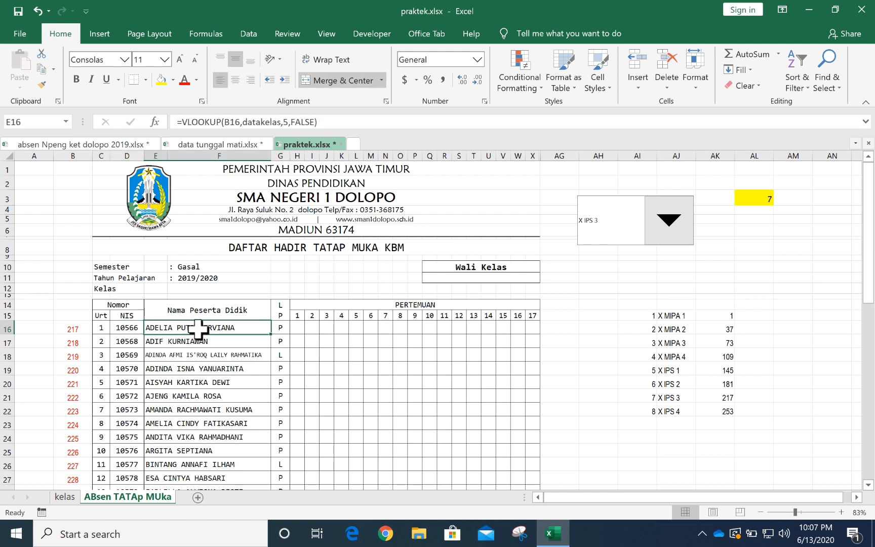
pyautogui.click(280, 329)
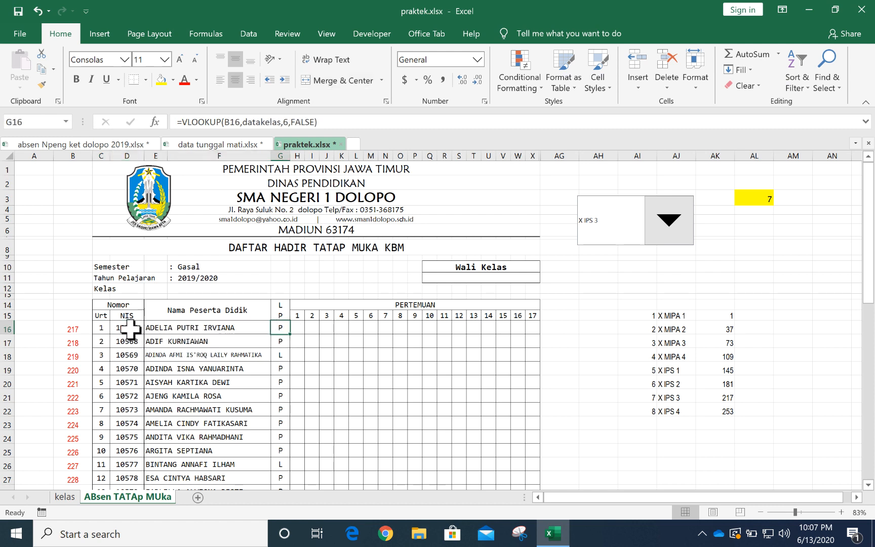
pyautogui.moveTo(101, 330); pyautogui.dragTo(293, 337)
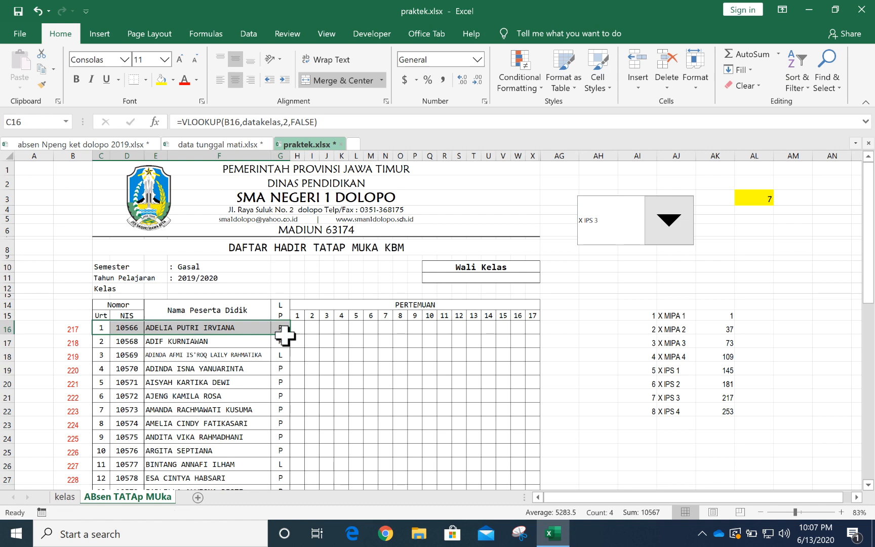
pyautogui.moveTo(292, 334); pyautogui.dragTo(289, 461)
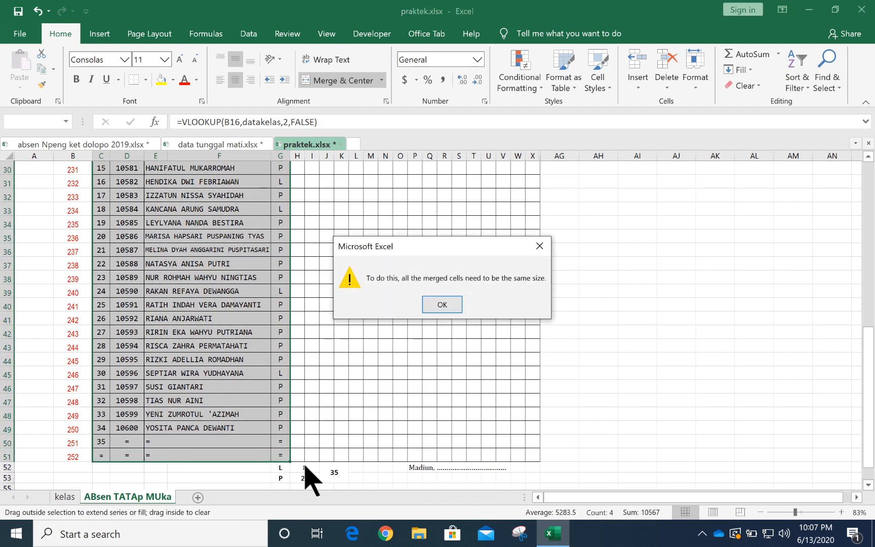
pyautogui.click(438, 305)
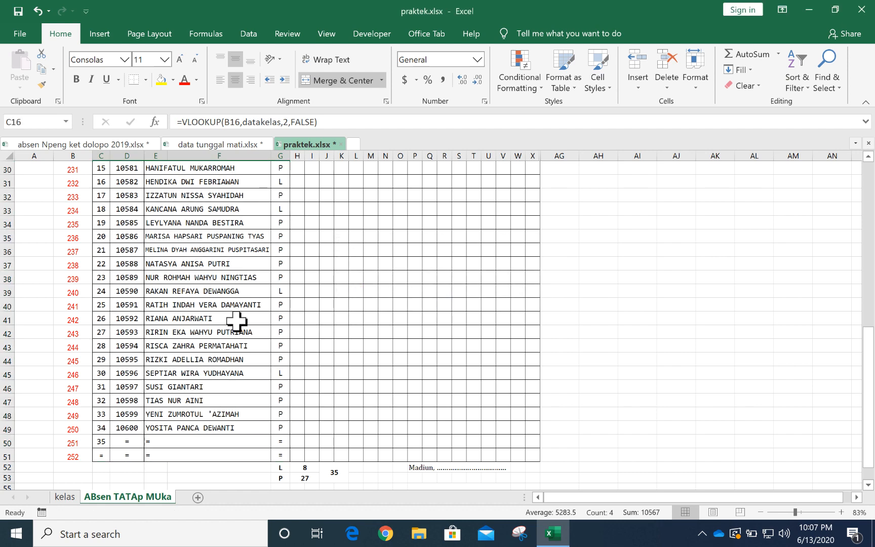
# Fill the student name lookup formula from E16 down through row 51.
pyautogui.scroll(10, 231, 319)
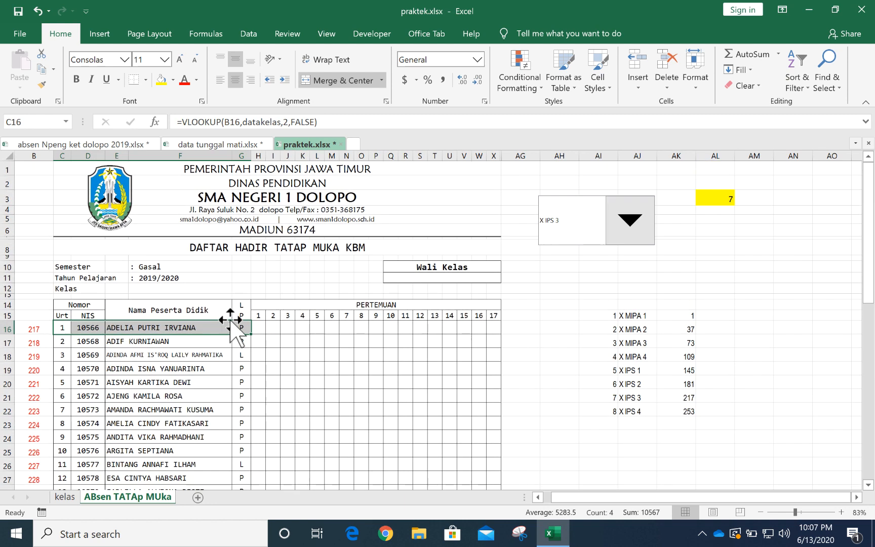
pyautogui.click(168, 330)
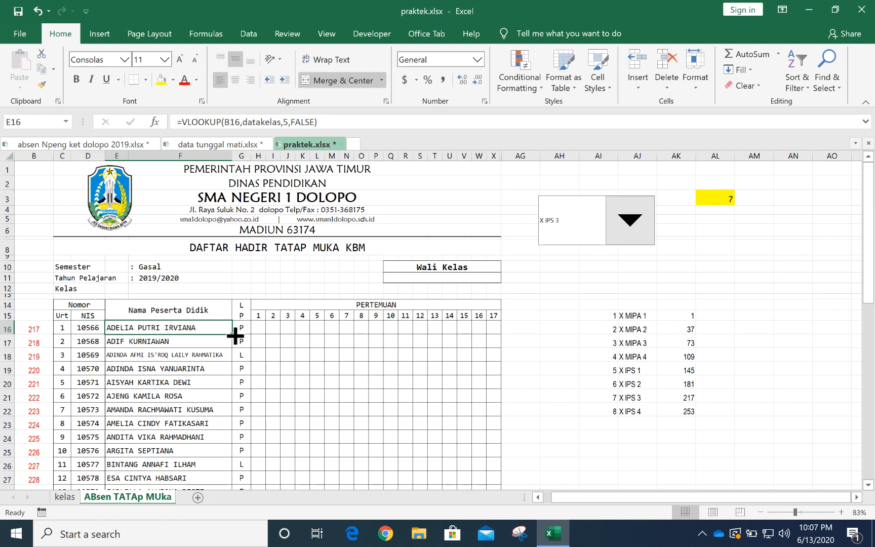
pyautogui.moveTo(232, 334); pyautogui.dragTo(214, 460)
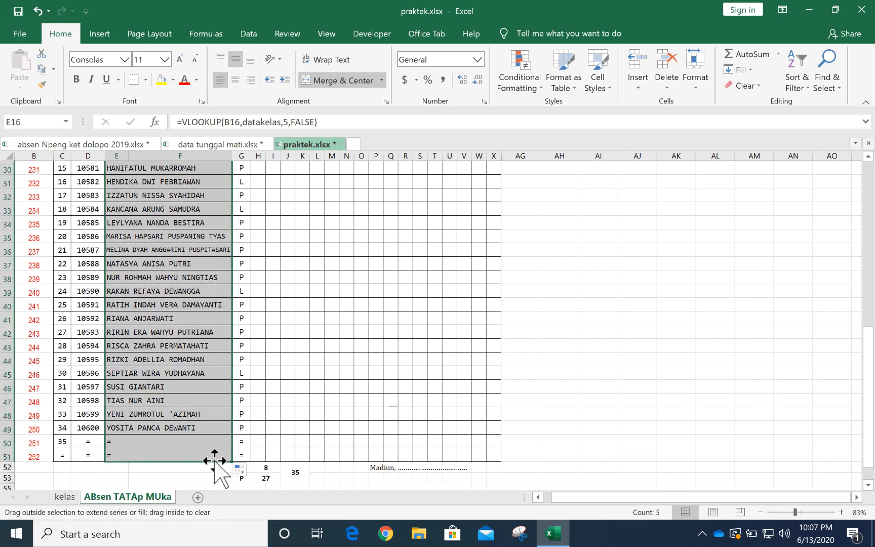
# Fill the Urt and NIS lookups in C16:D16 and the L/P lookup in G16 down their columns.
pyautogui.scroll(8, 196, 385)
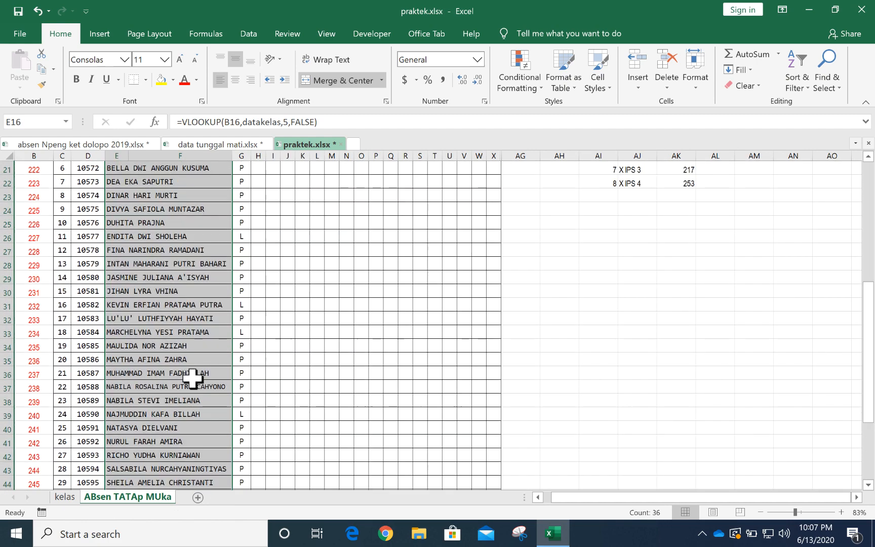
pyautogui.scroll(1, 100, 256)
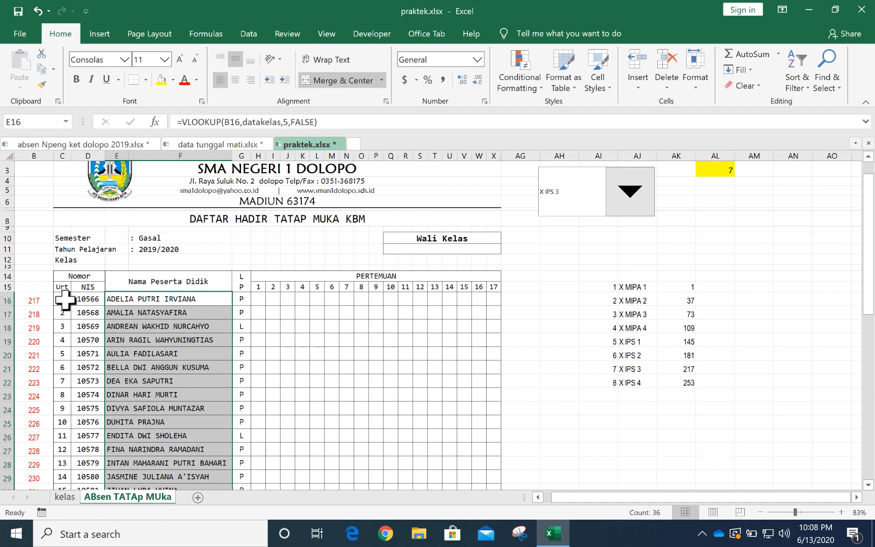
pyautogui.click(62, 299)
pyautogui.moveTo(64, 299); pyautogui.dragTo(88, 299)
pyautogui.doubleClick(105, 305)
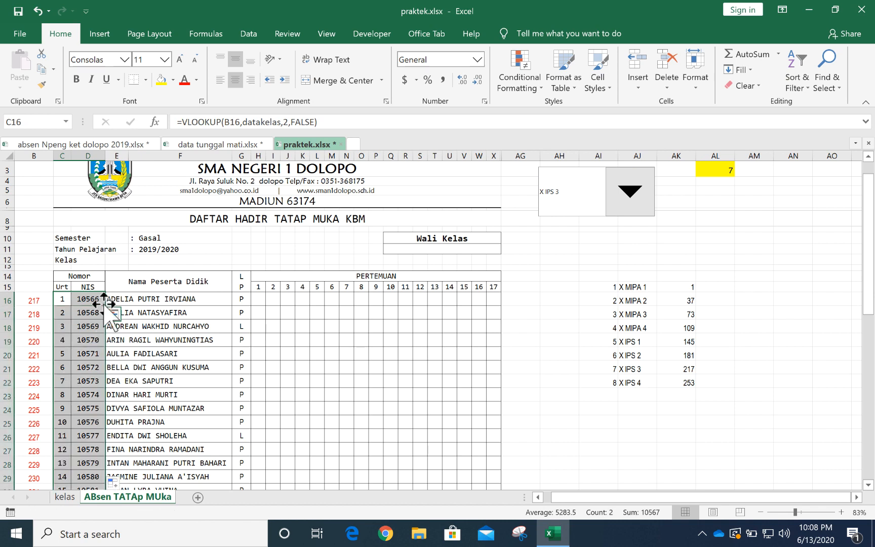
pyautogui.click(248, 301)
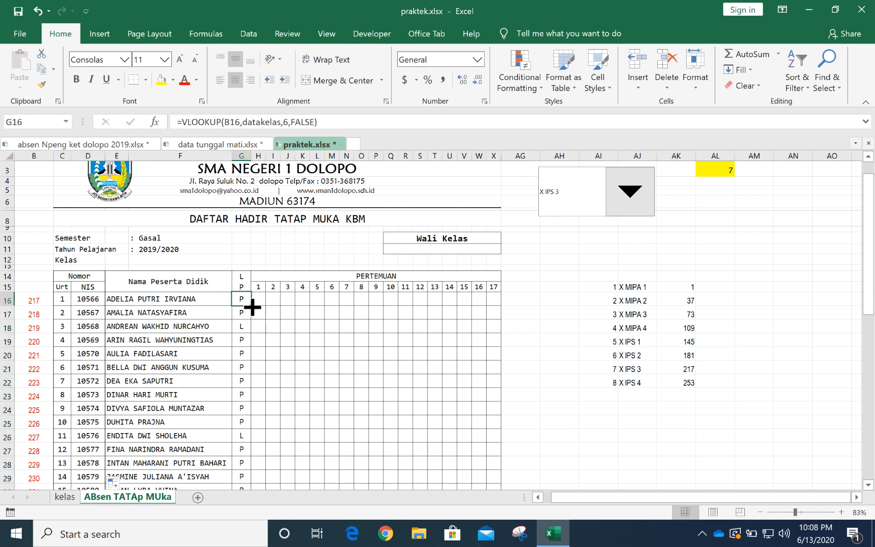
pyautogui.doubleClick(252, 307)
# Re-enter the gender total labels below the table, L in G52 and P in G53.
pyautogui.hscroll(-1, 294, 345)
pyautogui.scroll(-3, 295, 344)
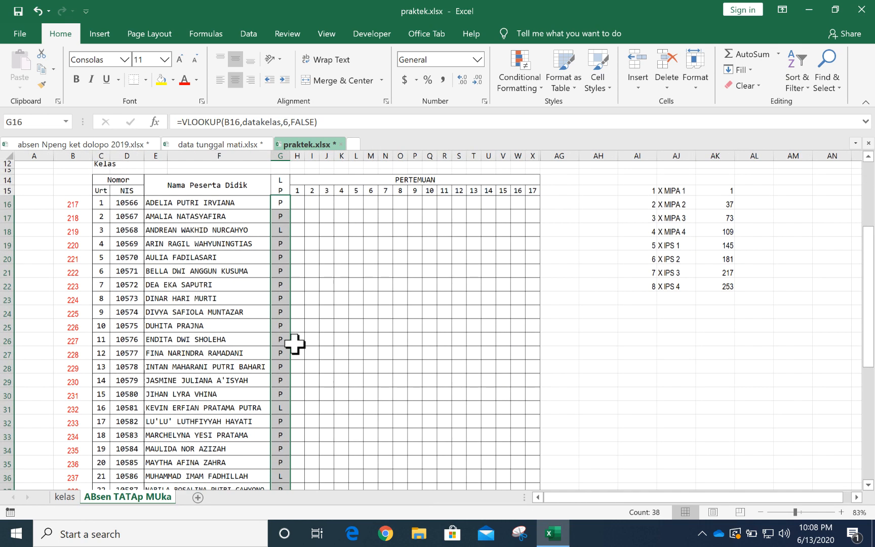
pyautogui.scroll(-9, 294, 344)
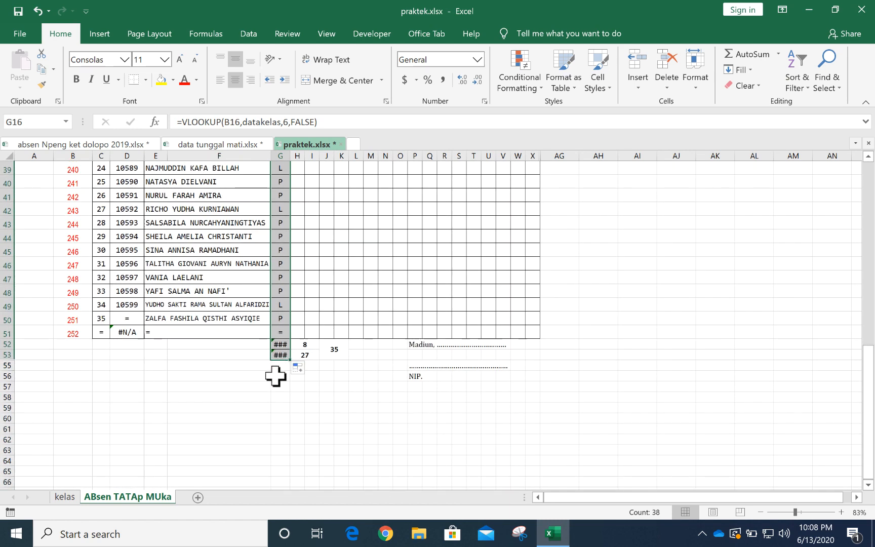
pyautogui.click(280, 345)
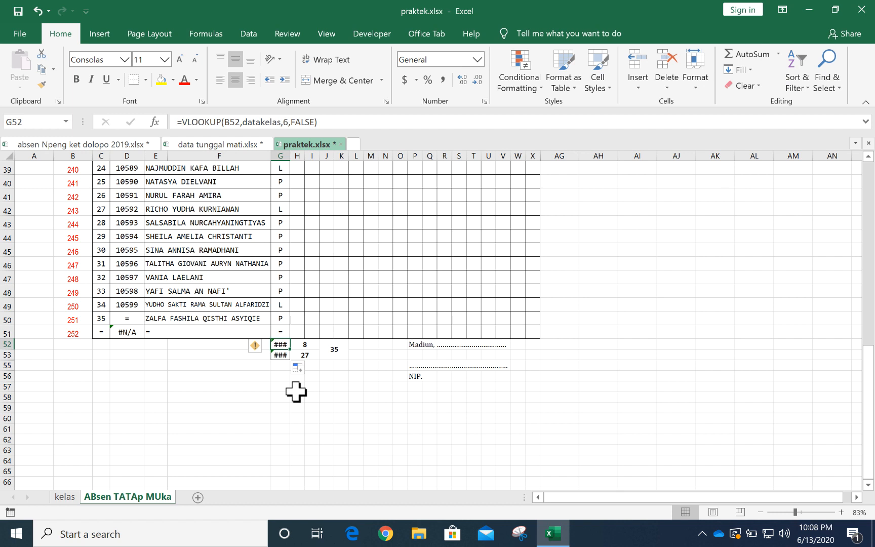
pyautogui.press('super')
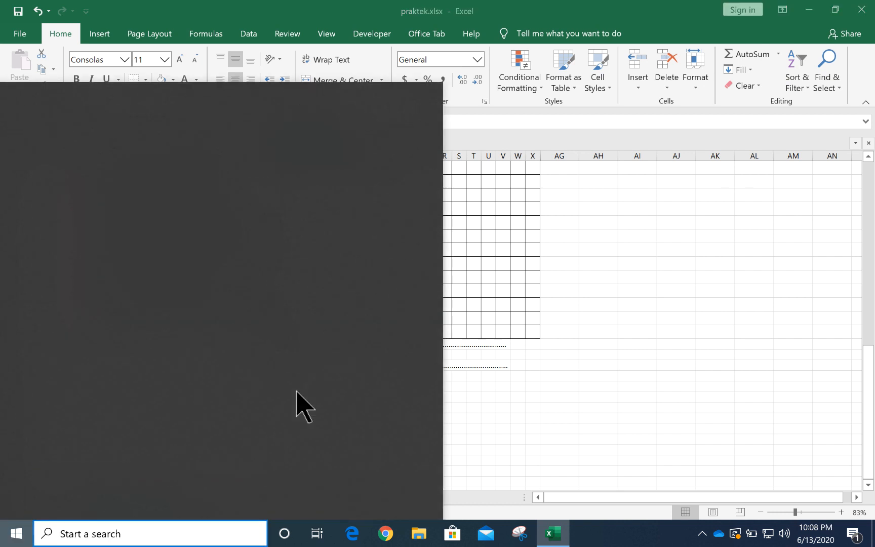
pyautogui.click(515, 392)
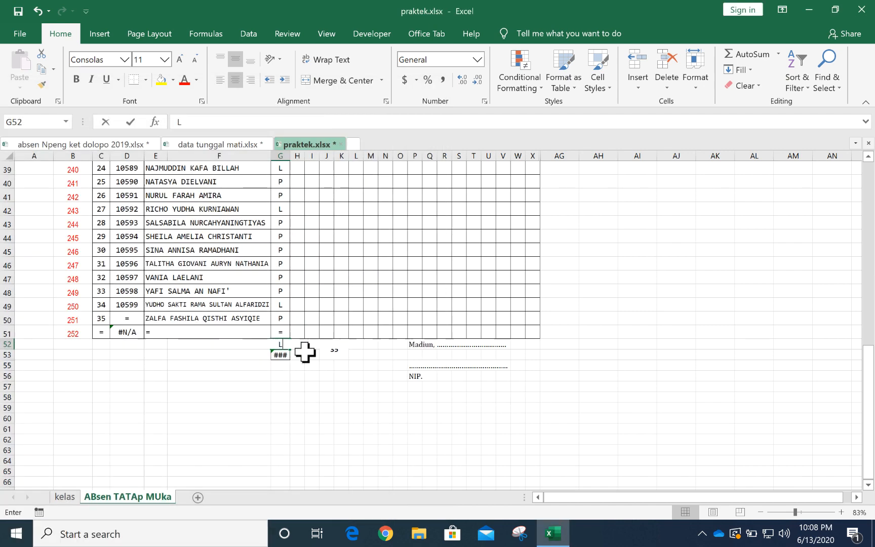
pyautogui.click(278, 356)
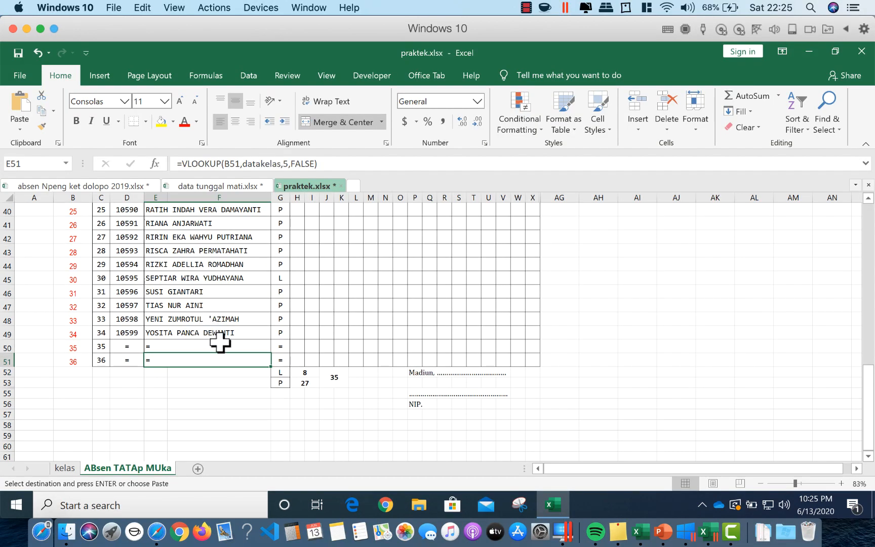
# Choose class X MIPA 2 in the combo box beside the attendance sheet header.
pyautogui.hscroll(1, 275, 349)
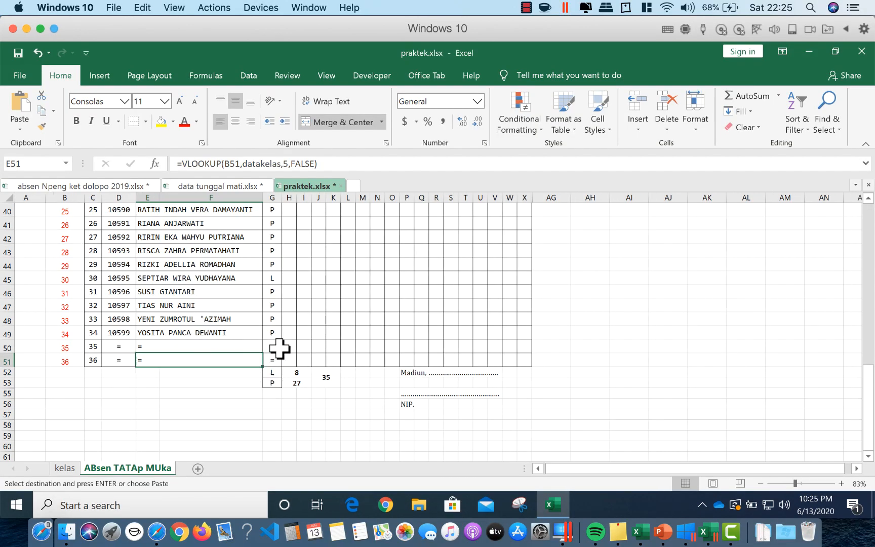
pyautogui.scroll(13, 280, 348)
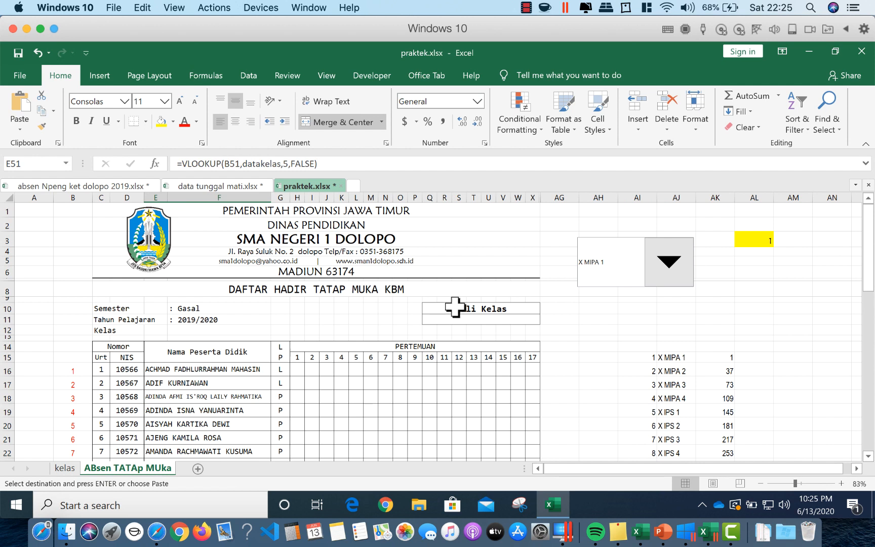
pyautogui.click(668, 264)
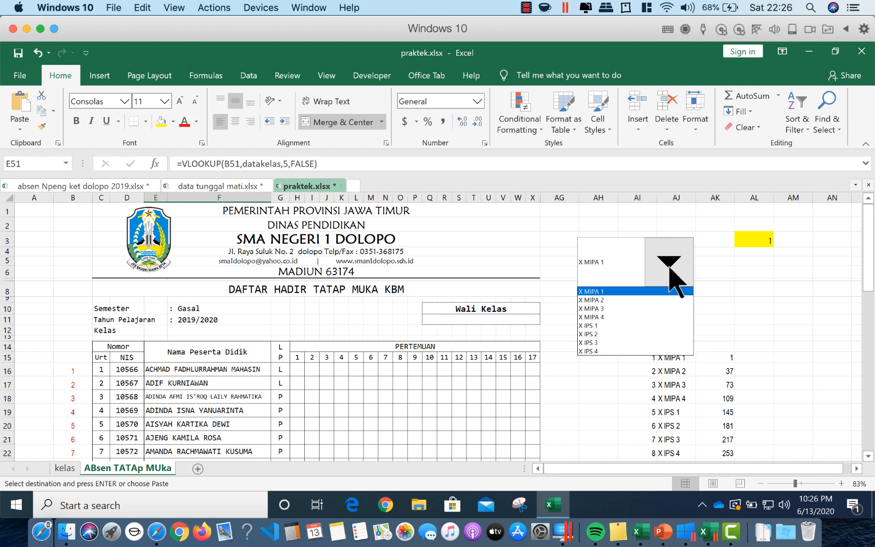
pyautogui.click(622, 302)
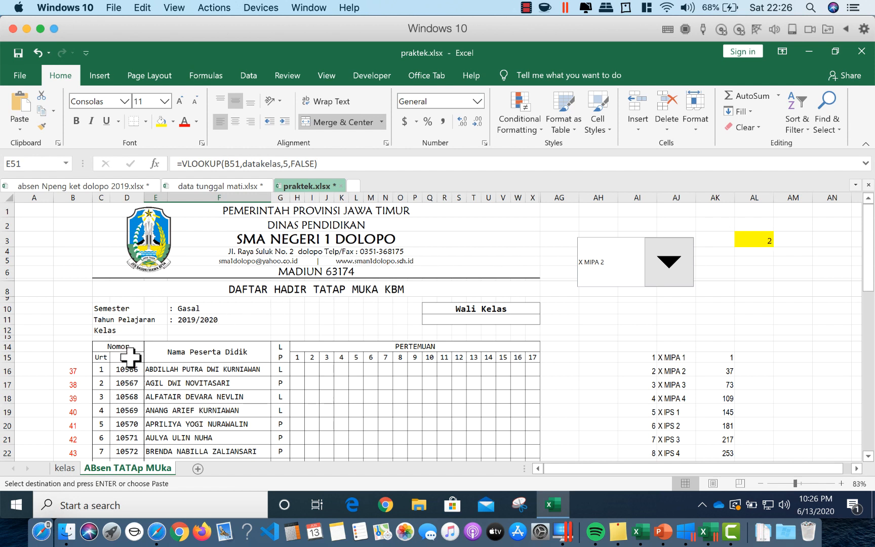
# Examine the formulas in B16 and AK16 and the row numbers down column B for X MIPA 2.
pyautogui.click(71, 370)
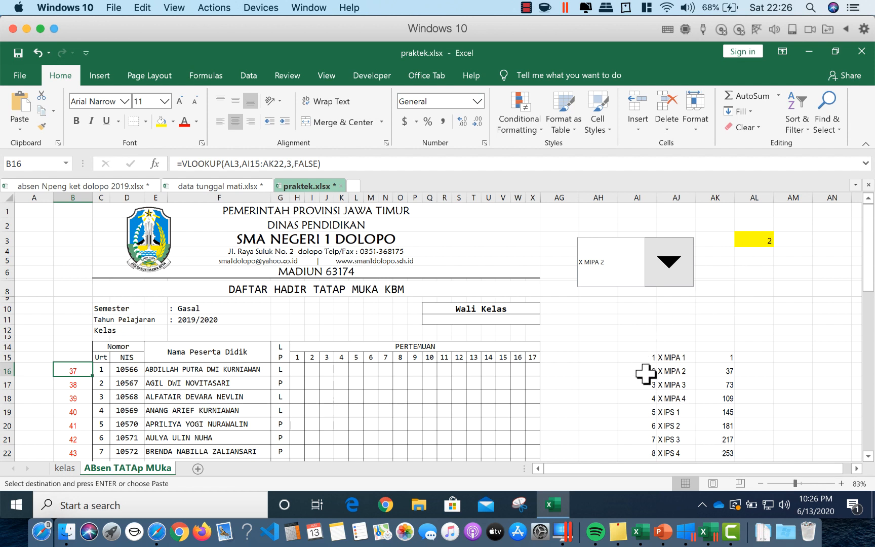
pyautogui.click(725, 369)
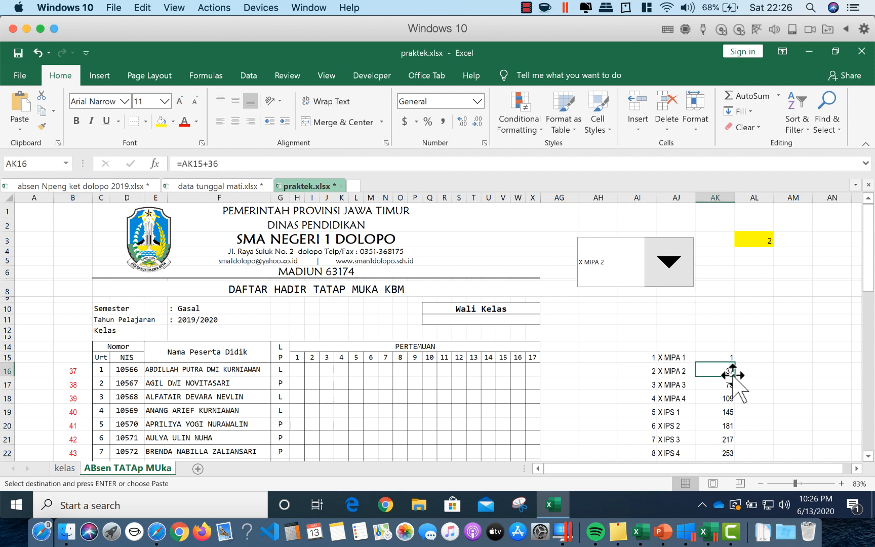
pyautogui.click(73, 372)
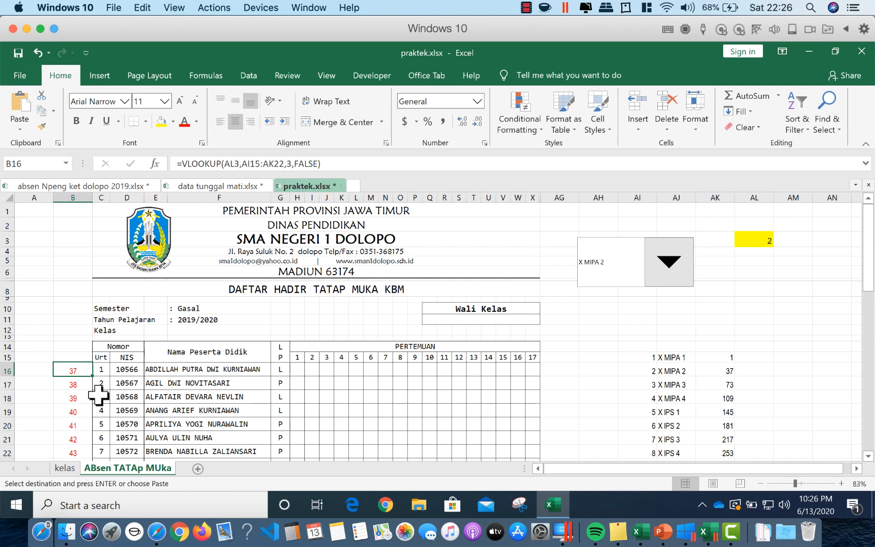
pyautogui.scroll(-5, 93, 389)
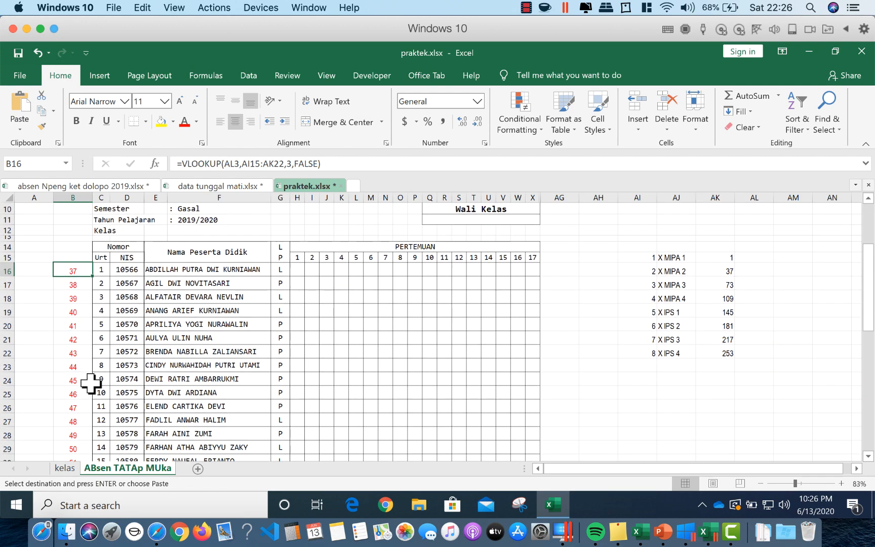
pyautogui.scroll(-6, 91, 383)
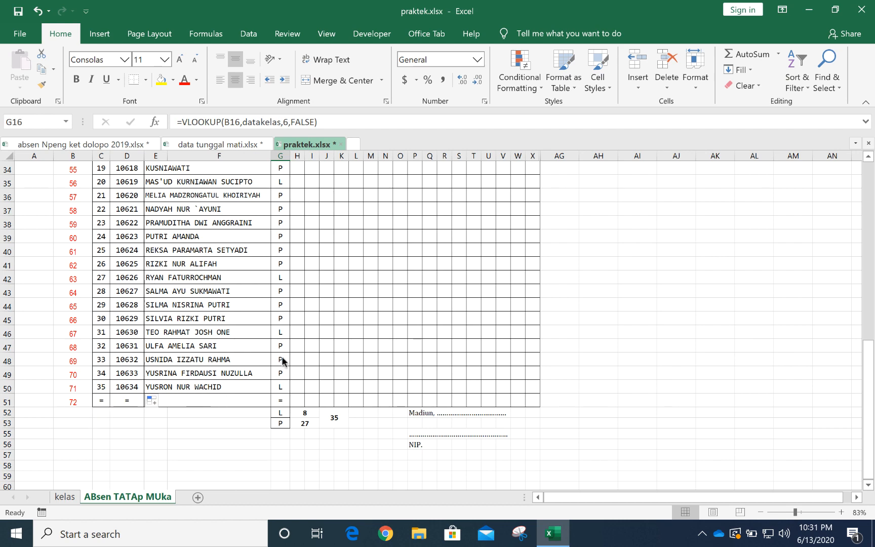
# Switch the class combo box to X IPS 4.
pyautogui.scroll(11, 317, 320)
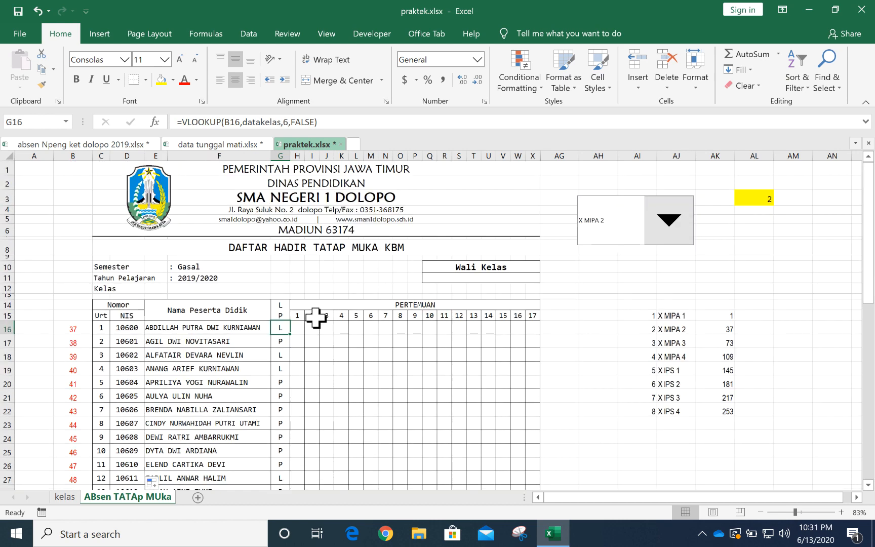
pyautogui.scroll(-2, 316, 318)
pyautogui.scroll(2, 314, 316)
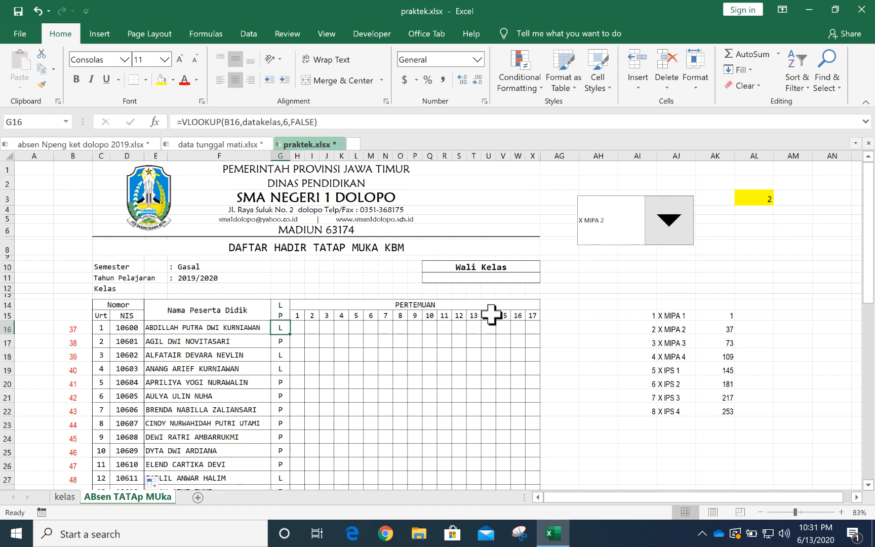
pyautogui.click(667, 228)
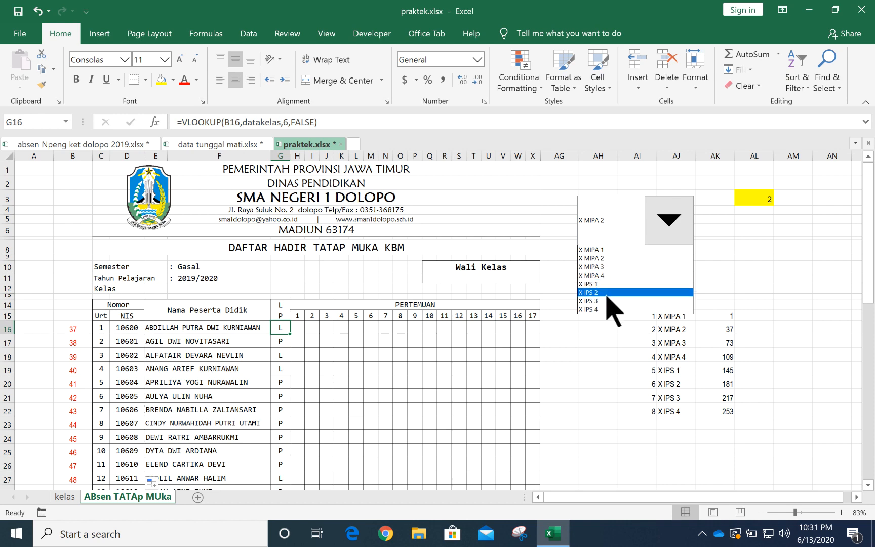
pyautogui.click(600, 309)
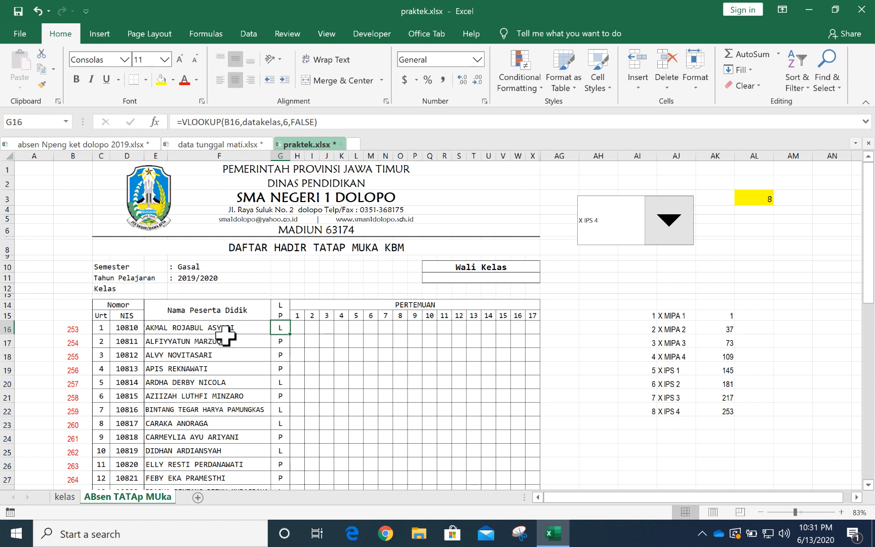
# Check the first X IPS 4 student's NIS lookup in D16 against that student's name and NIS on the kelas sheet.
pyautogui.click(128, 332)
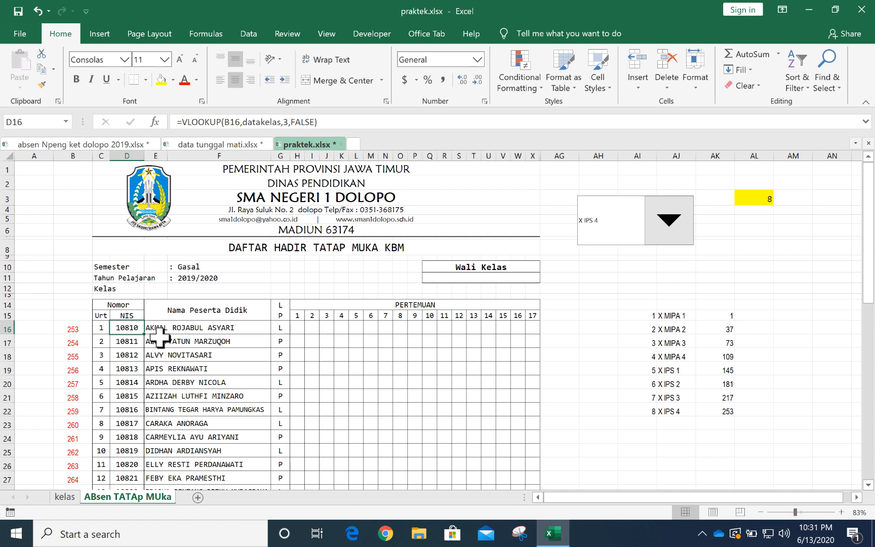
pyautogui.click(65, 496)
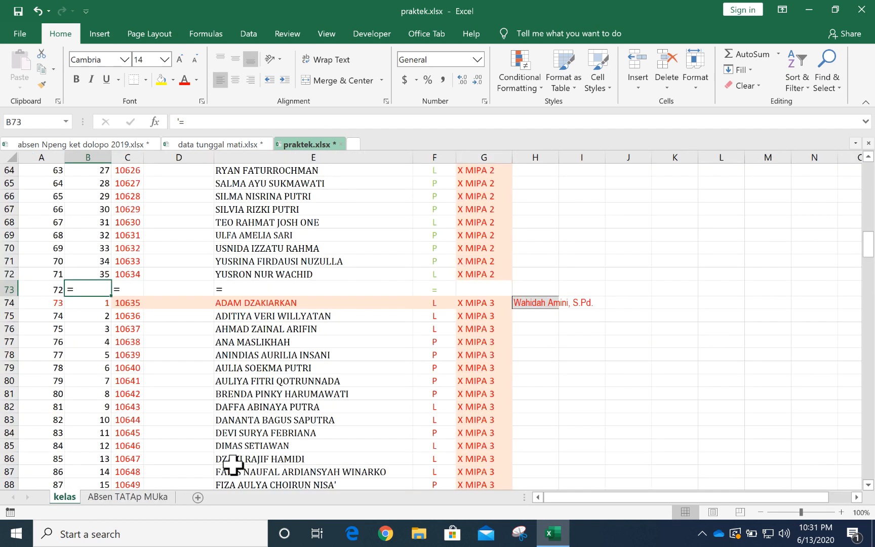
pyautogui.scroll(20, 345, 376)
pyautogui.scroll(-20, 345, 376)
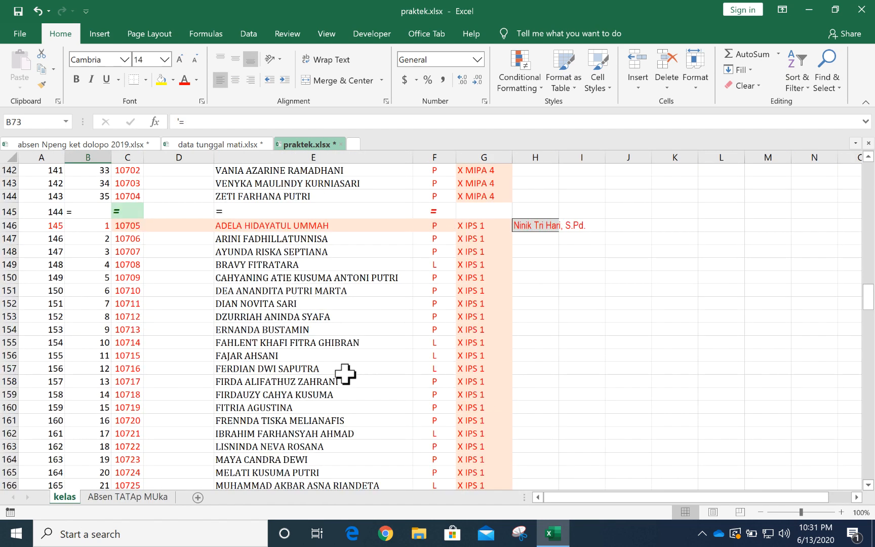
pyautogui.scroll(20, 345, 375)
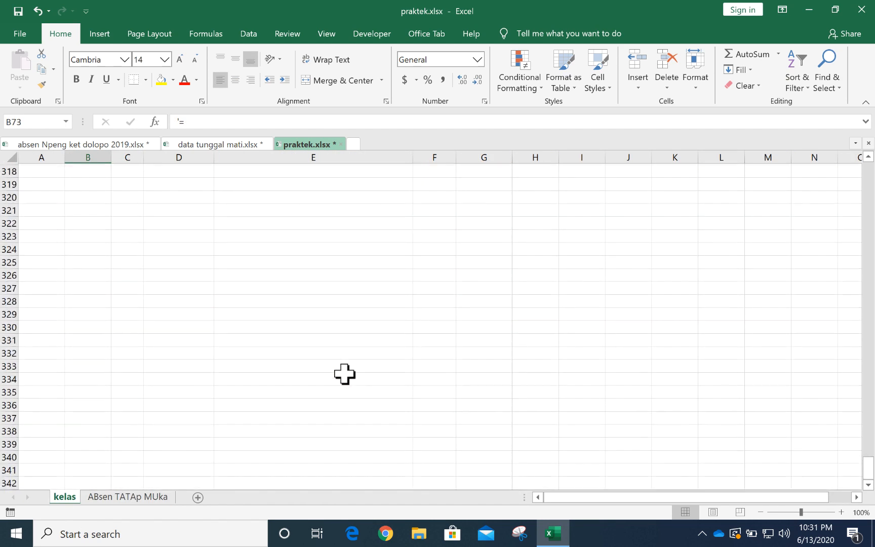
pyautogui.scroll(6, 345, 375)
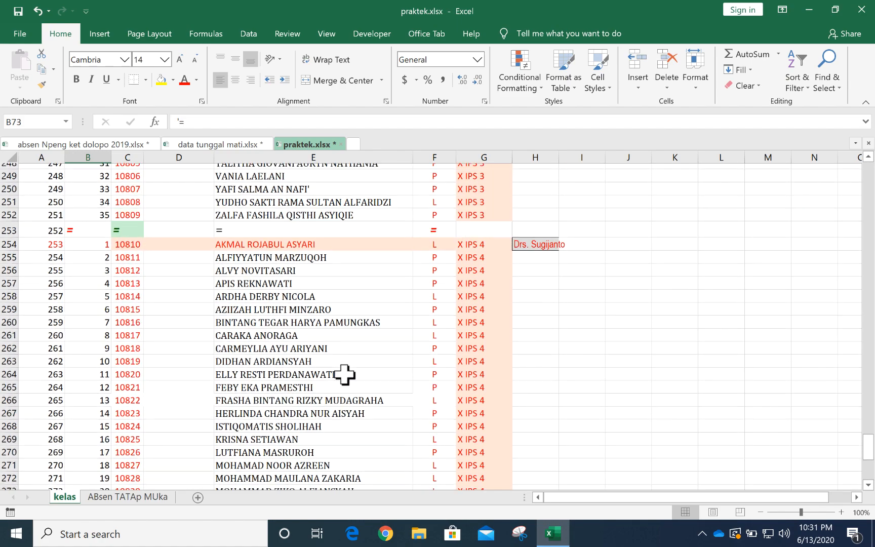
pyautogui.click(252, 264)
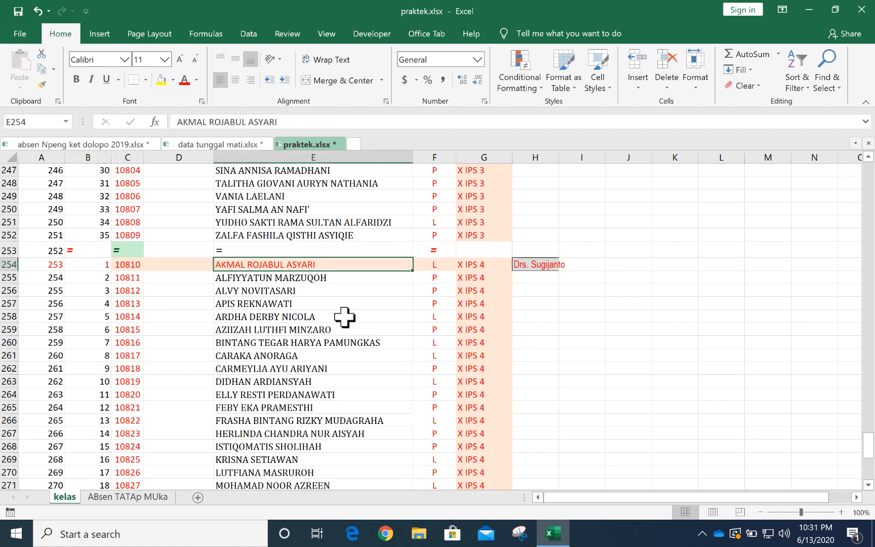
pyautogui.click(118, 261)
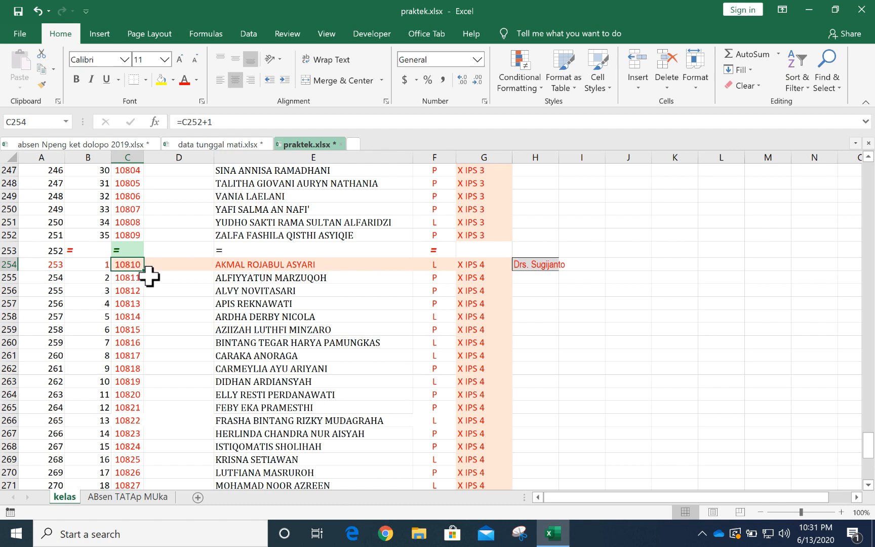
# Compare the X IPS 4 student list on the ABsen TATAp MUka sheet with the source rows on the kelas sheet.
pyautogui.click(151, 499)
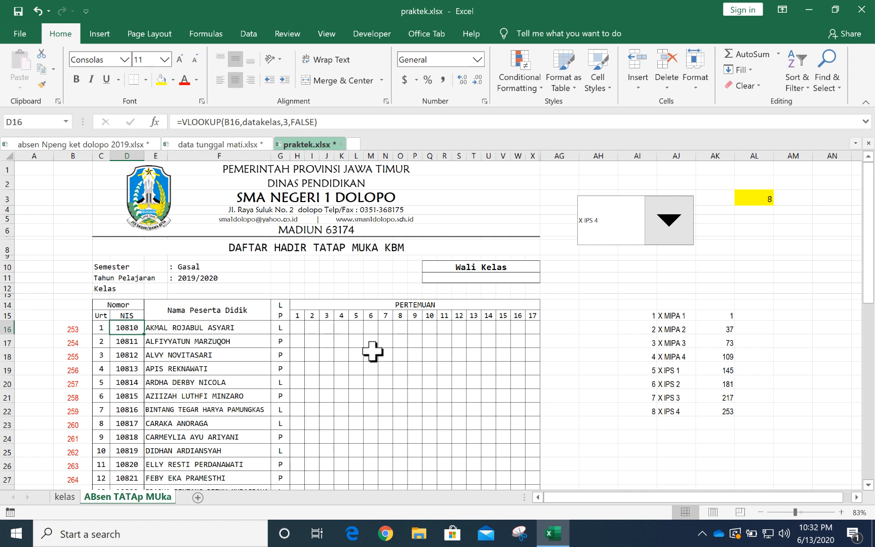
pyautogui.click(66, 499)
pyautogui.click(133, 498)
pyautogui.click(67, 498)
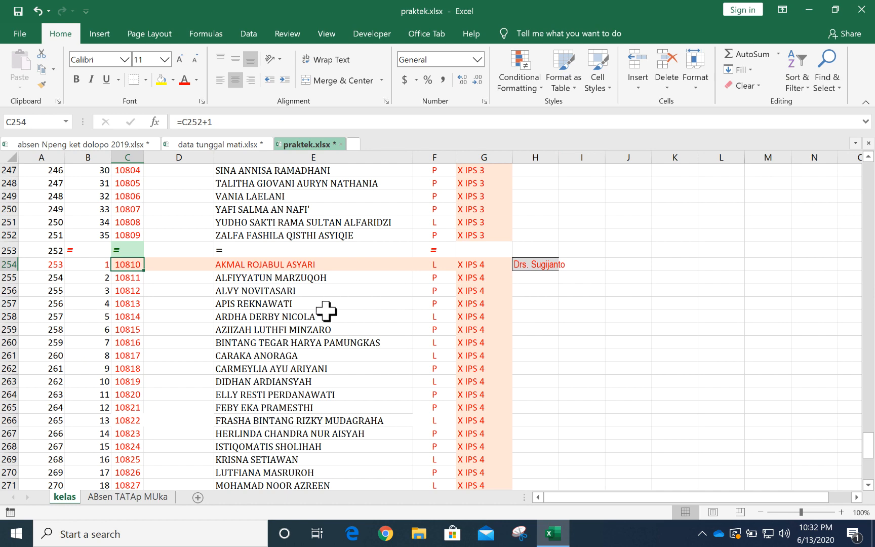
# Examine the "=" placeholder rows 36 and 37 between X MIPA 1 and X MIPA 2 on the kelas sheet.
pyautogui.scroll(20, 280, 268)
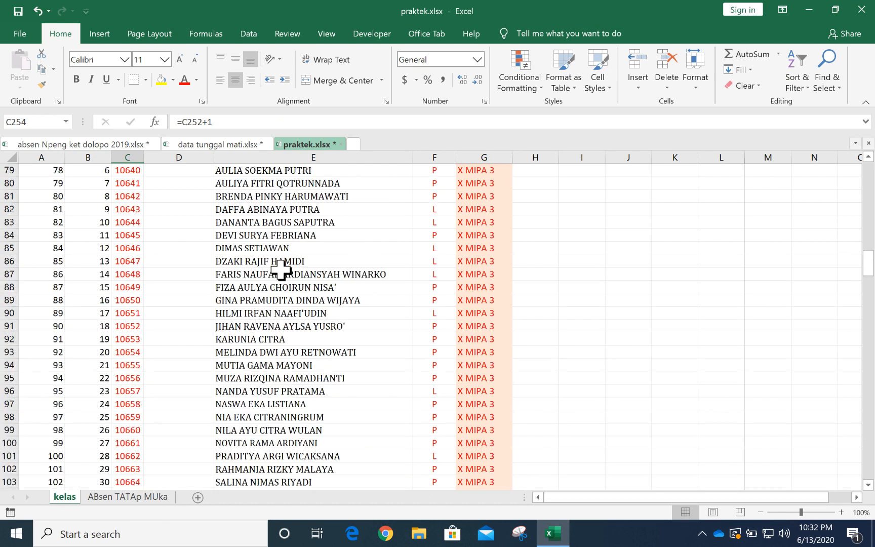
pyautogui.scroll(-7, 276, 262)
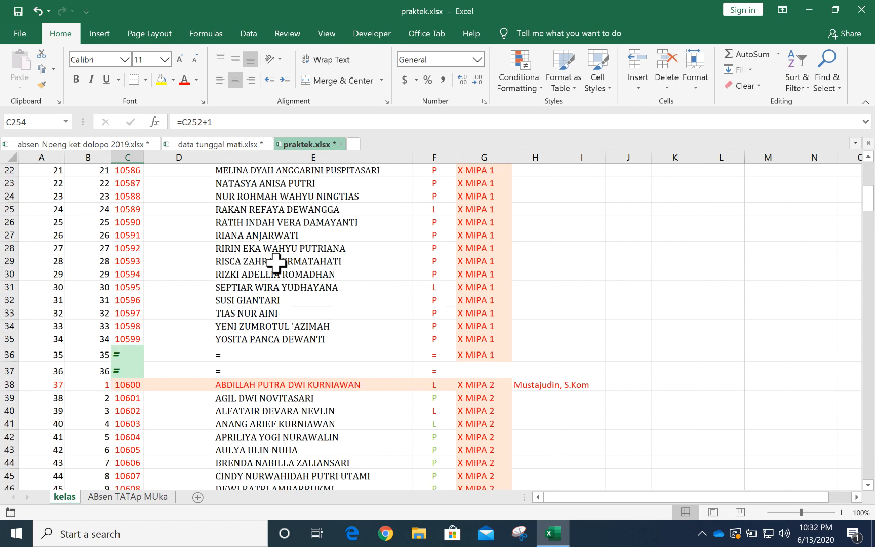
pyautogui.scroll(7, 276, 263)
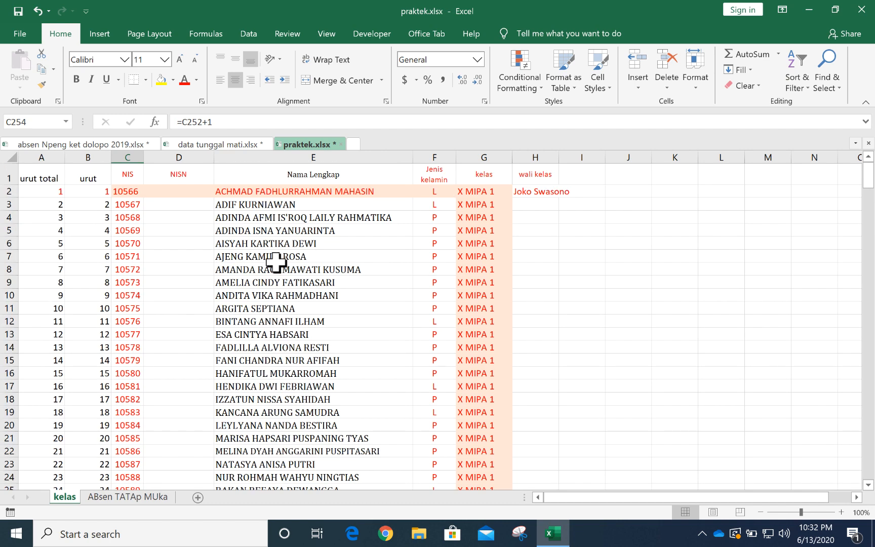
pyautogui.scroll(-7, 276, 262)
pyautogui.click(119, 355)
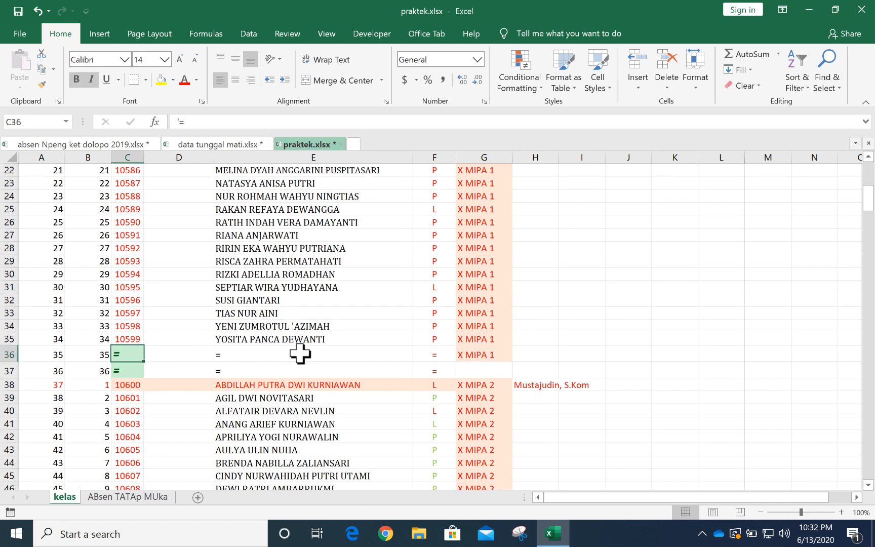
pyautogui.click(299, 354)
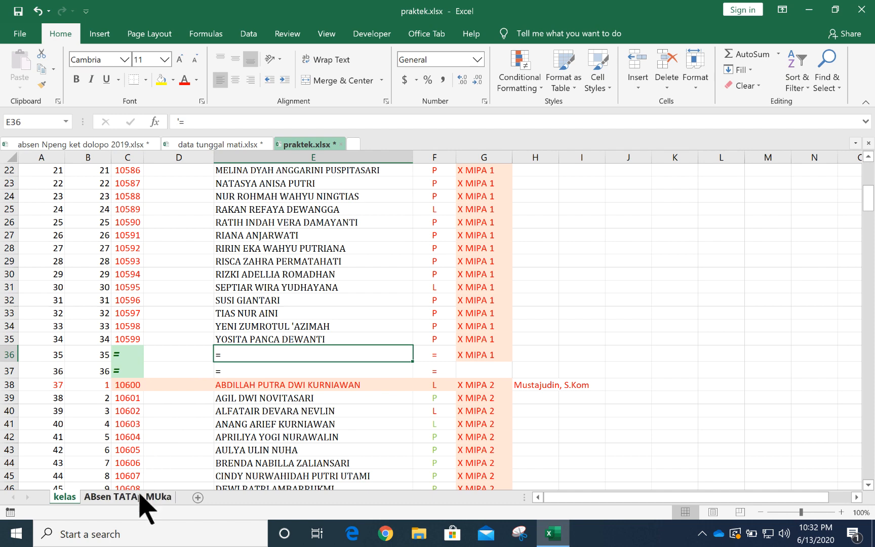
# Inspect the blank Wali Kelas and Kelas fields, linked cell AL3 and the class list on the ABsen TATAp MUka sheet.
pyautogui.click(154, 496)
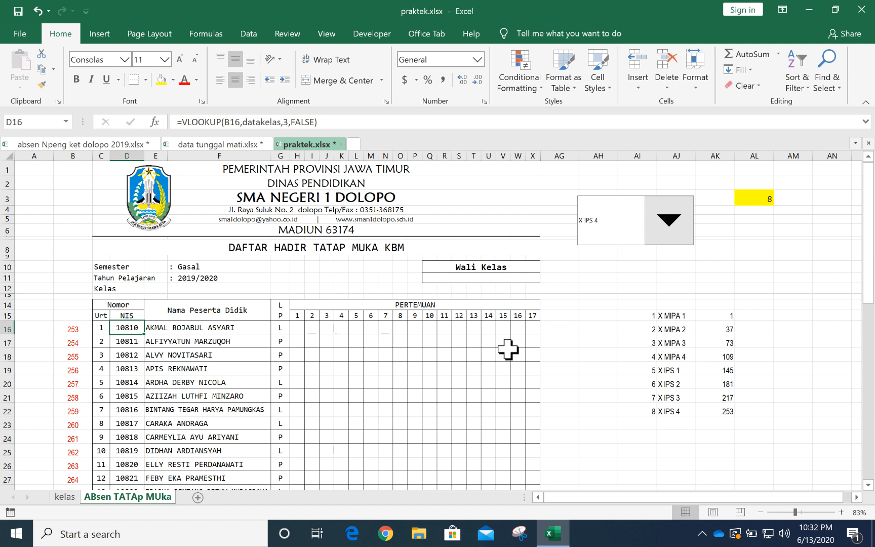
pyautogui.click(452, 278)
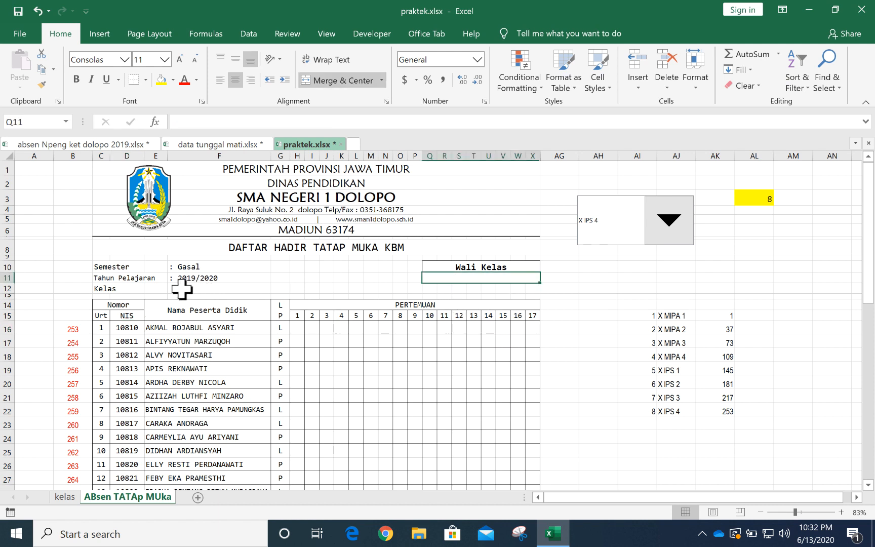
pyautogui.click(222, 289)
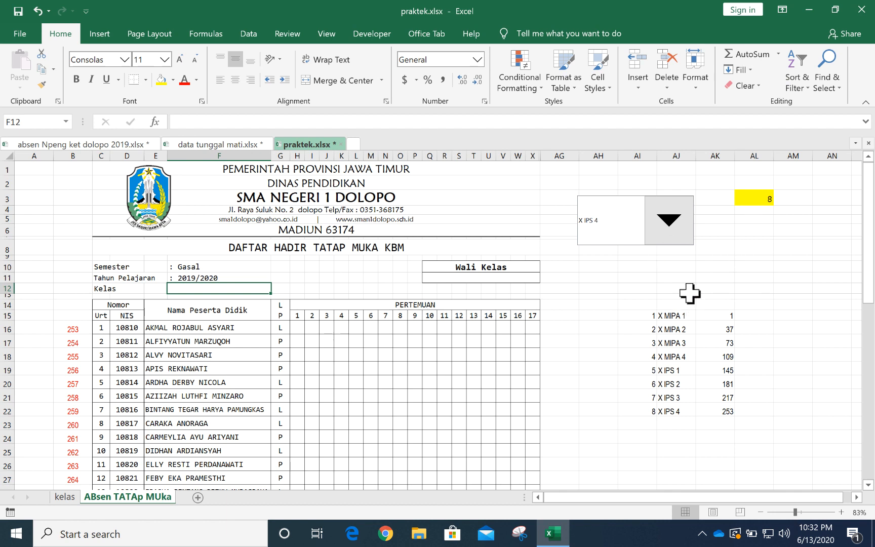
pyautogui.click(750, 200)
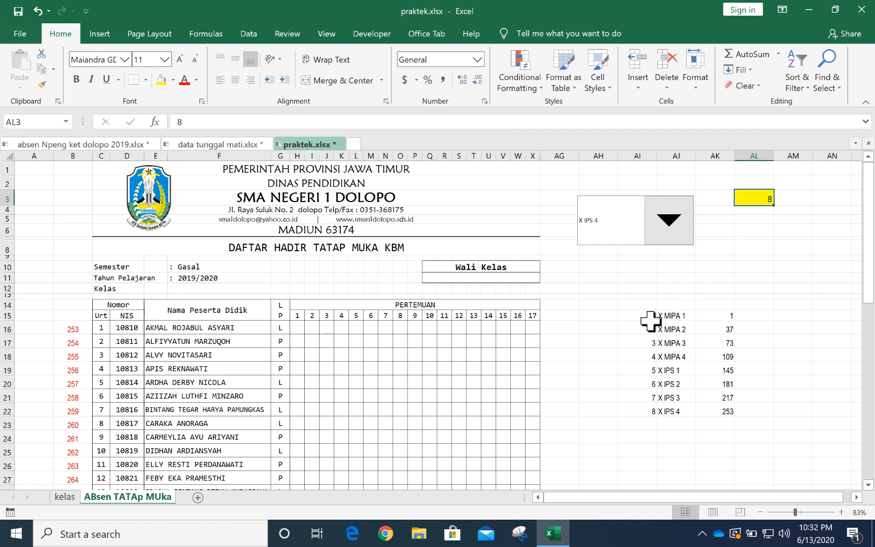
pyautogui.moveTo(650, 318); pyautogui.dragTo(668, 411)
pyautogui.click(676, 425)
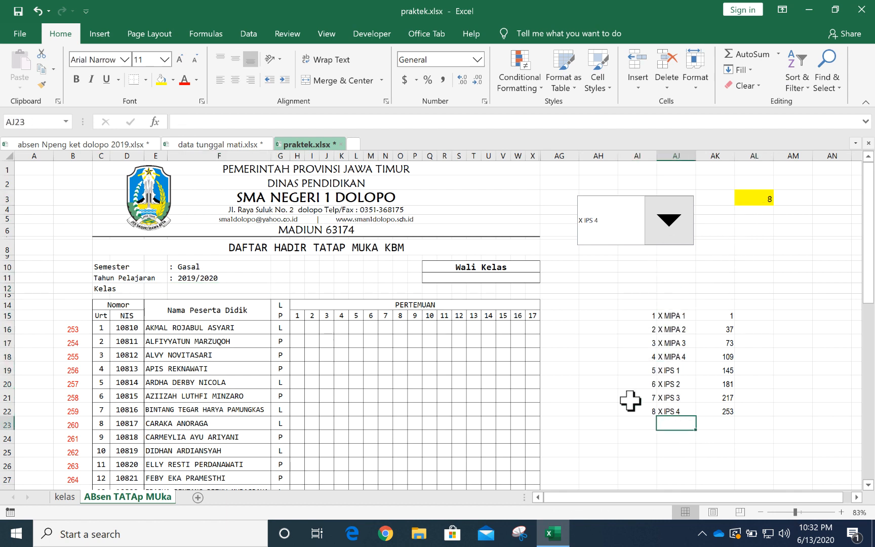
# Compare the Wali Kelas cell Q11 with the X MIPA 2 homeroom teacher entry in H38 on the kelas sheet.
pyautogui.click(464, 280)
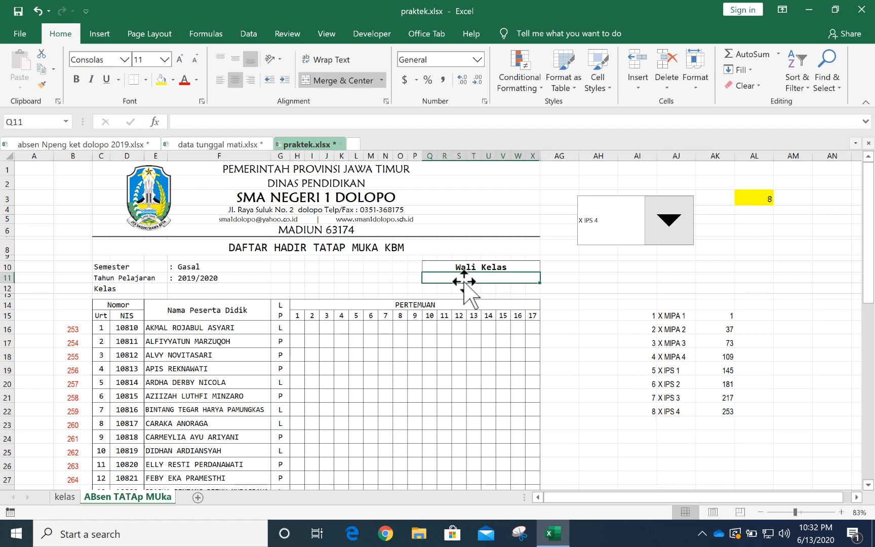
pyautogui.click(65, 501)
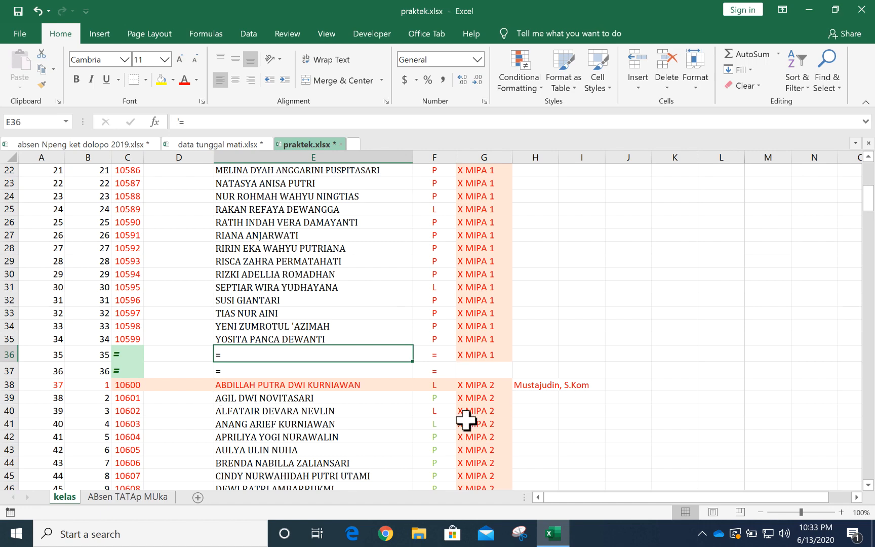
pyautogui.click(536, 385)
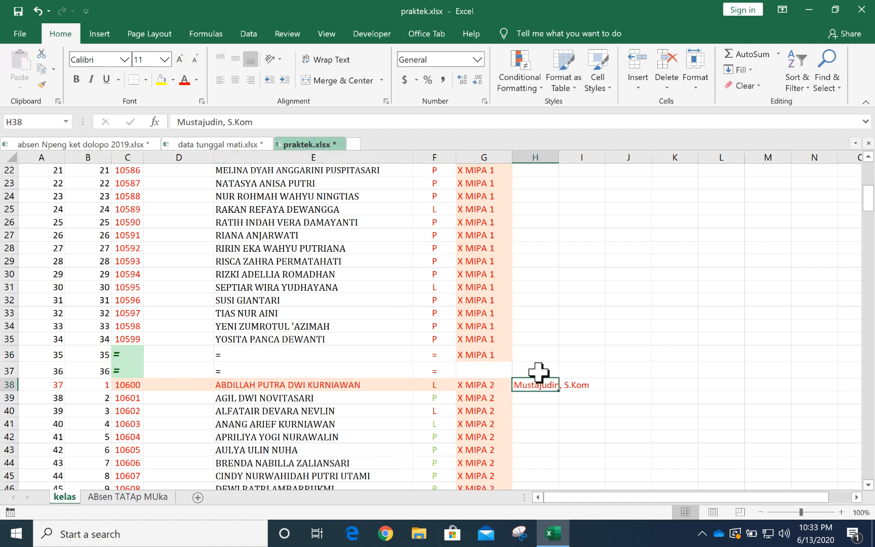
# Copy the ABsen TATAp MUka sheet to the end of the workbook and name the copy Nilai Pengetahuan.
pyautogui.click(126, 496)
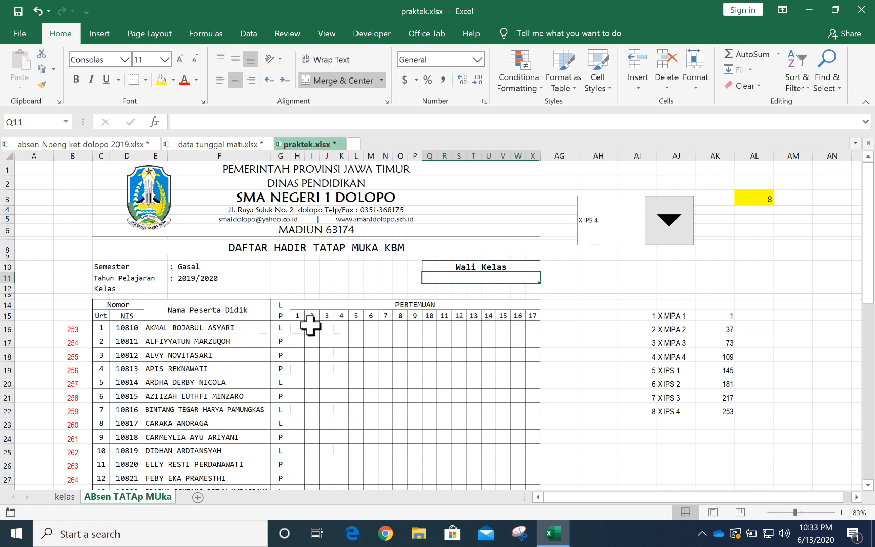
pyautogui.rightClick(141, 499)
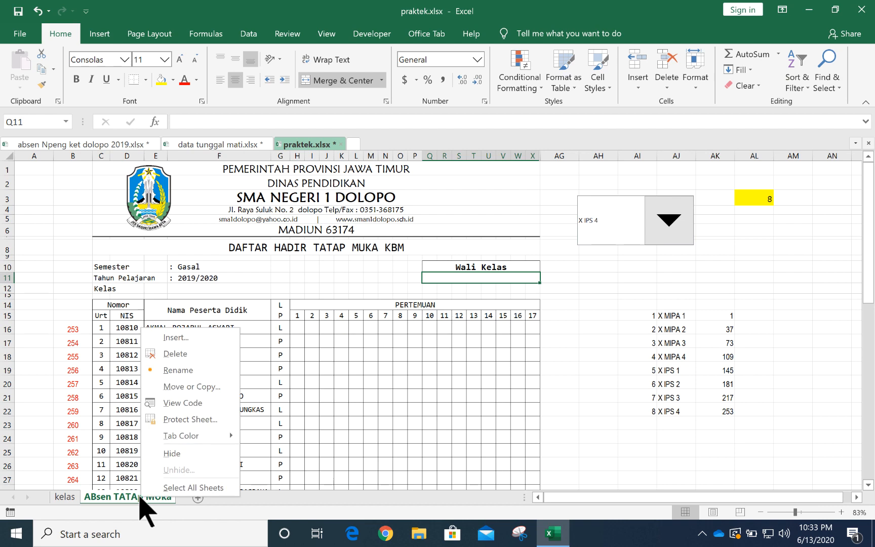
pyautogui.click(207, 402)
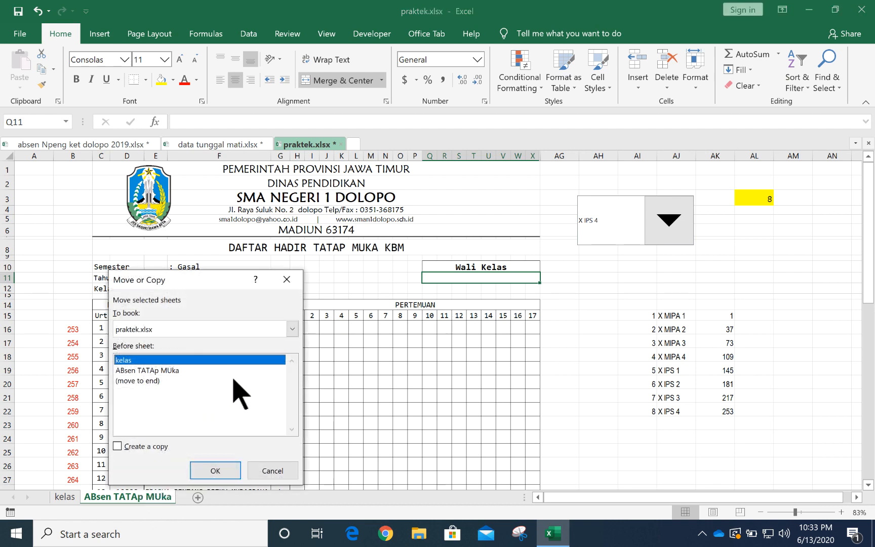
pyautogui.click(117, 447)
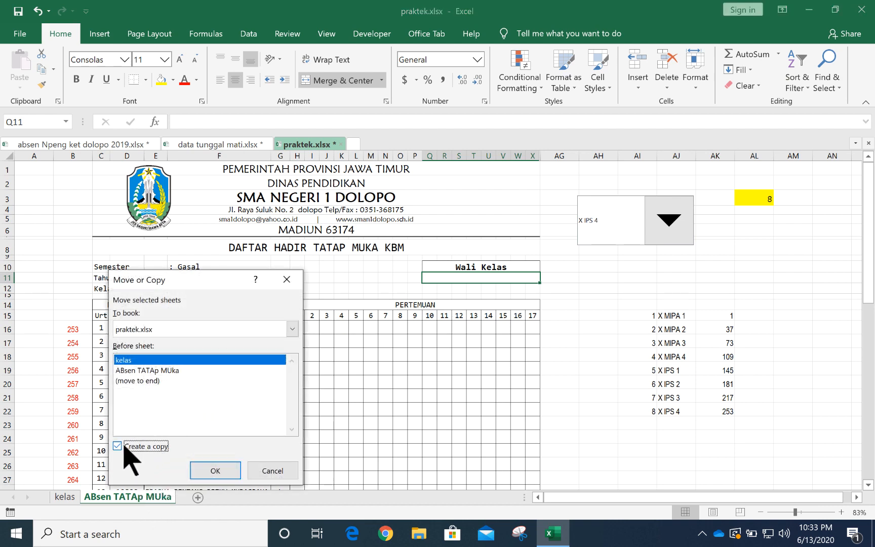
pyautogui.click(140, 380)
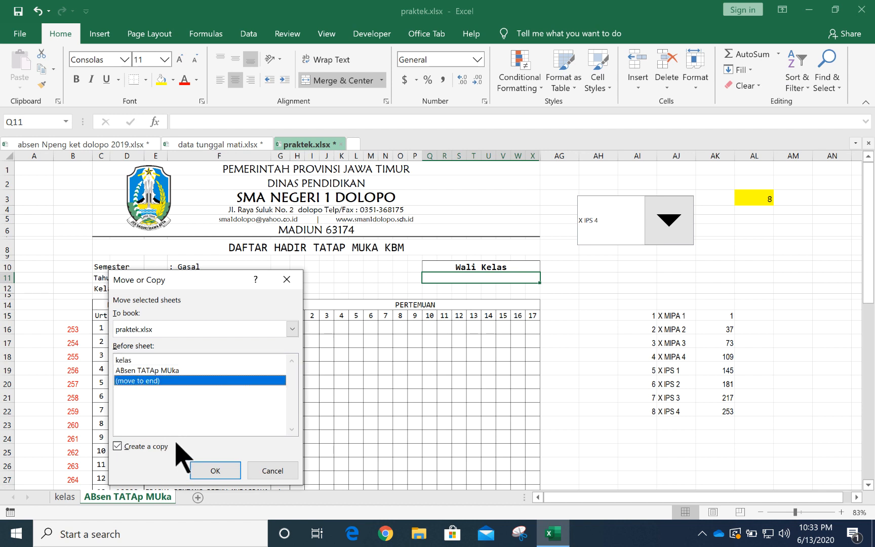
pyautogui.click(211, 471)
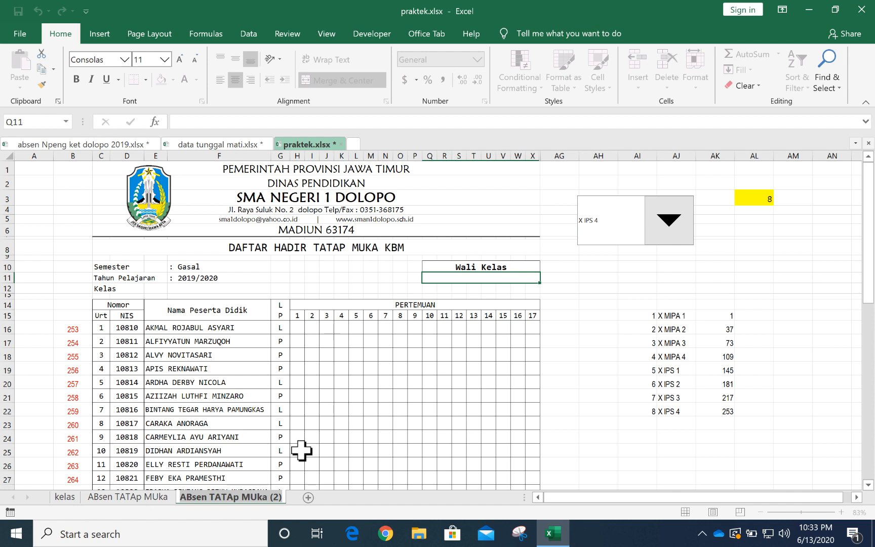
pyautogui.write('Nilai Pengetahuan')
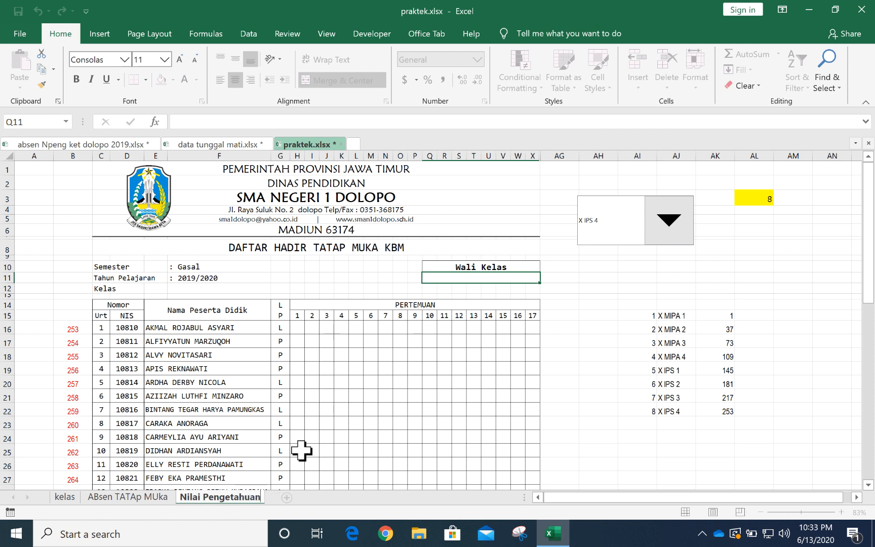
pyautogui.click(281, 464)
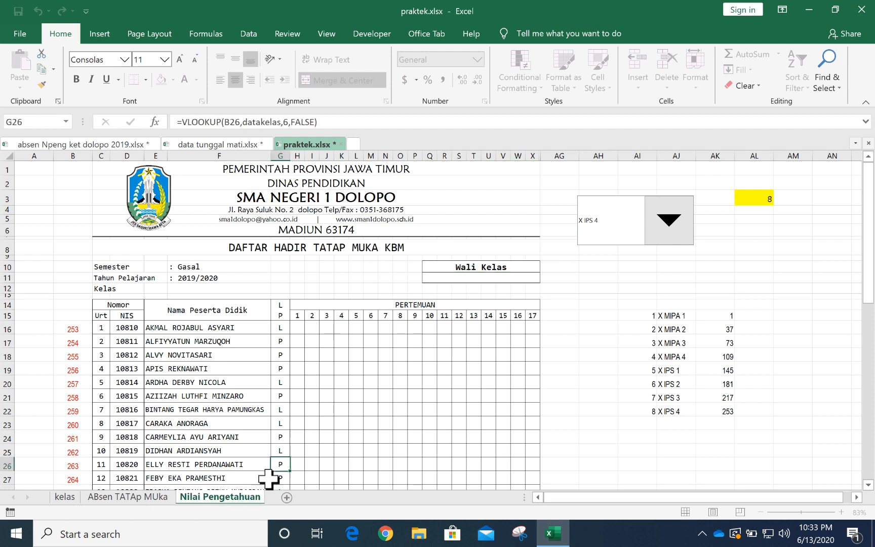
# Create a copy of the Nilai Pengetahuan sheet at the end of praktek.xlsx.
pyautogui.rightClick(250, 499)
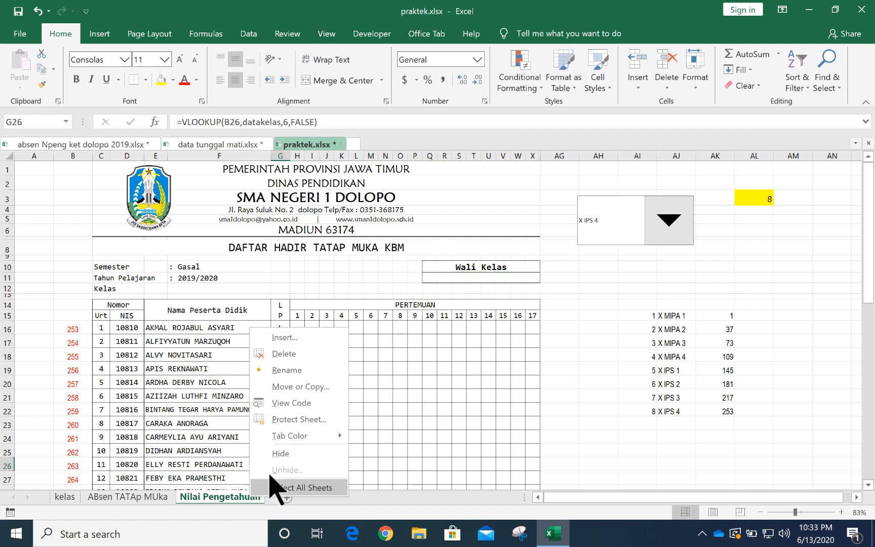
pyautogui.click(312, 387)
pyautogui.click(225, 448)
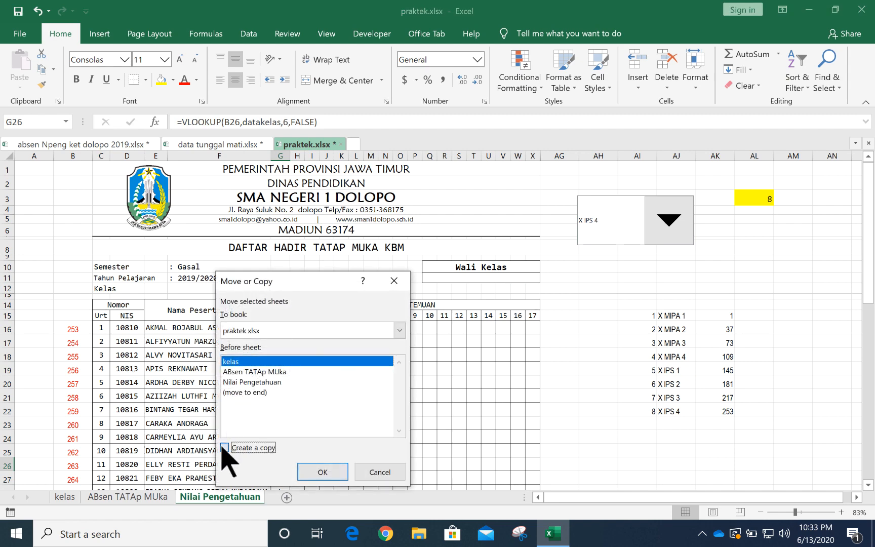
pyautogui.click(253, 391)
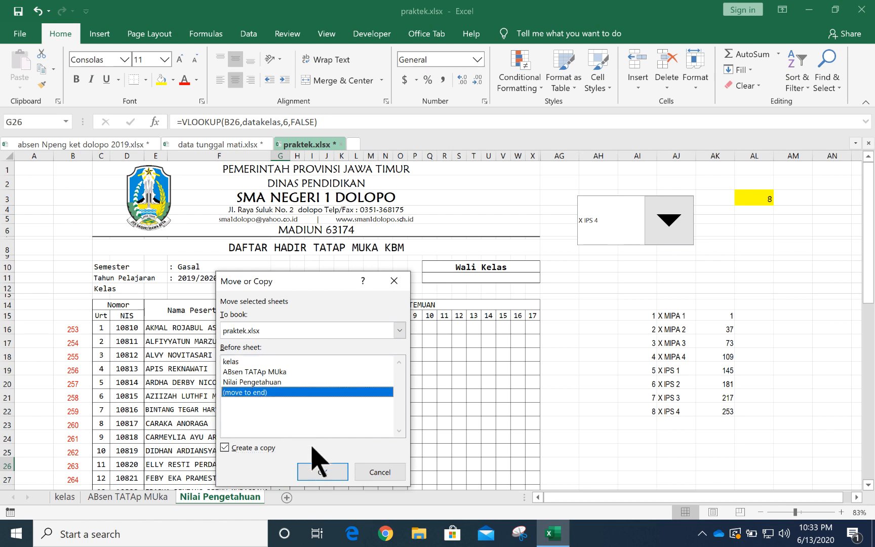
pyautogui.click(323, 471)
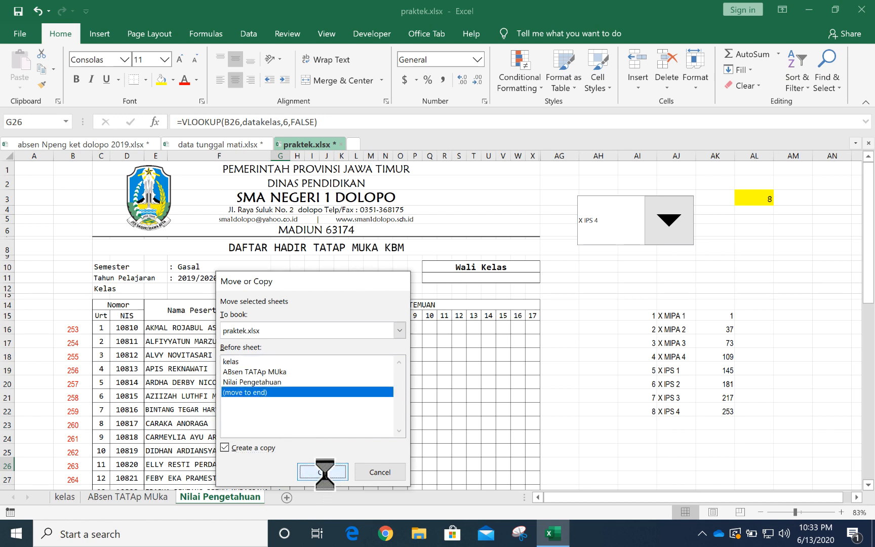
# Rename the copied Nilai Pengetahuan sheet as Nilai Ketrampilan.
pyautogui.doubleClick(302, 497)
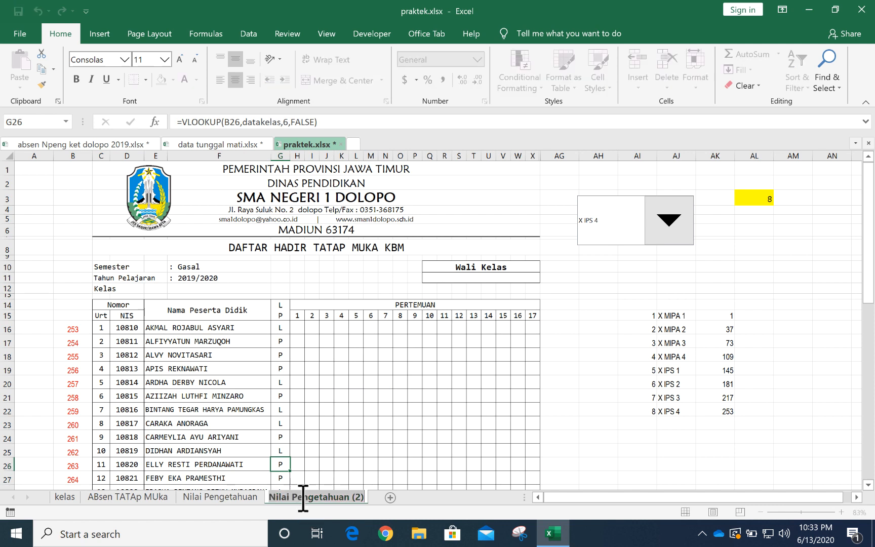
pyautogui.click(305, 497)
pyautogui.moveTo(295, 497); pyautogui.dragTo(362, 497)
pyautogui.write('Ketrampi')
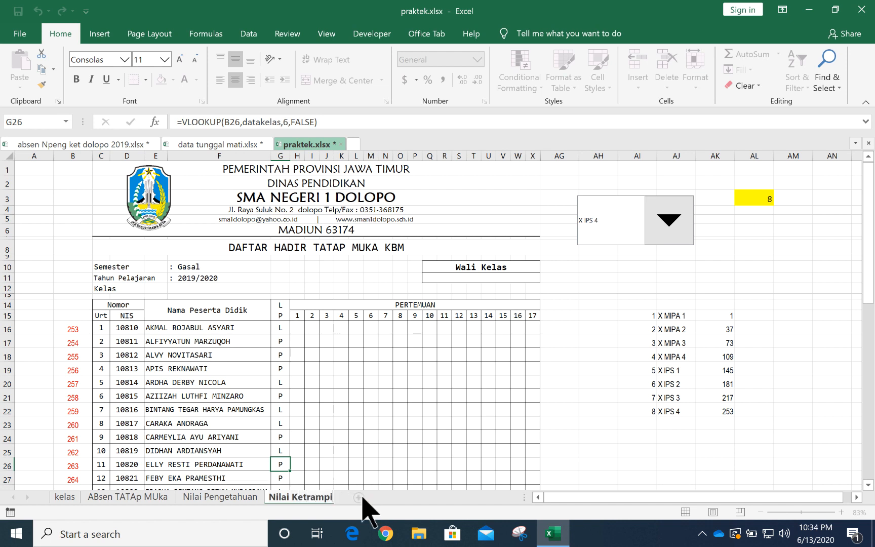
pyautogui.write('lan')
pyautogui.click(376, 464)
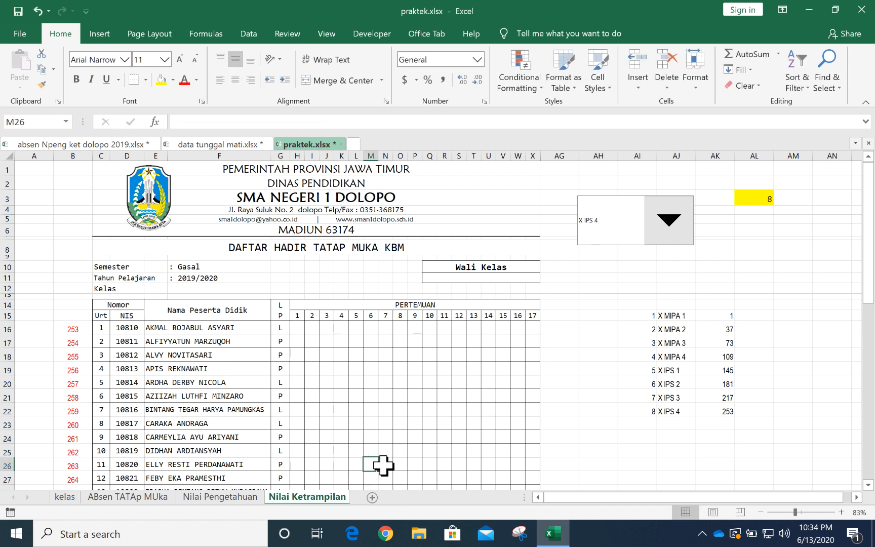
# Test the class combo box on the Nilai Pengetahuan sheet by choosing X IPS 1 followed by X MIPA 3.
pyautogui.click(223, 496)
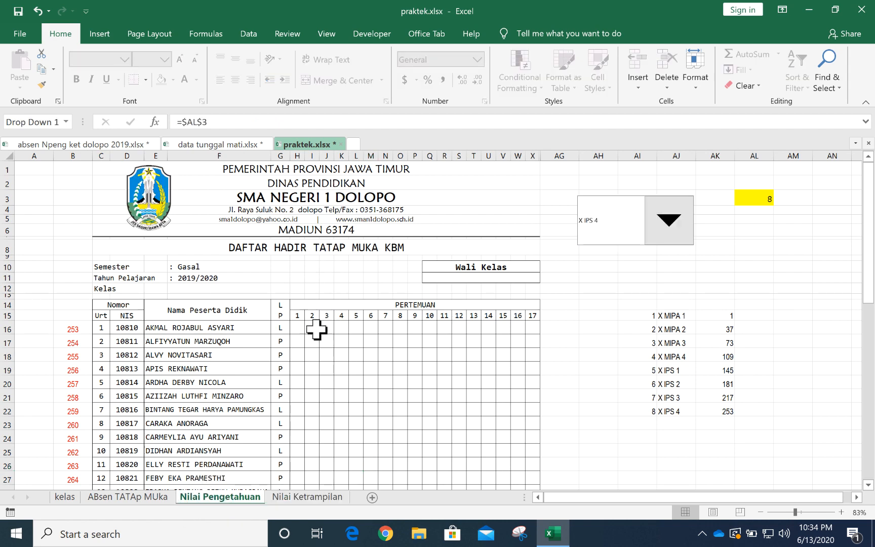
pyautogui.keyDown('ctrl'); pyautogui.click(663, 219); pyautogui.keyUp('ctrl')
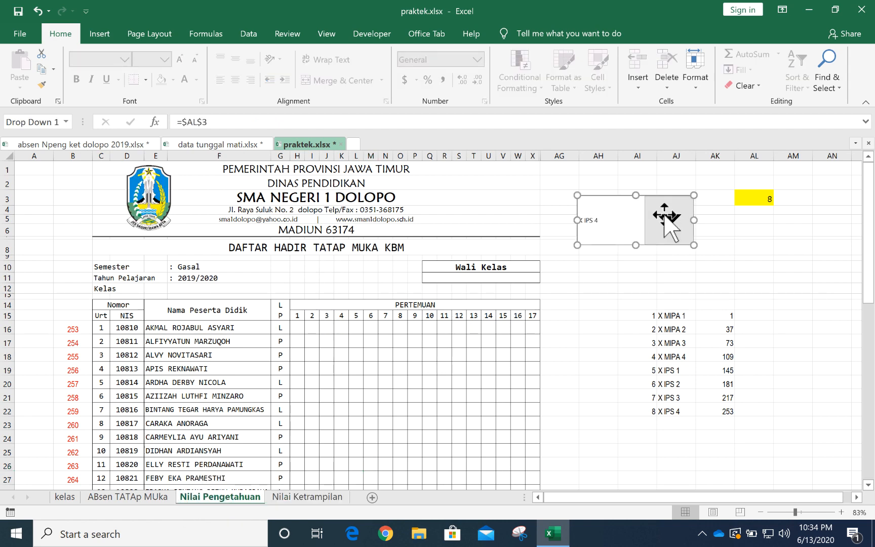
pyautogui.click(563, 330)
pyautogui.moveTo(557, 396); pyautogui.dragTo(557, 385)
pyautogui.click(669, 219)
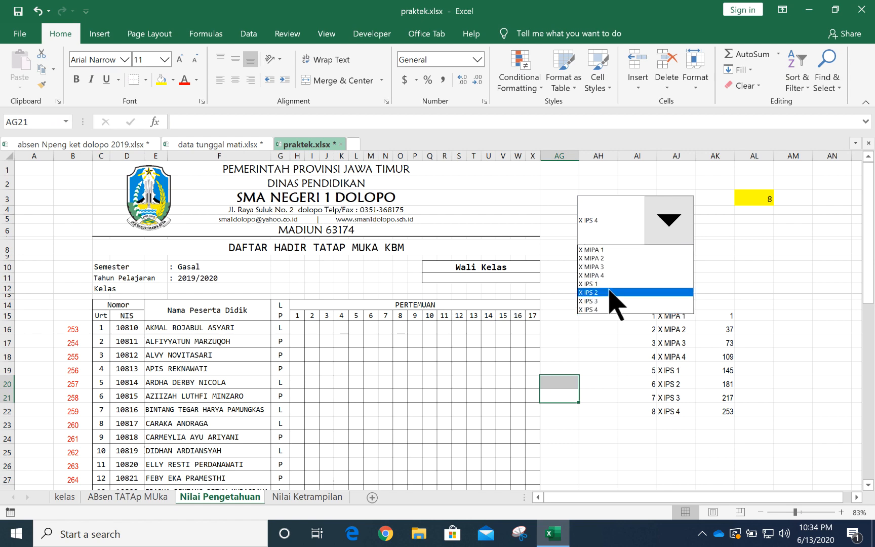
pyautogui.click(609, 283)
pyautogui.click(661, 241)
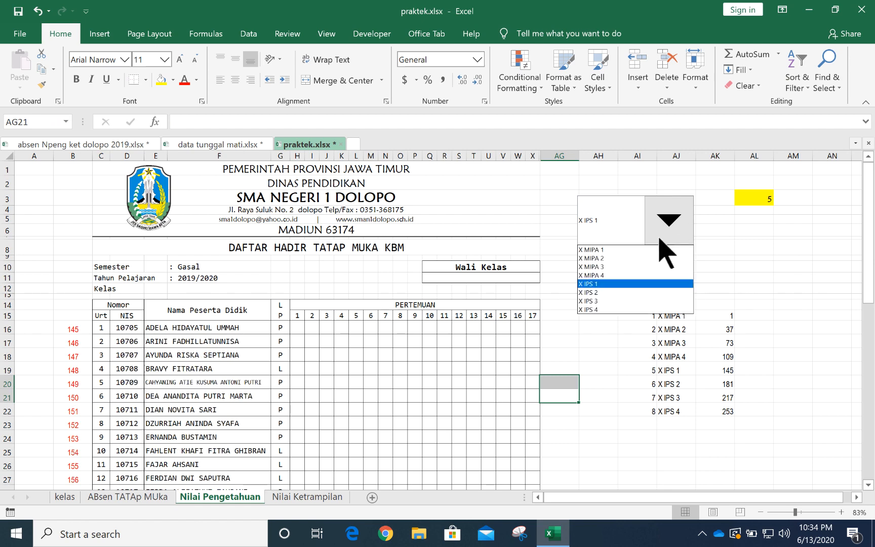
pyautogui.click(619, 266)
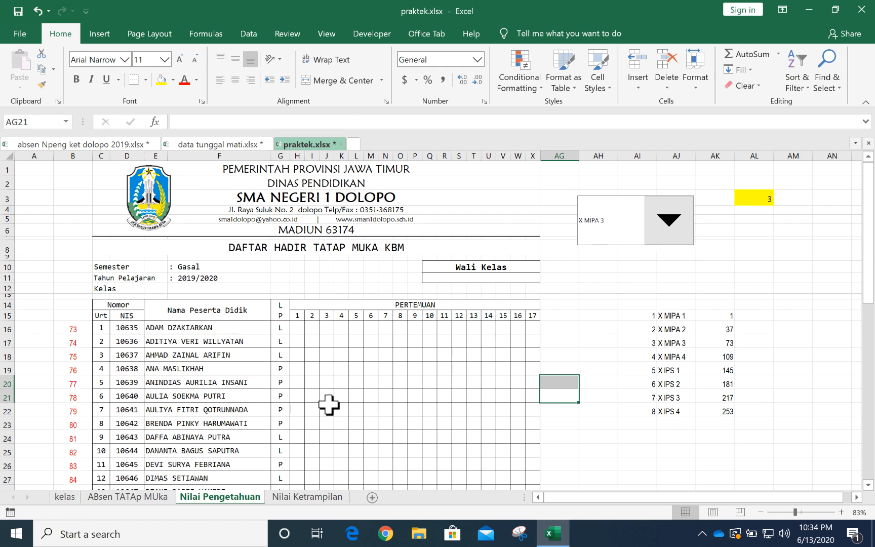